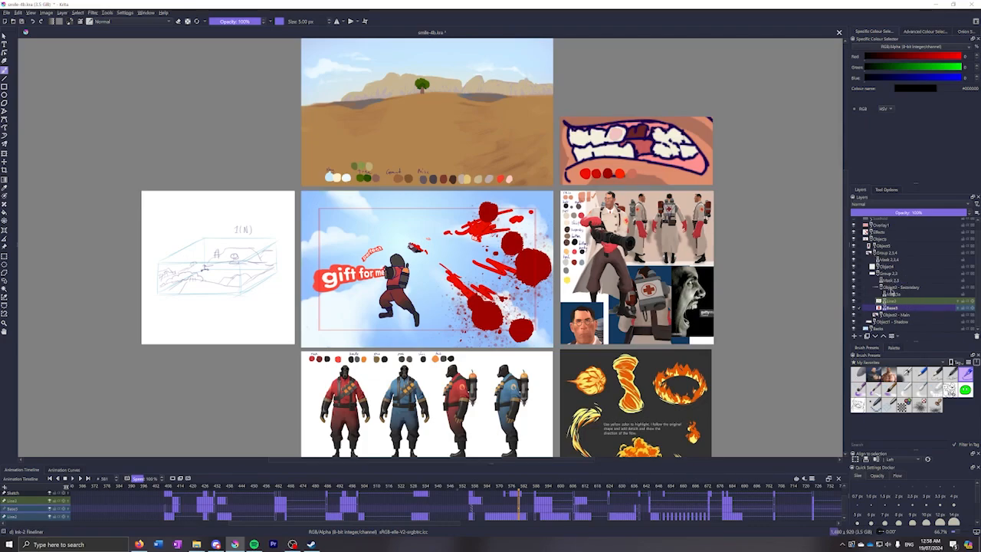
Collapse the Object3 - Secondary group and expand the Object2 - Main group to list its masks and layers
click(880, 287)
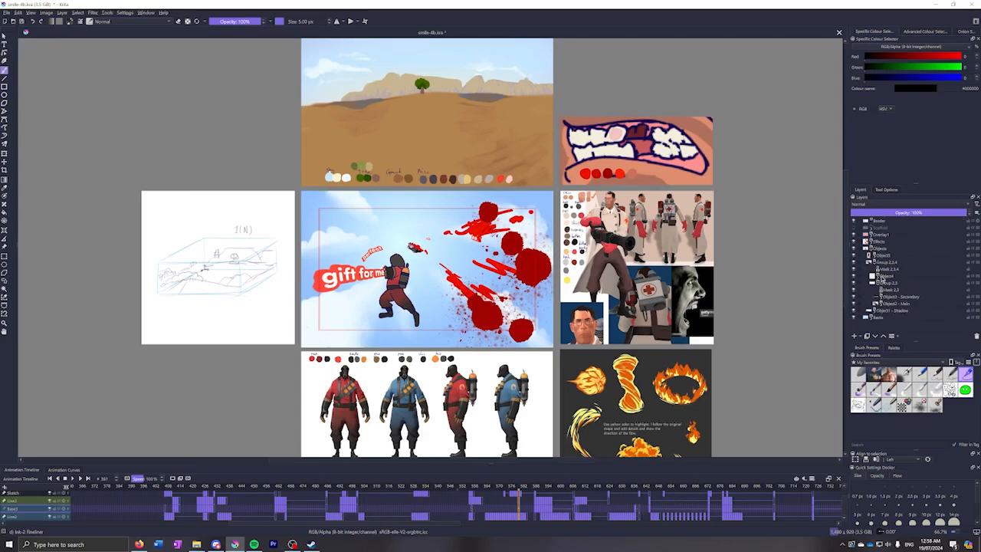
click(877, 284)
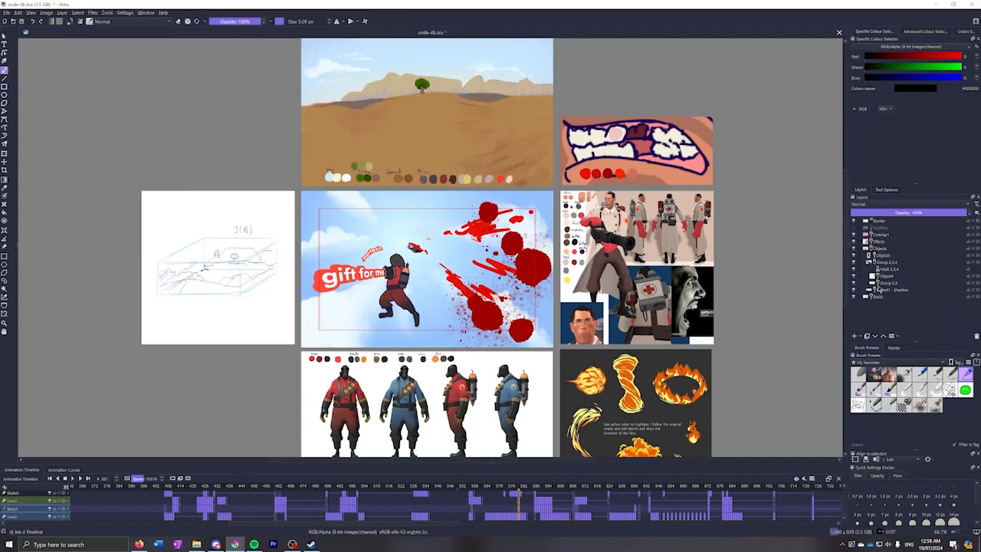
click(878, 284)
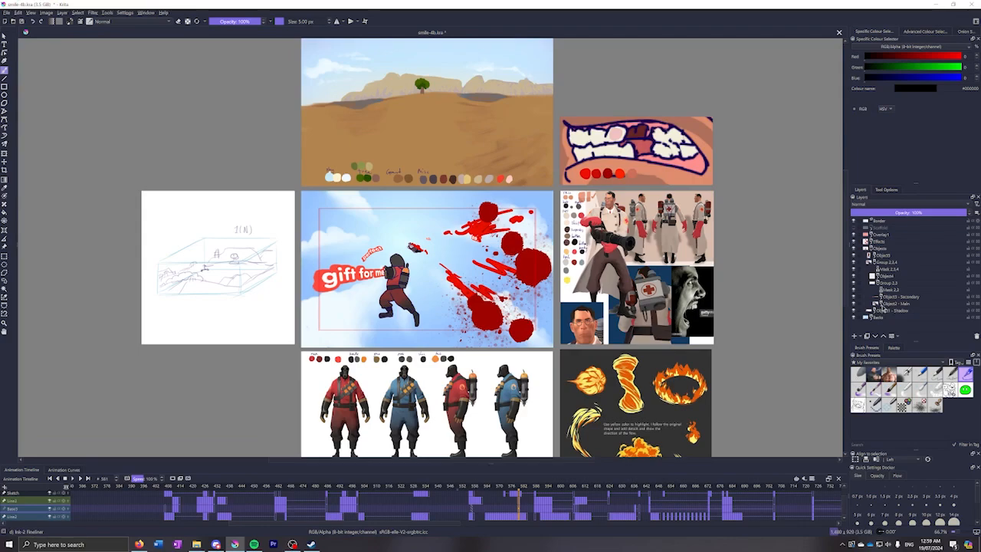
click(878, 304)
scroll(884, 283, down, 2)
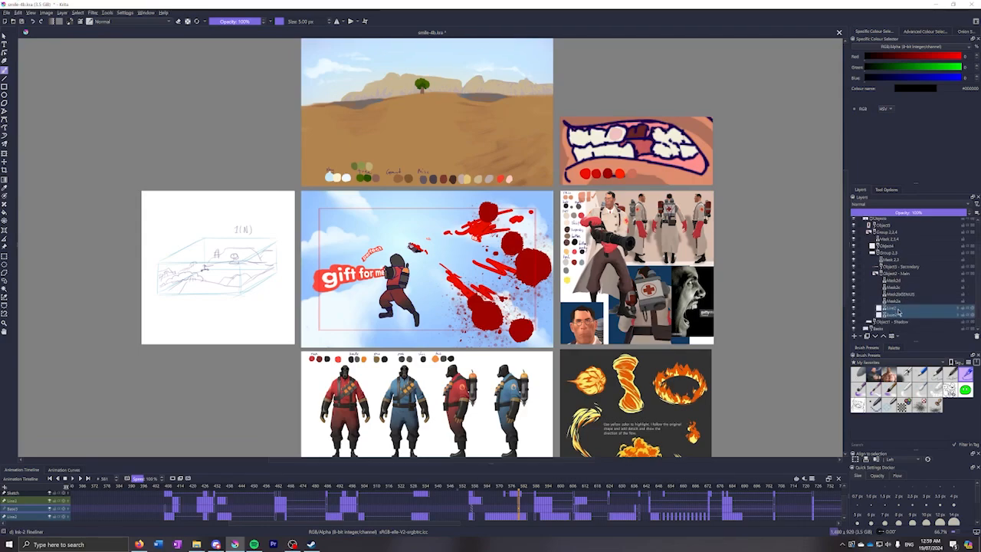
Examine the masks from Mask2a to Mask2d and the Base2 layer inside the Object2 - Main group
click(901, 282)
click(901, 302)
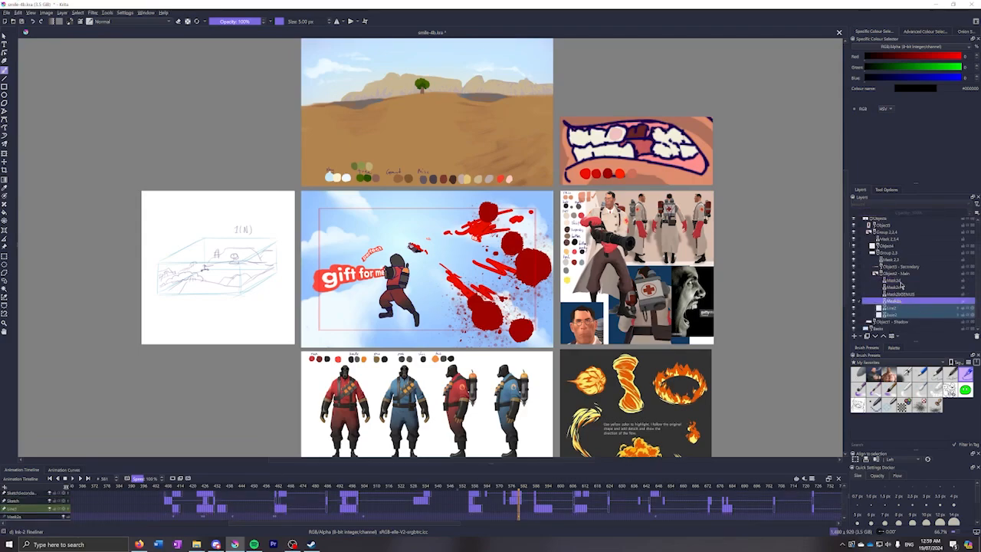
click(901, 282)
click(901, 303)
click(900, 283)
click(901, 303)
click(902, 295)
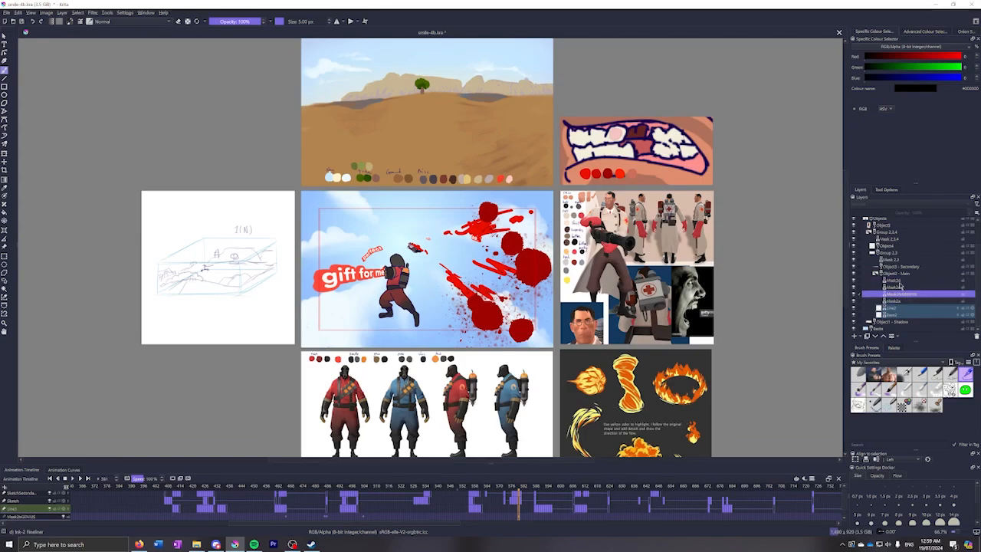
click(898, 288)
click(899, 281)
click(898, 303)
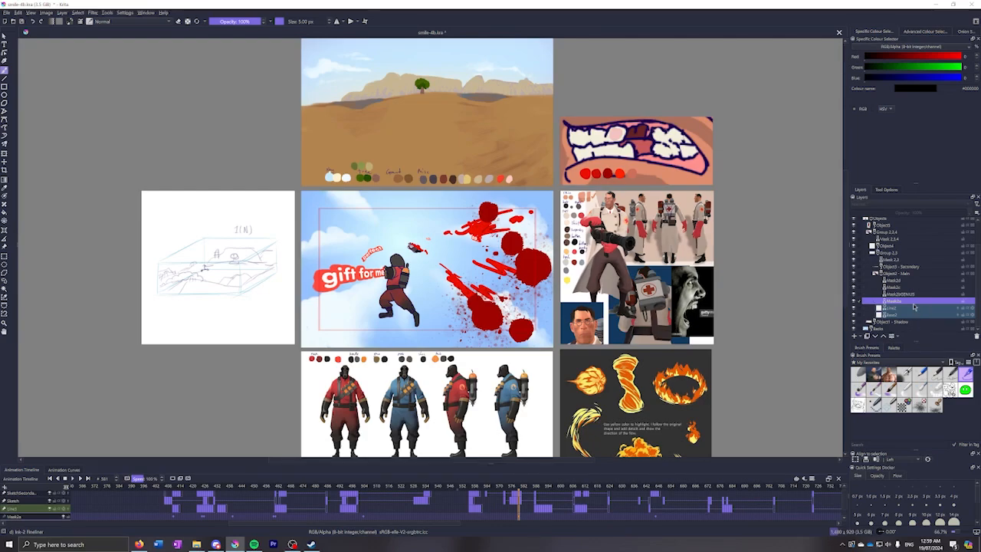
click(899, 311)
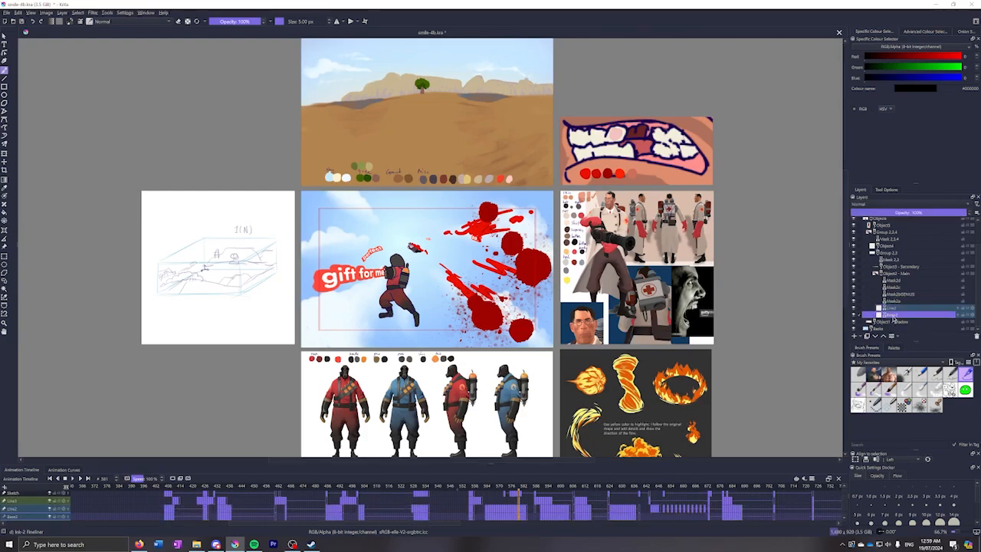
click(897, 302)
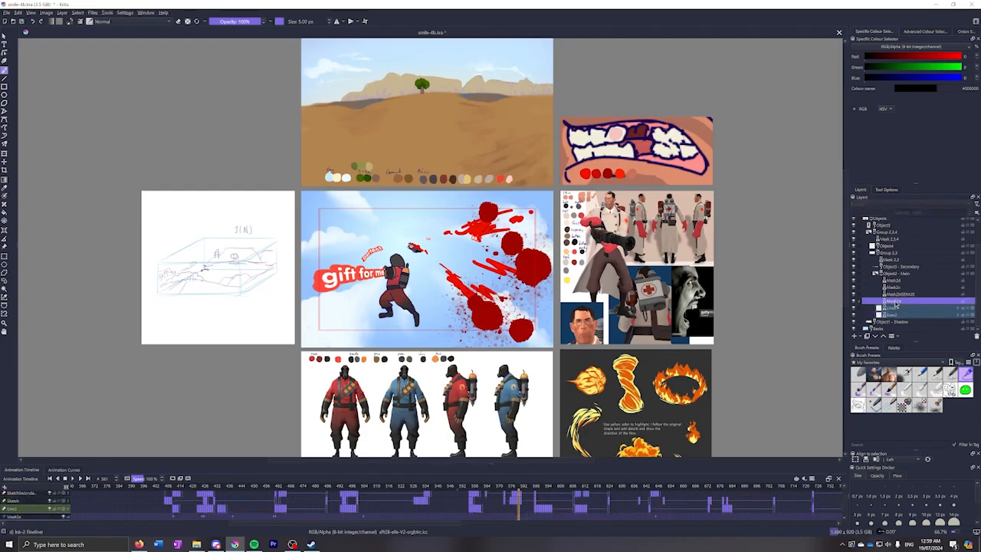
click(898, 280)
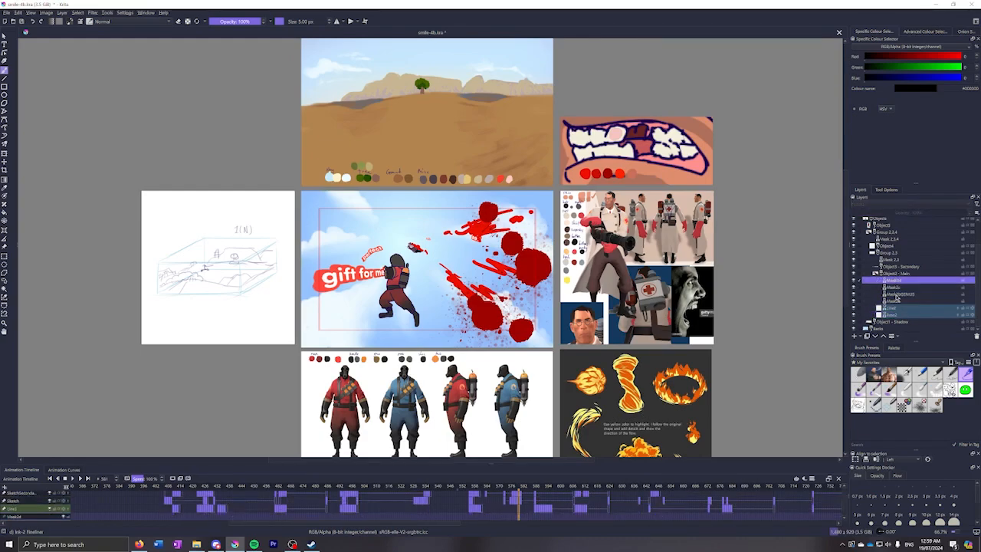
click(898, 302)
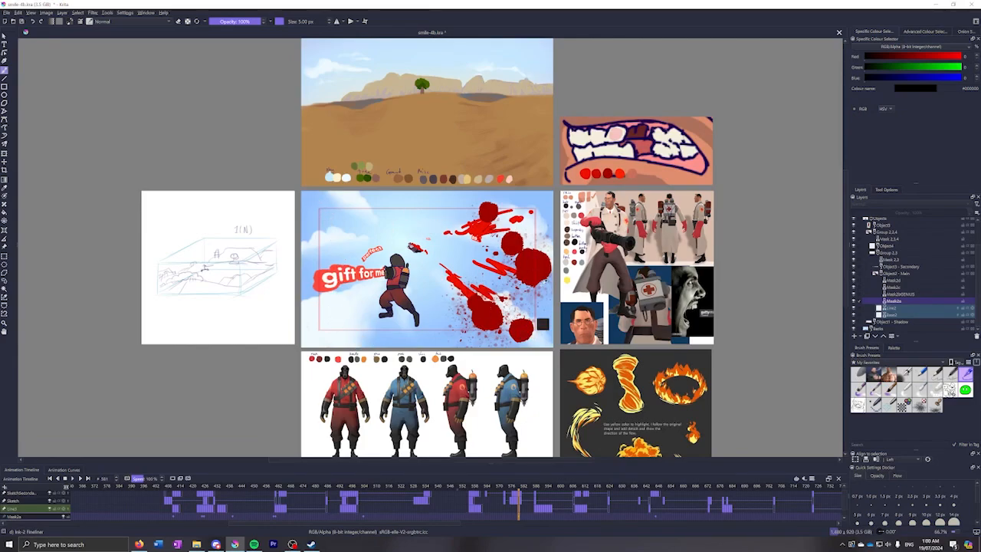
Go to frame 604 of the animation, then make the Scaffold group visible and expand it
click(388, 500)
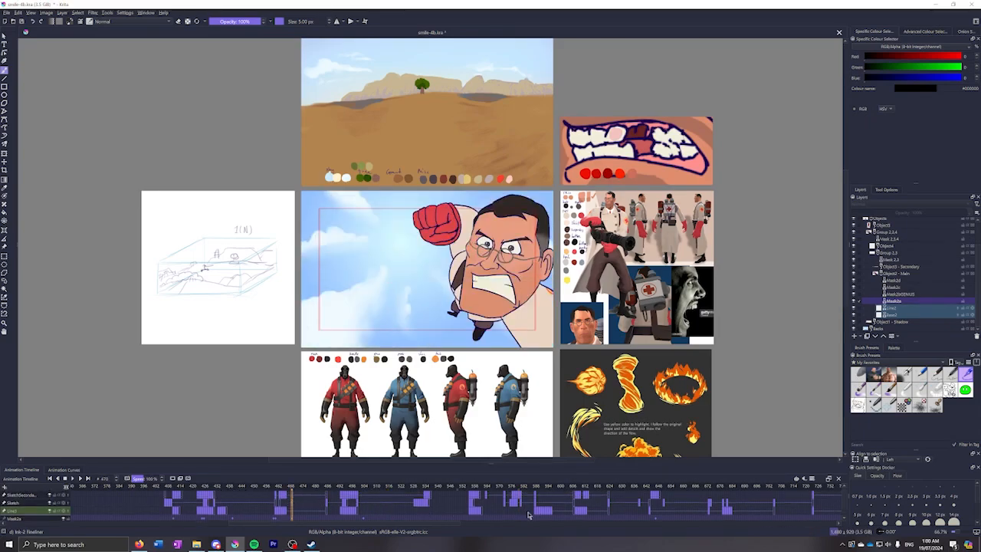
mouse_move(555, 515)
mouse_down()
mouse_move(612, 507)
mouse_move(568, 511)
mouse_up()
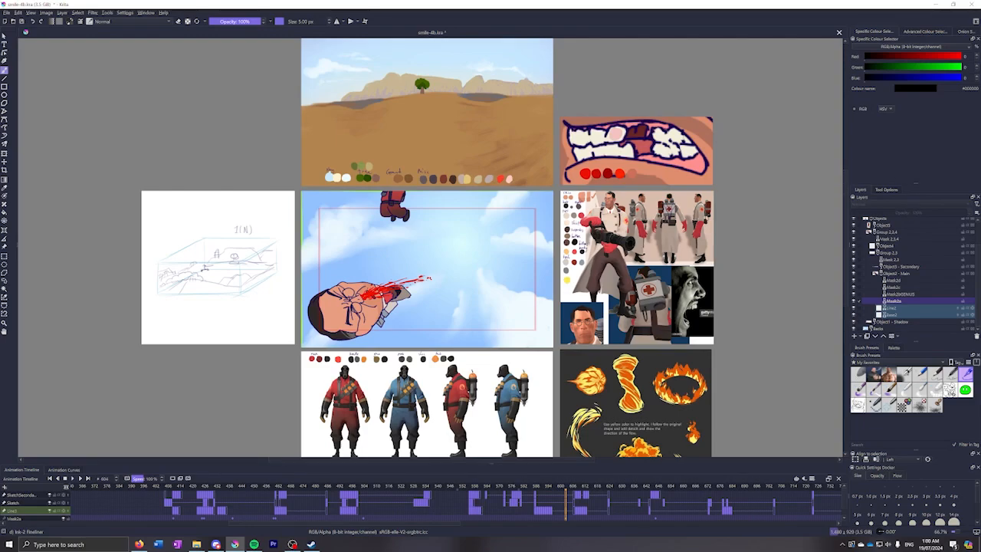
scroll(886, 253, up, 3)
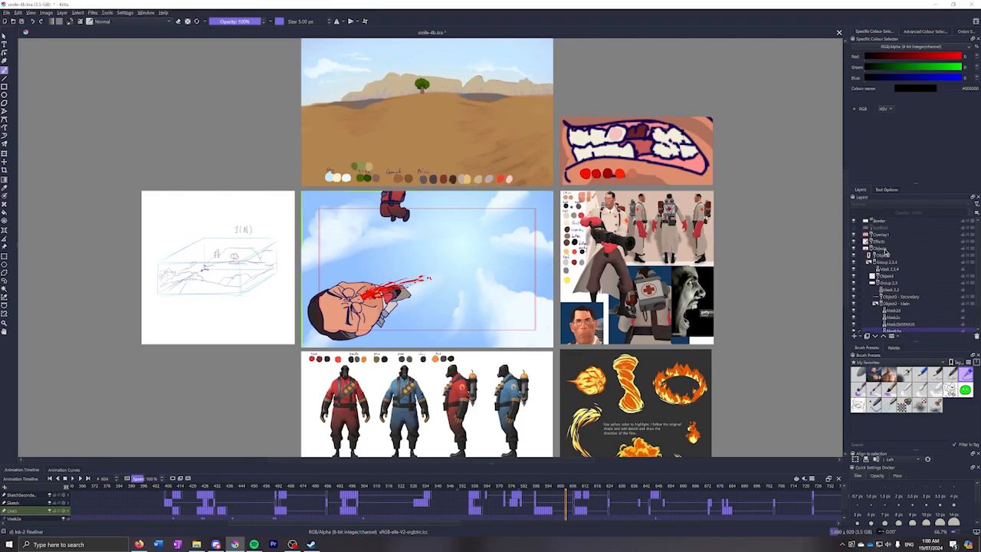
click(854, 227)
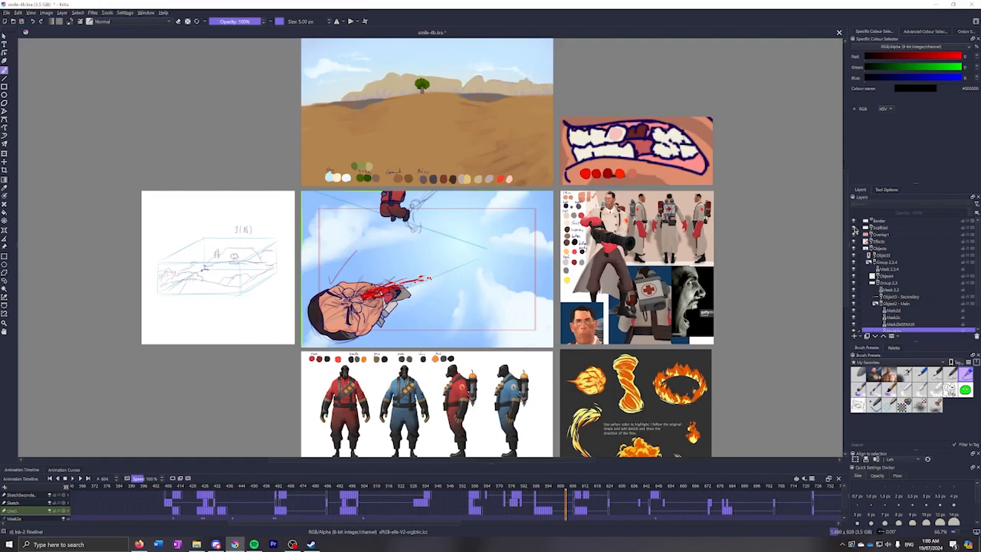
click(869, 228)
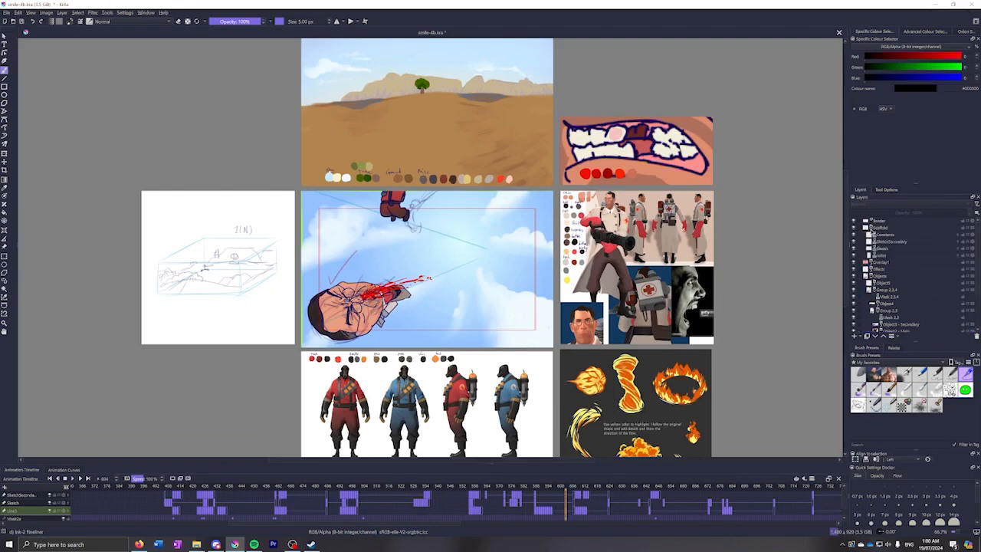
Make the Backsketch layer in the Backs group visible and go to frame 467 of the animation
scroll(893, 260, down, 3)
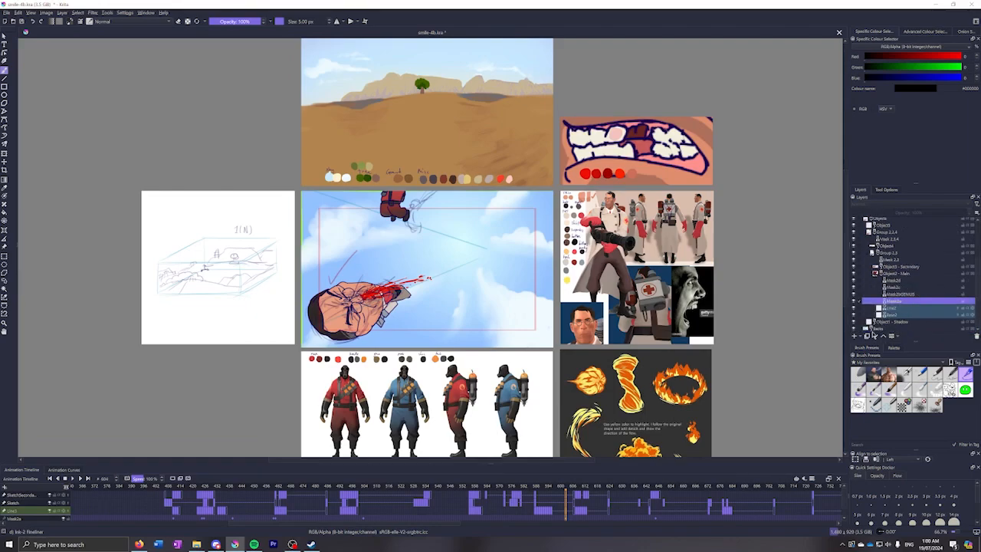
scroll(889, 299, up, 3)
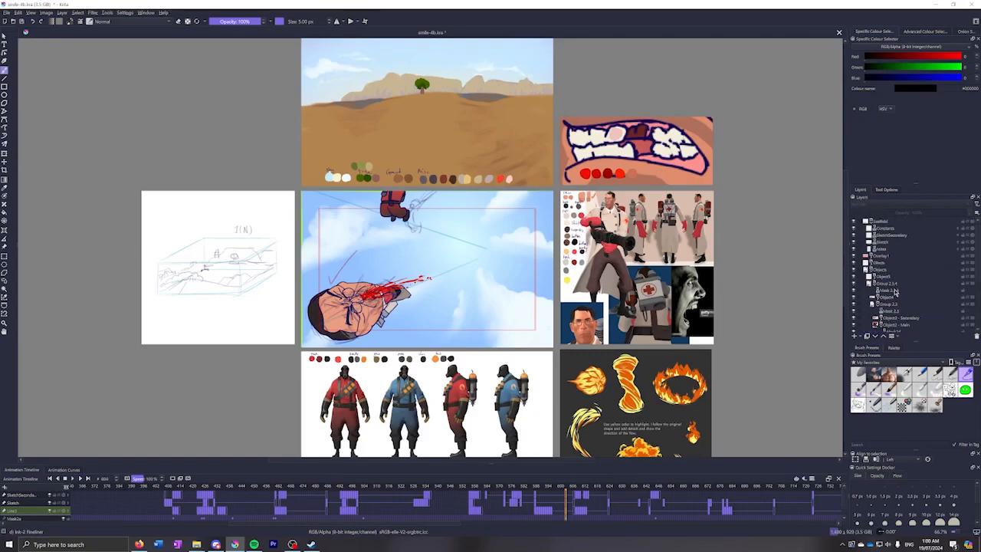
scroll(893, 284, up, 2)
mouse_move(880, 228)
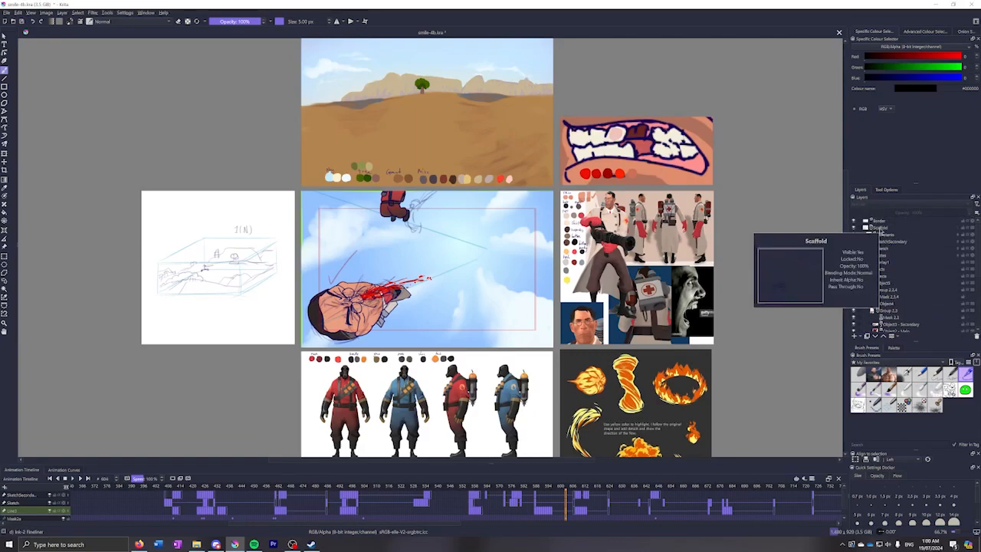
scroll(881, 283, down, 5)
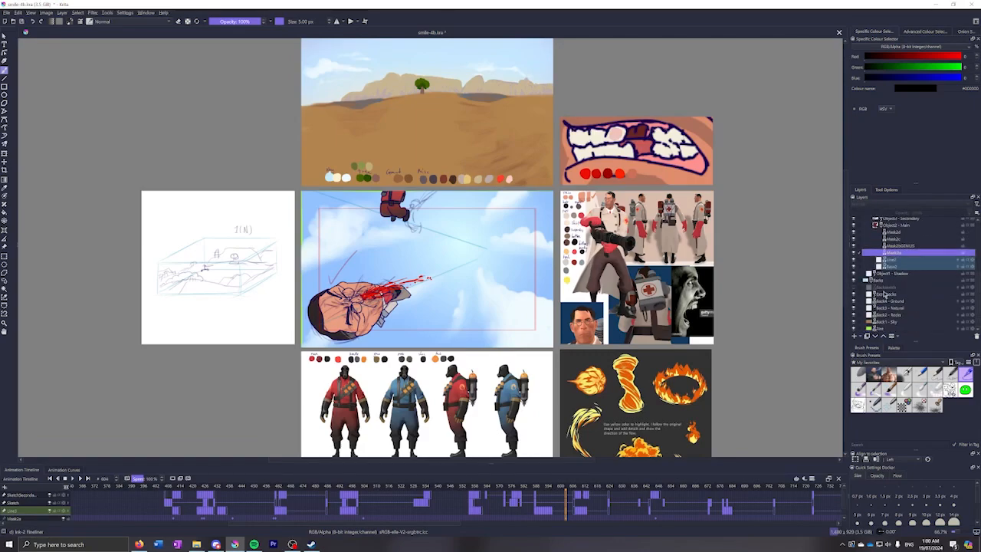
click(858, 288)
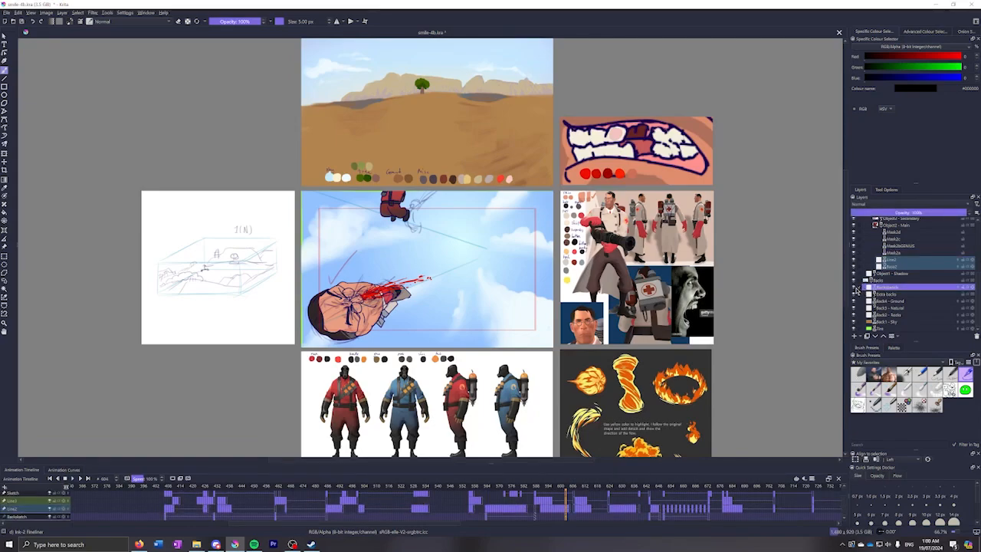
click(285, 512)
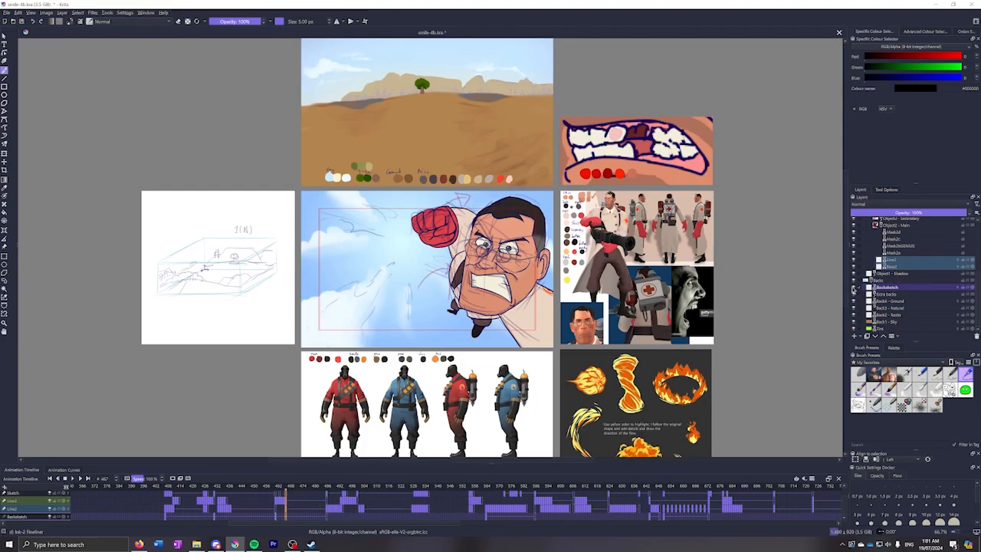
Hide the Backsketch layer and show it again to compare the background with and without its sketch lines
double_click(871, 286)
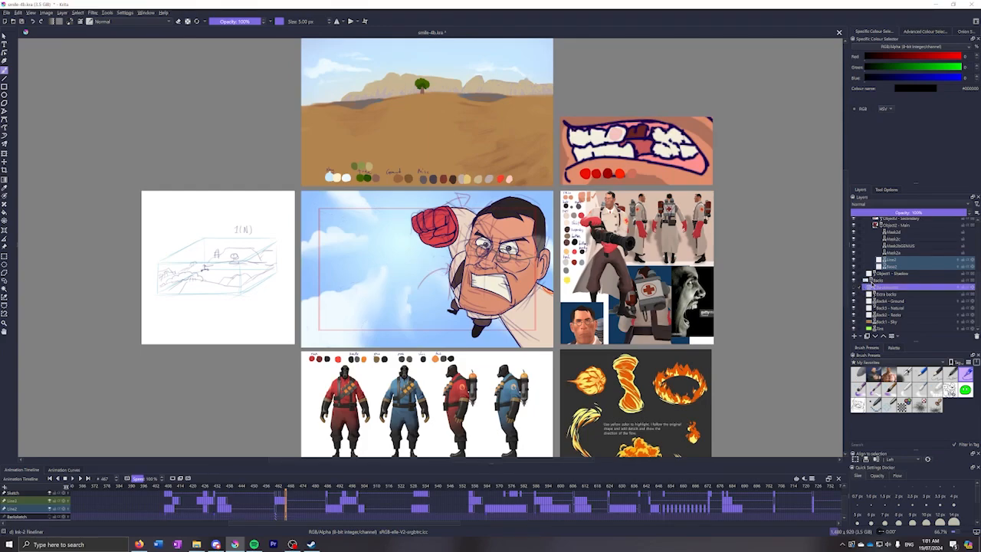
scroll(881, 283, up, 5)
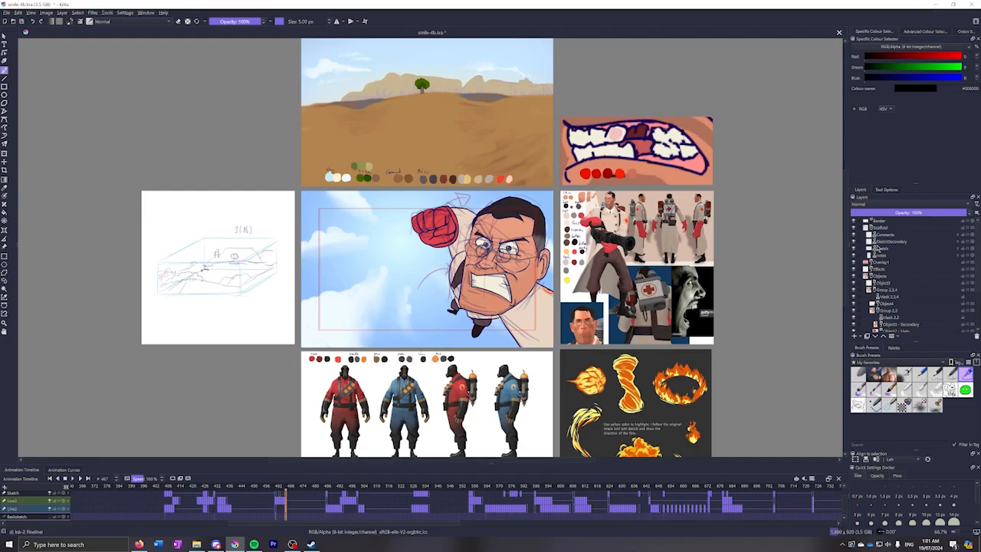
scroll(882, 275, down, 3)
click(869, 329)
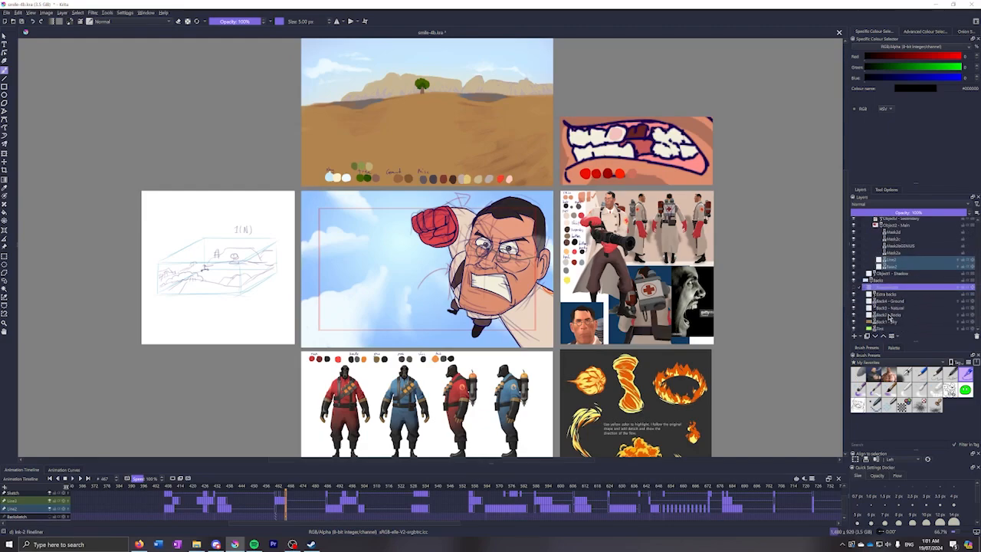
click(853, 289)
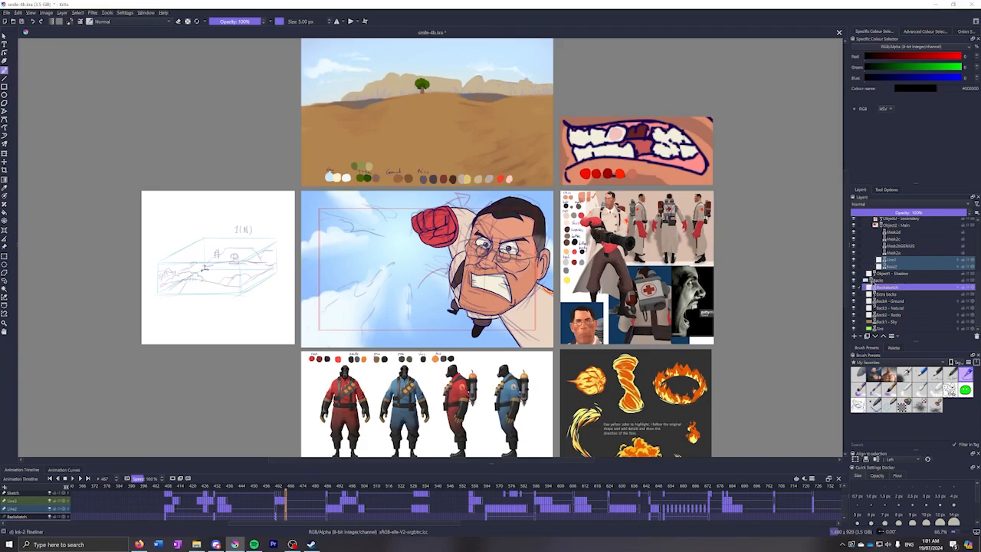
Examine the Constants, SketchSecondary, Sketch and notes layers inside the Scaffold group one after another
scroll(889, 264, up, 3)
click(883, 234)
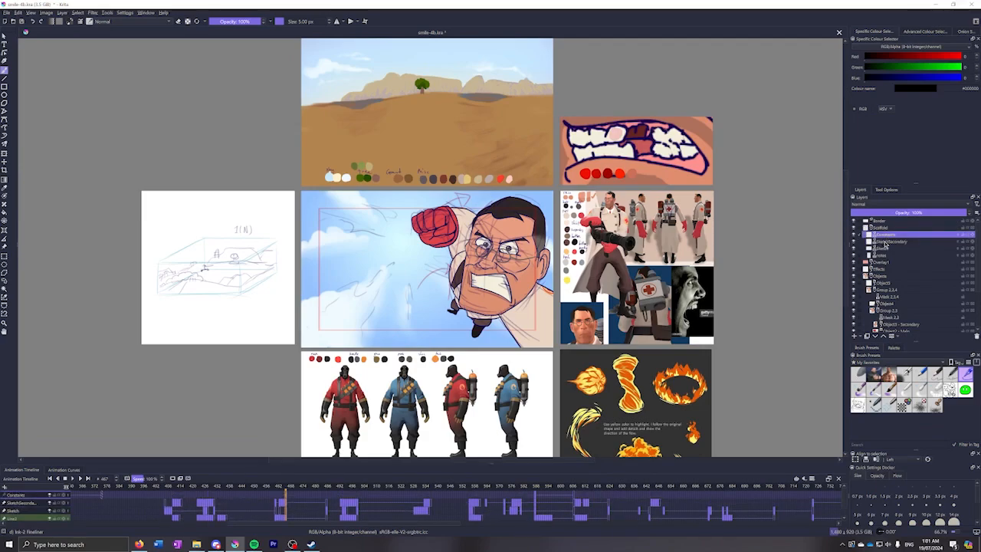
mouse_move(885, 245)
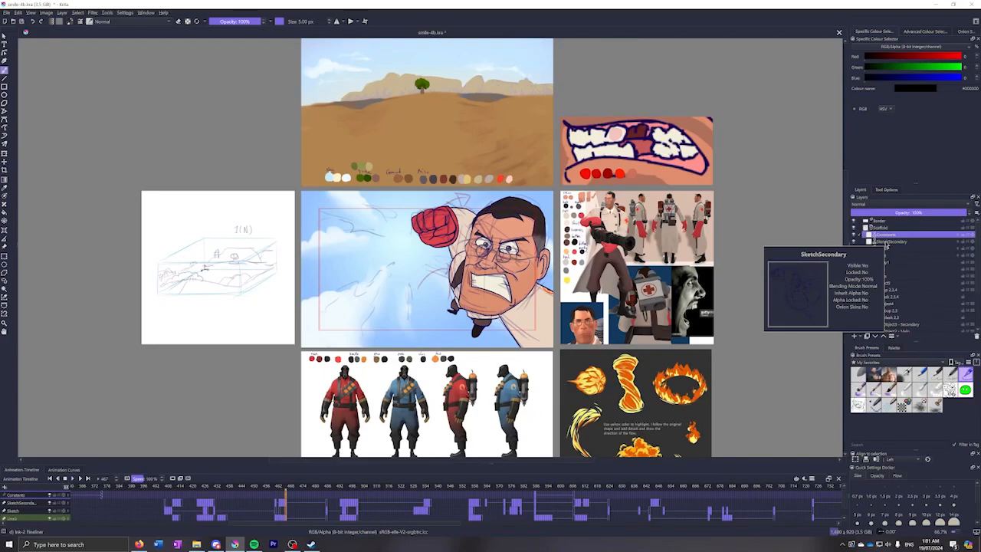
click(887, 244)
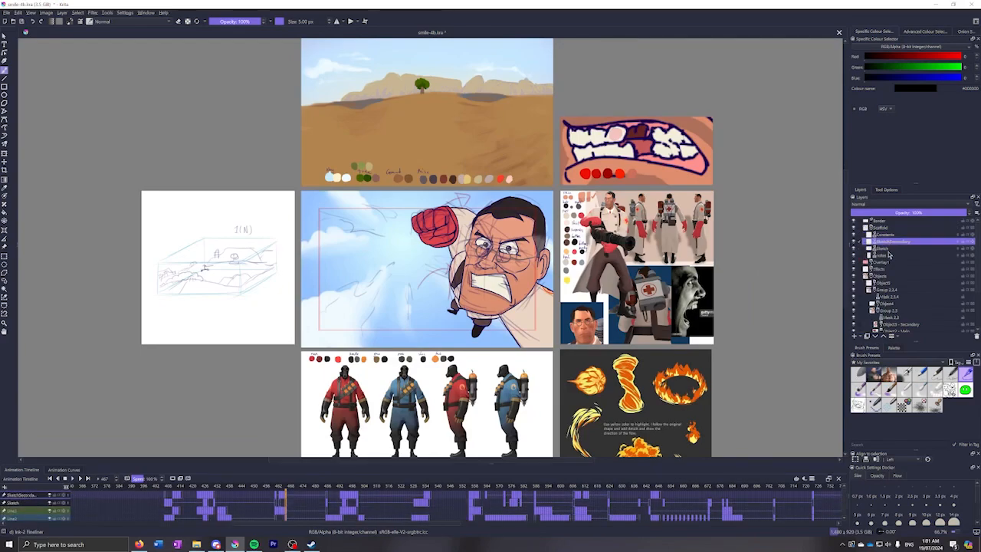
click(888, 251)
click(890, 243)
click(888, 249)
click(891, 242)
click(885, 256)
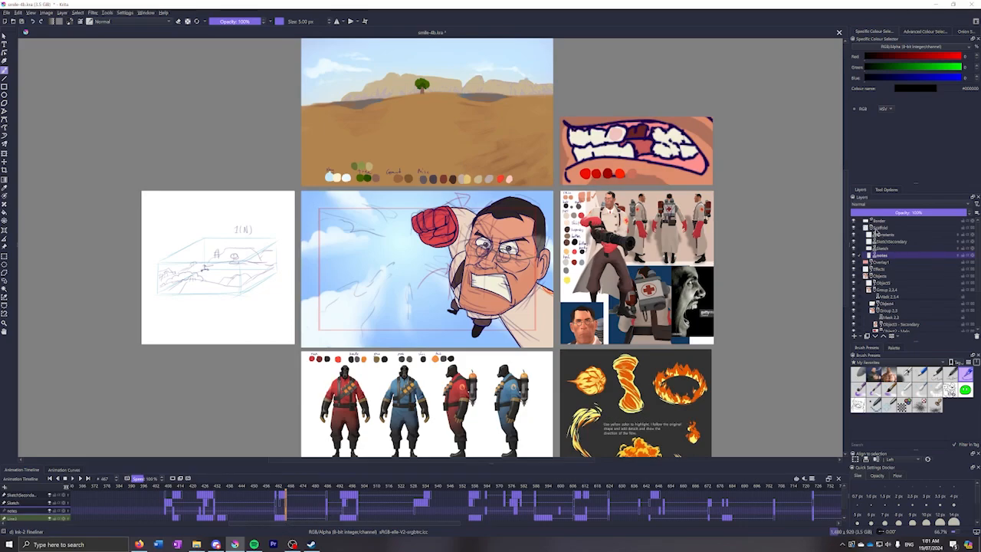
Collapse the Scaffold group and examine the Overlay1 and Effects layers beneath it
click(871, 228)
click(882, 239)
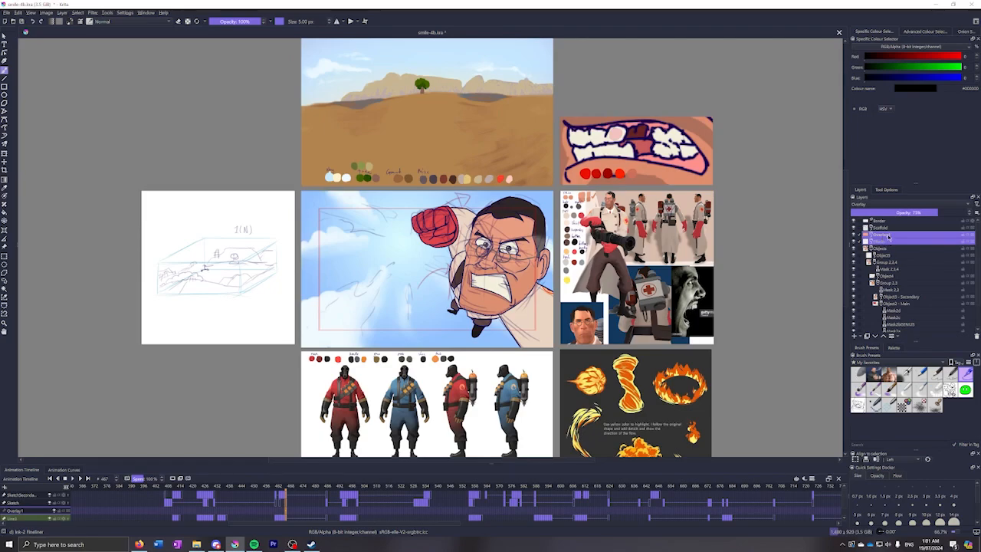
click(886, 238)
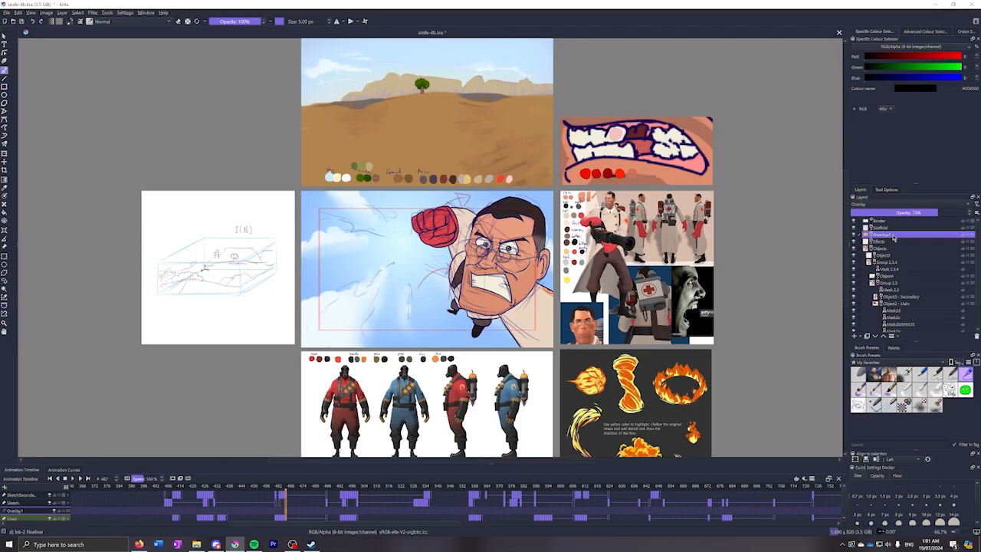
click(886, 242)
click(886, 235)
click(886, 240)
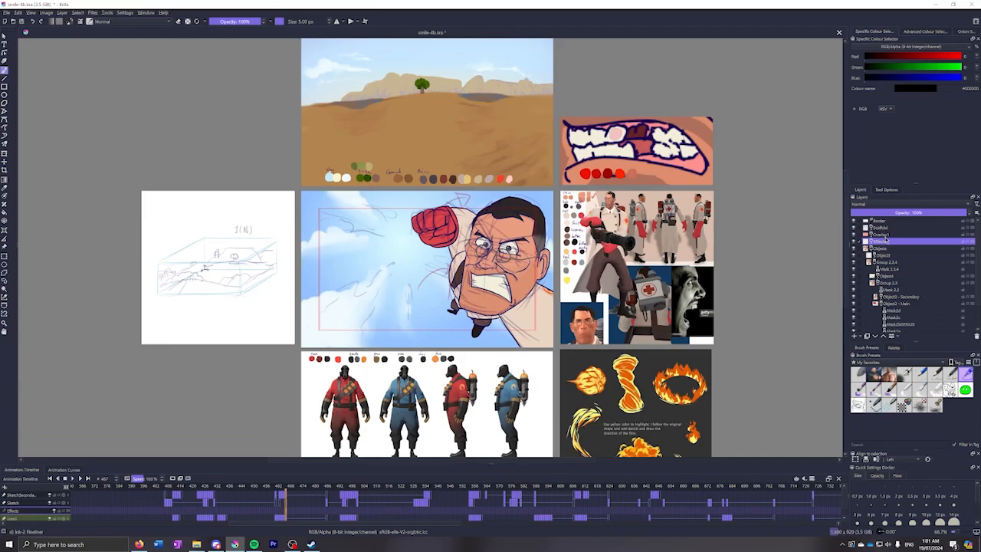
click(886, 234)
click(886, 240)
click(885, 234)
click(886, 241)
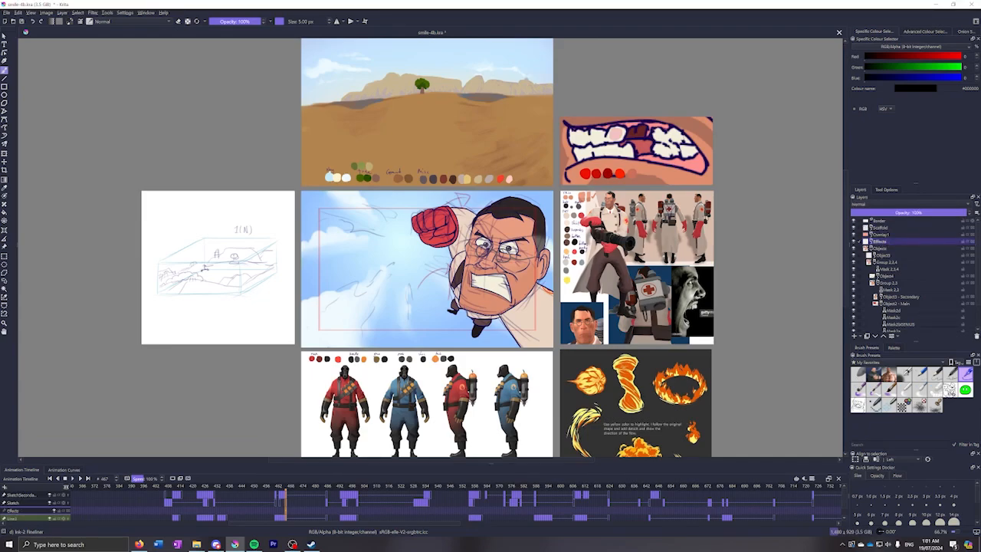
click(889, 234)
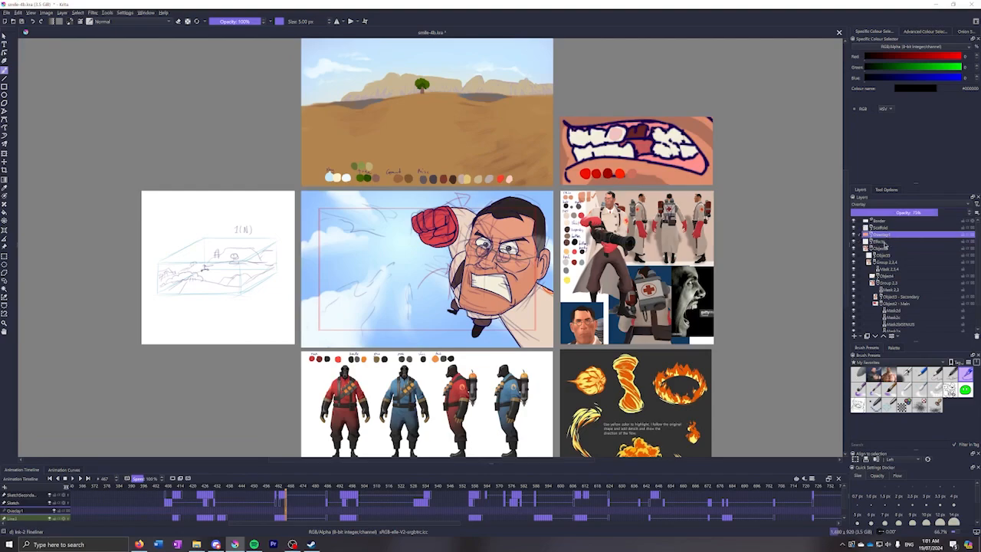
Expand the Overlay1 group and select the Overlay1 paint layer inside it
click(887, 241)
click(872, 234)
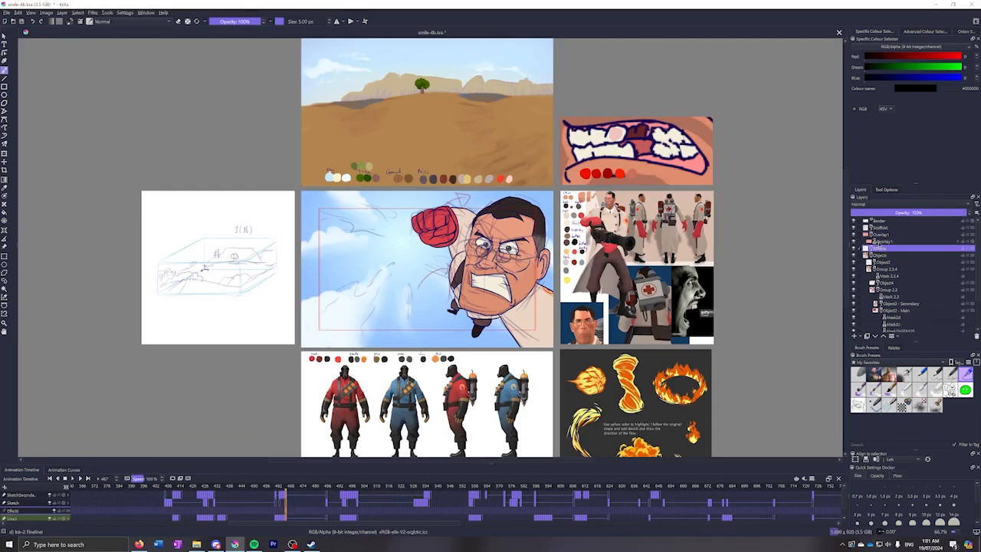
click(878, 241)
click(880, 236)
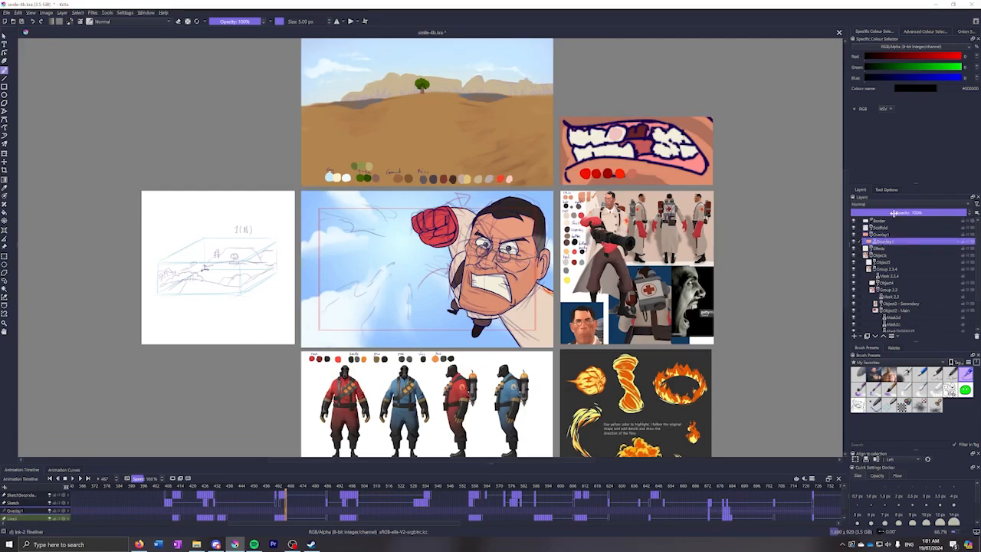
View the blending mode choices for the inner Overlay1 layer, check the parent group's settings, and collapse the Overlay1 group
click(873, 205)
click(874, 208)
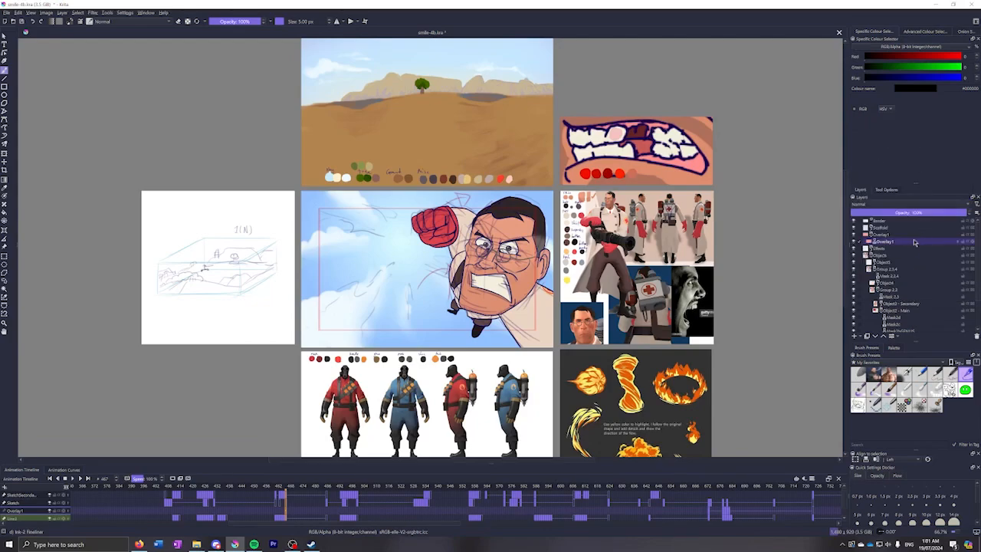
click(875, 208)
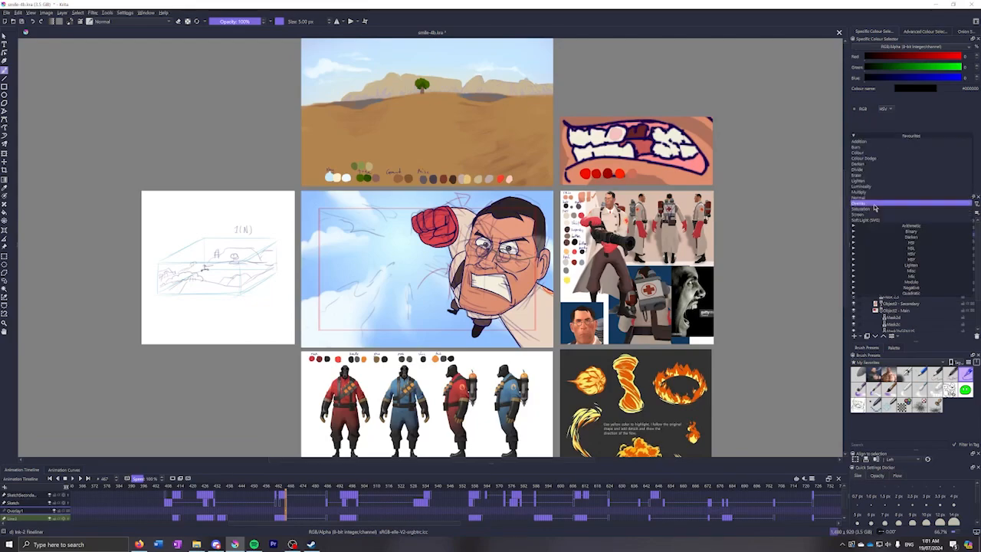
click(887, 123)
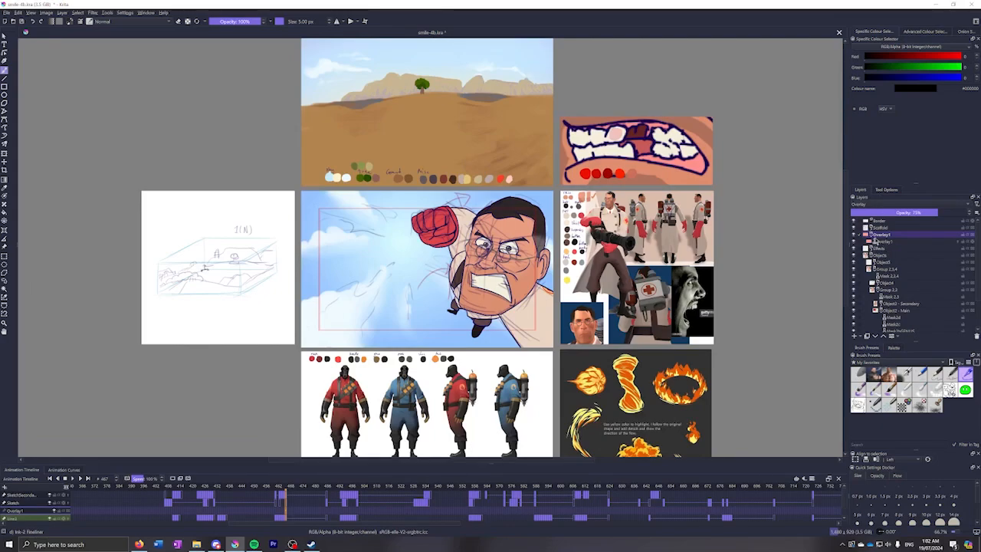
click(866, 234)
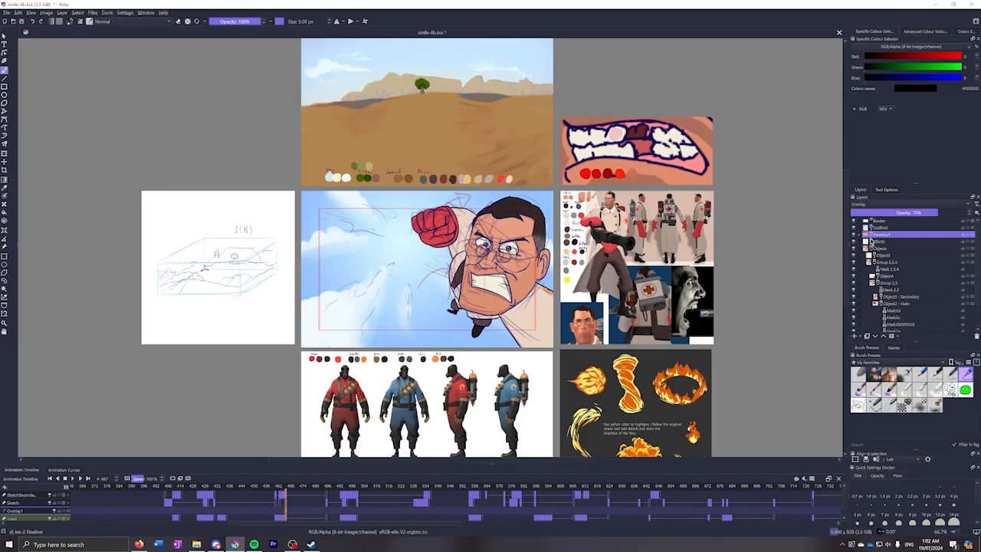
Expand the Effects group and examine its Effect layers one after another, ending on Effect3
click(871, 242)
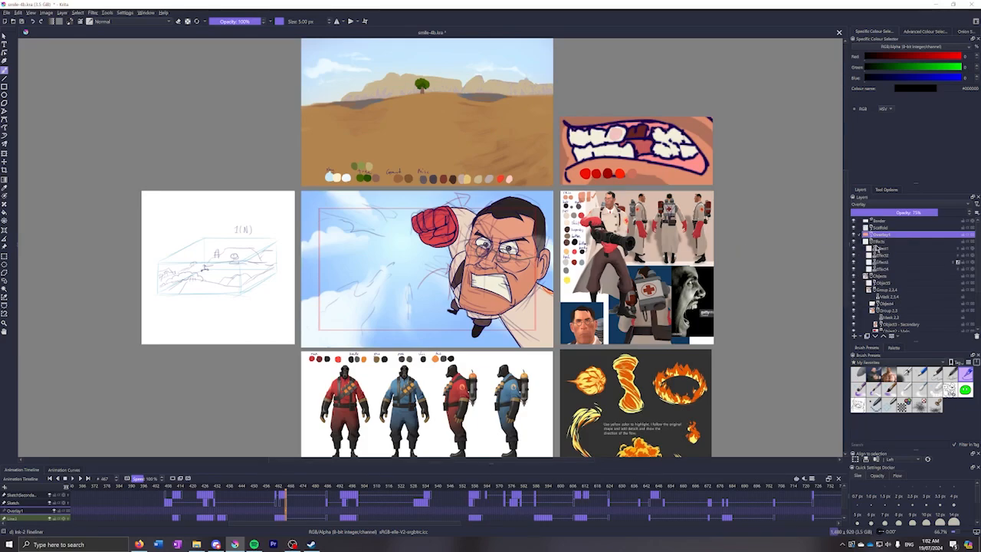
click(881, 249)
click(885, 256)
click(887, 263)
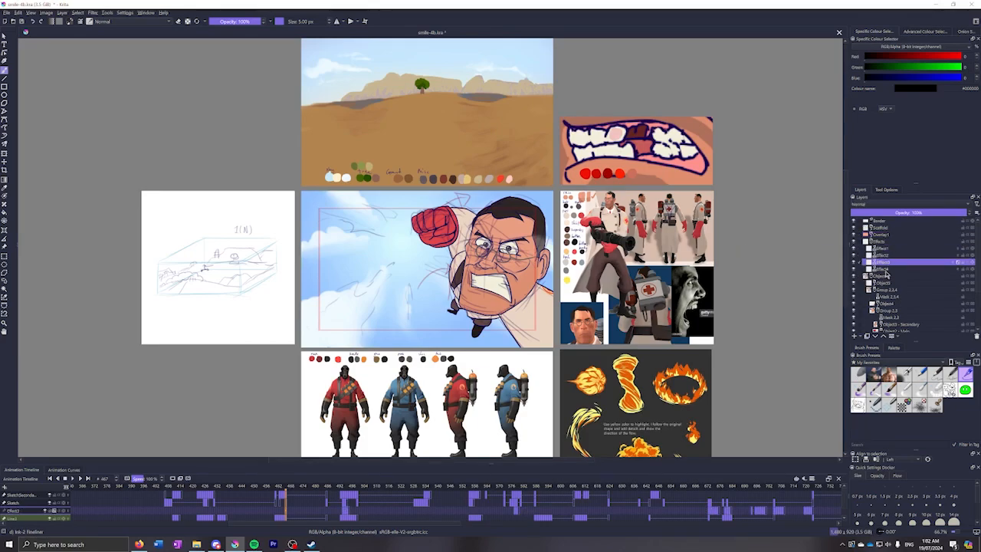
click(886, 271)
click(886, 263)
click(885, 256)
click(885, 250)
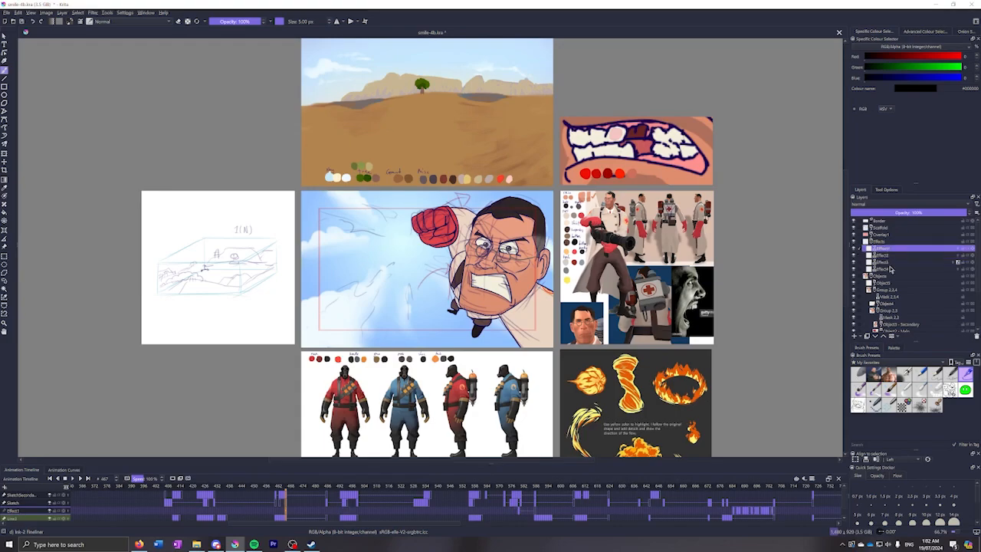
click(890, 264)
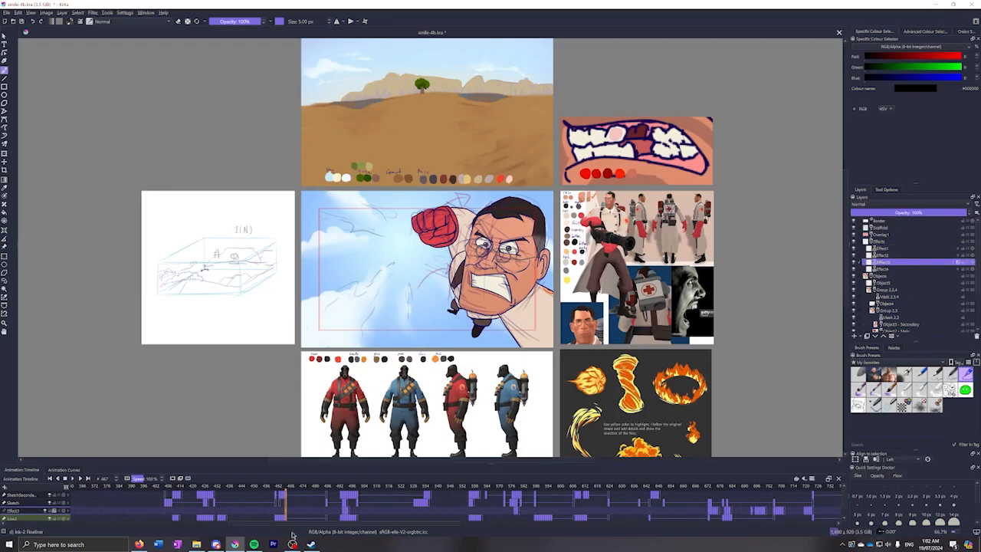
Look at several widely spaced frames in the later part of the timeline with the Effect3 layer selected
drag(282, 524, 507, 526)
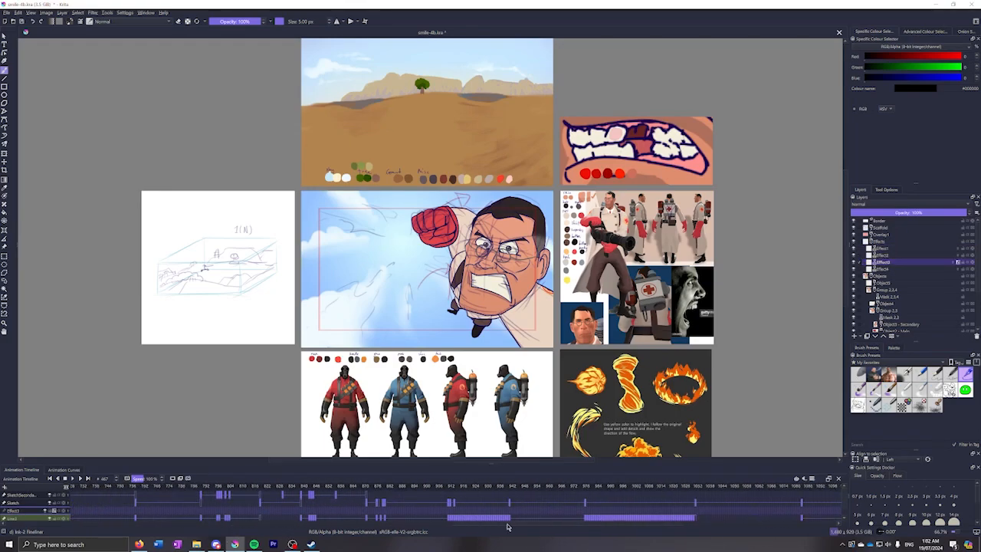
click(347, 512)
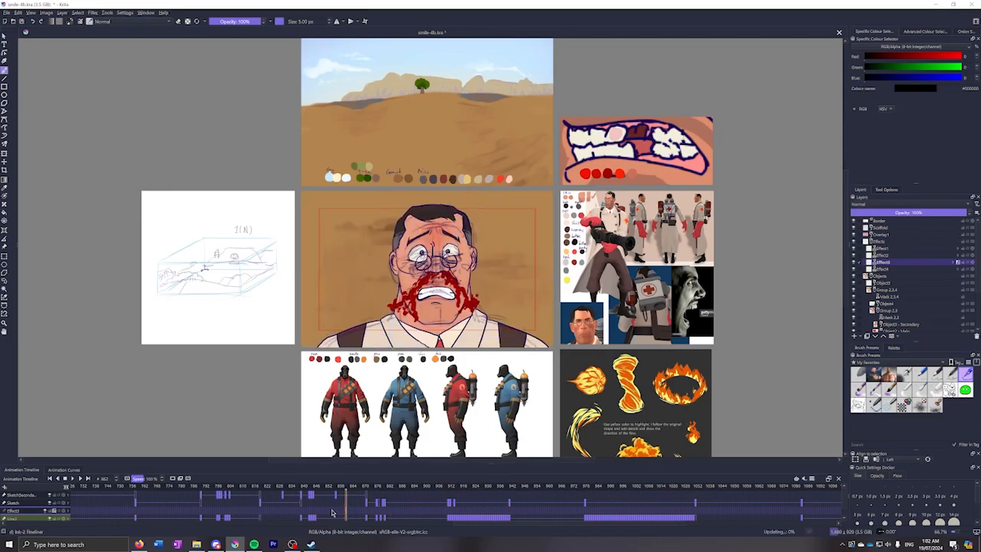
click(429, 507)
click(528, 502)
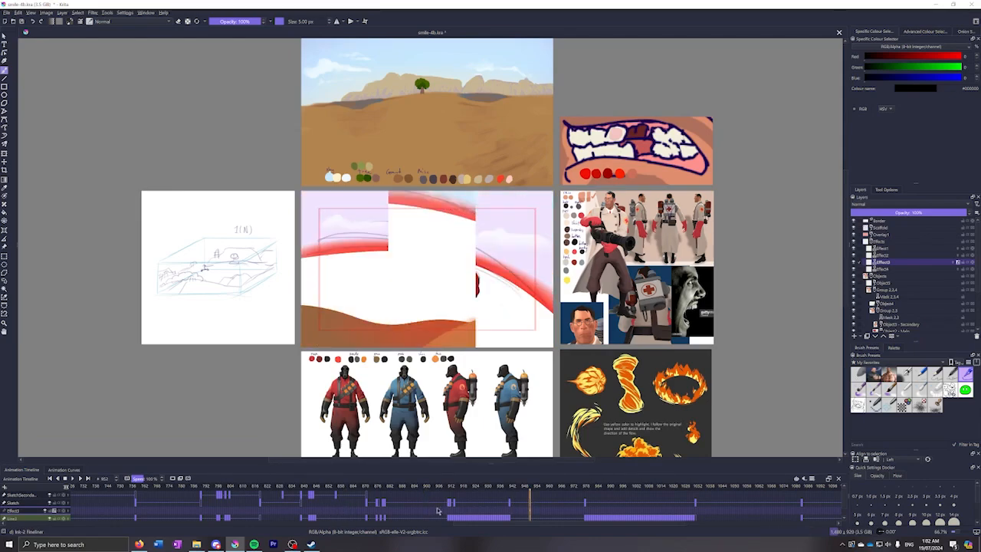
click(271, 512)
click(193, 510)
click(163, 510)
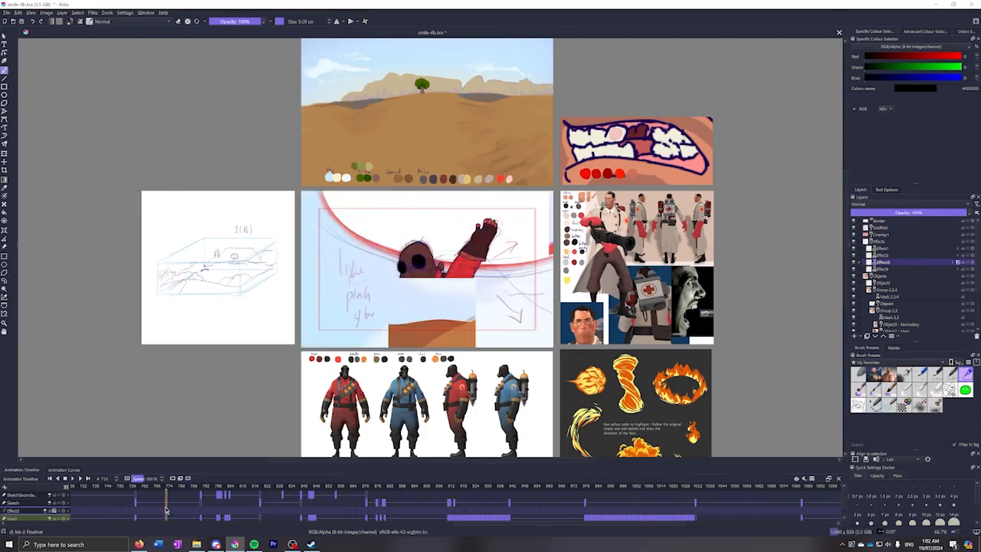
click(115, 498)
click(94, 499)
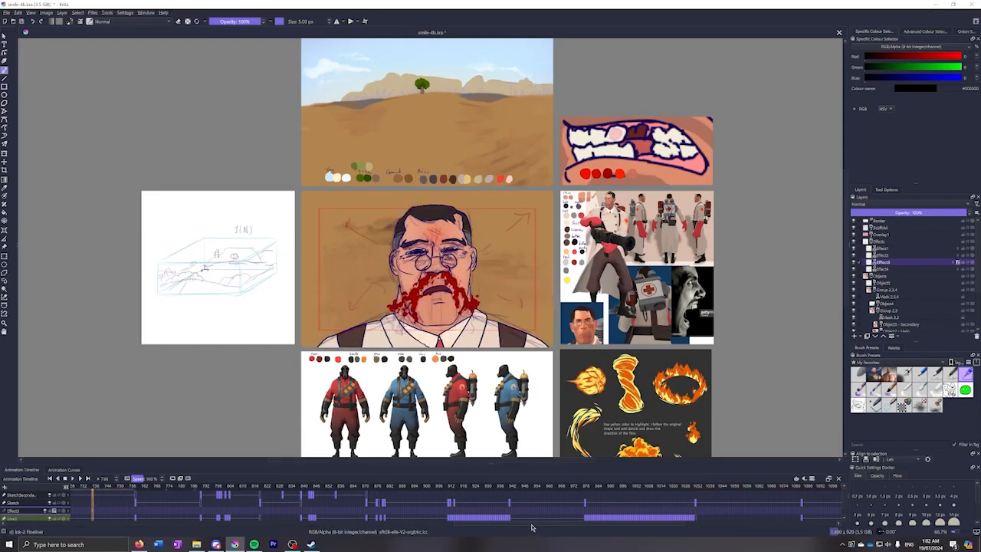
Step through the Effect3 frames of the glowing ball scene and stop at frame 721
drag(533, 524, 495, 525)
scroll(460, 502, left, 5)
click(338, 511)
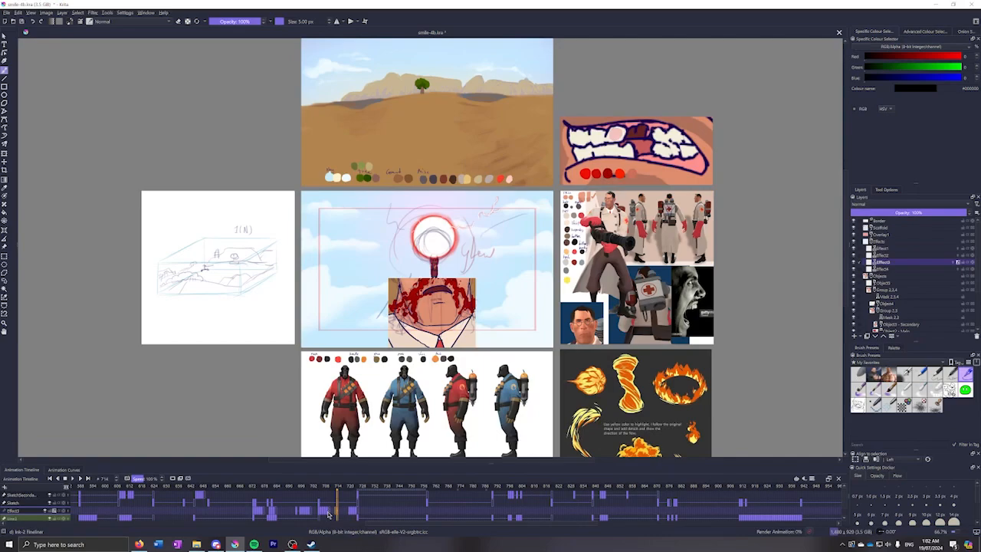
click(334, 507)
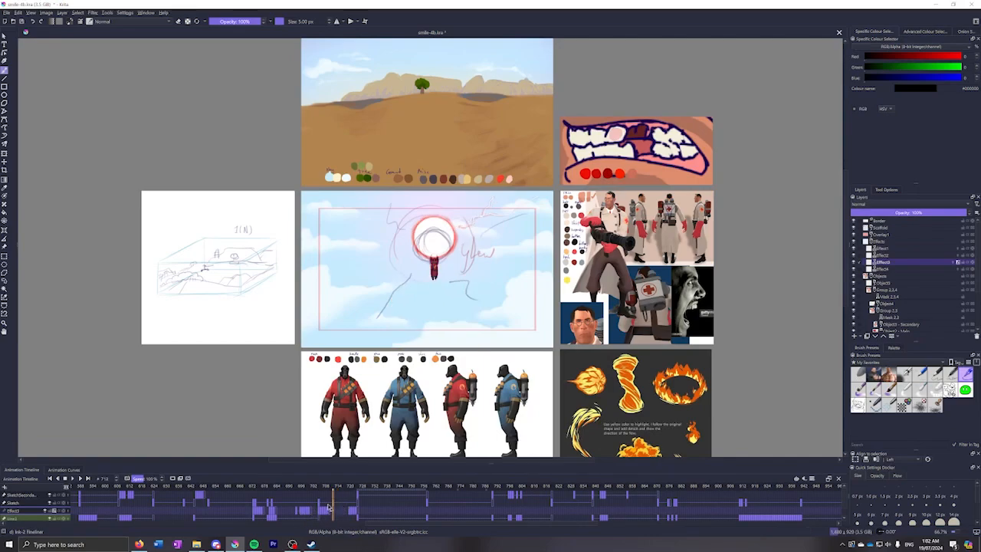
click(328, 507)
click(349, 507)
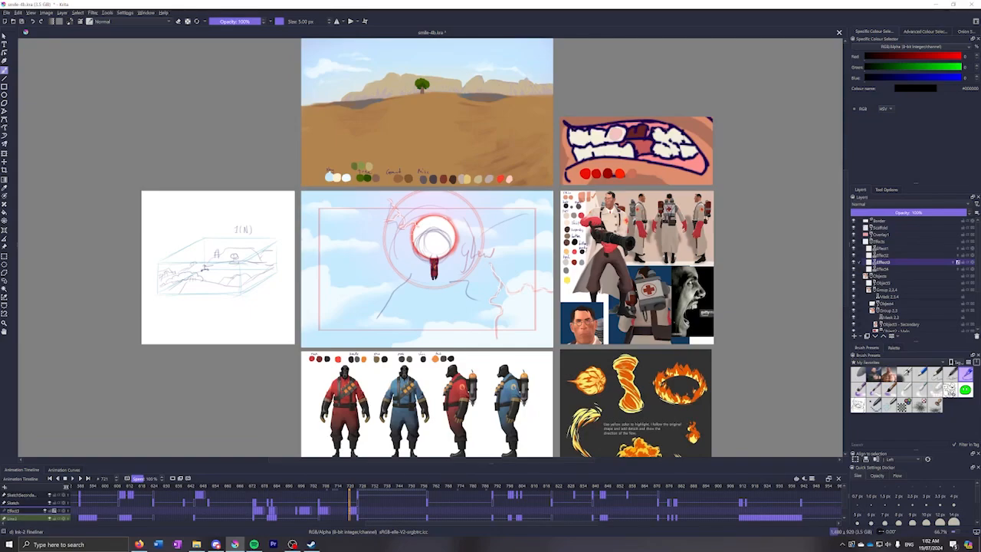
Inspect the glow and lightning effects at frame 721 up close and scrub the animation back to frame 675
scroll(444, 211, up, 4)
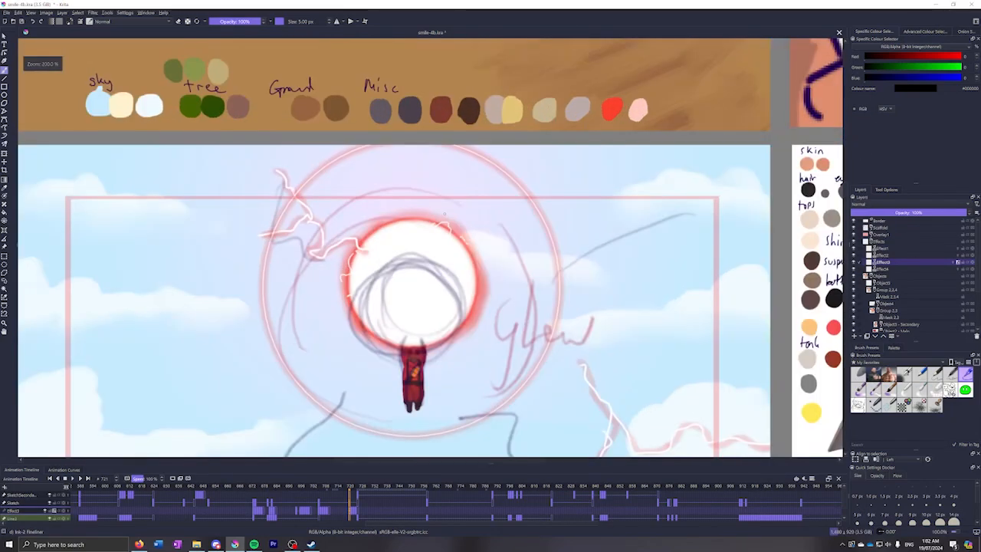
scroll(537, 322, down, 4)
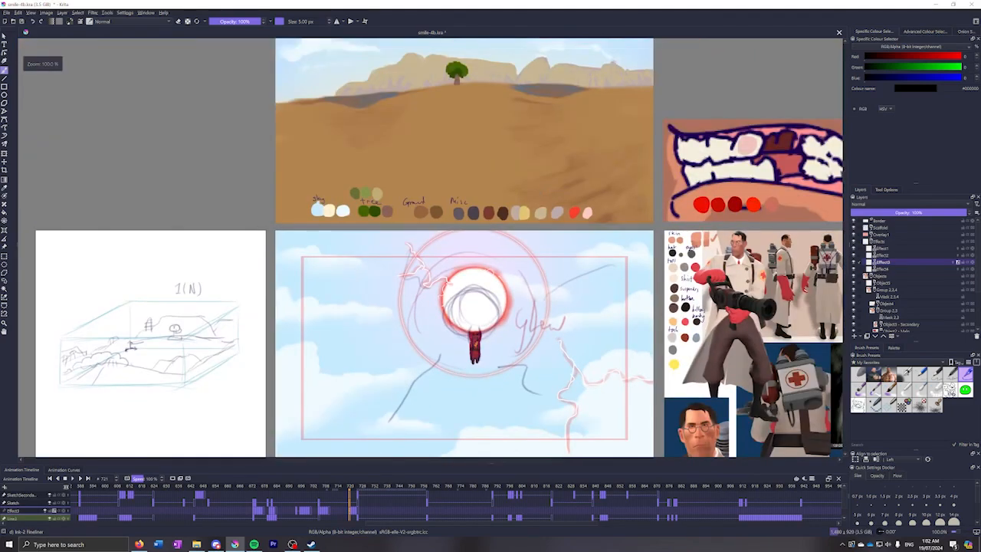
drag(377, 500, 259, 514)
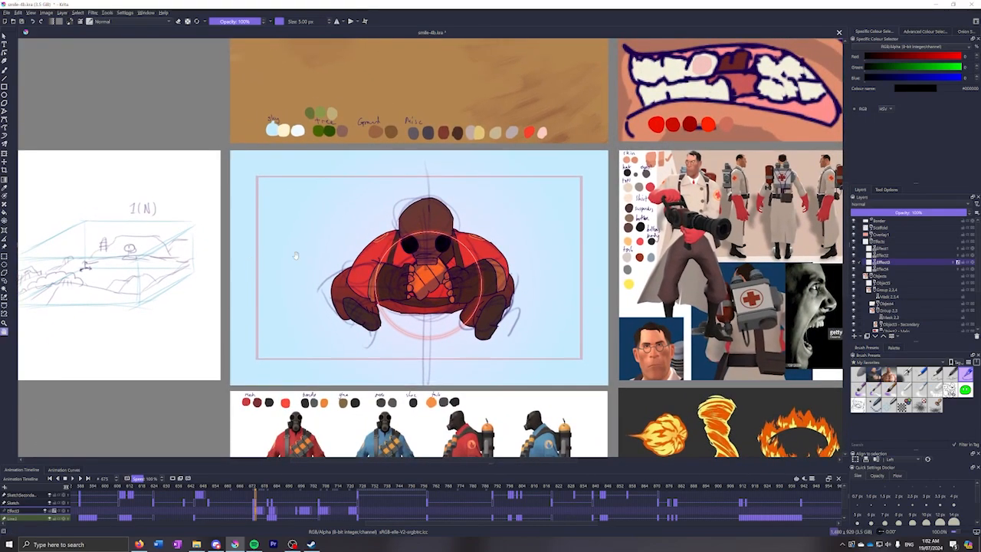
scroll(889, 260, down, 1)
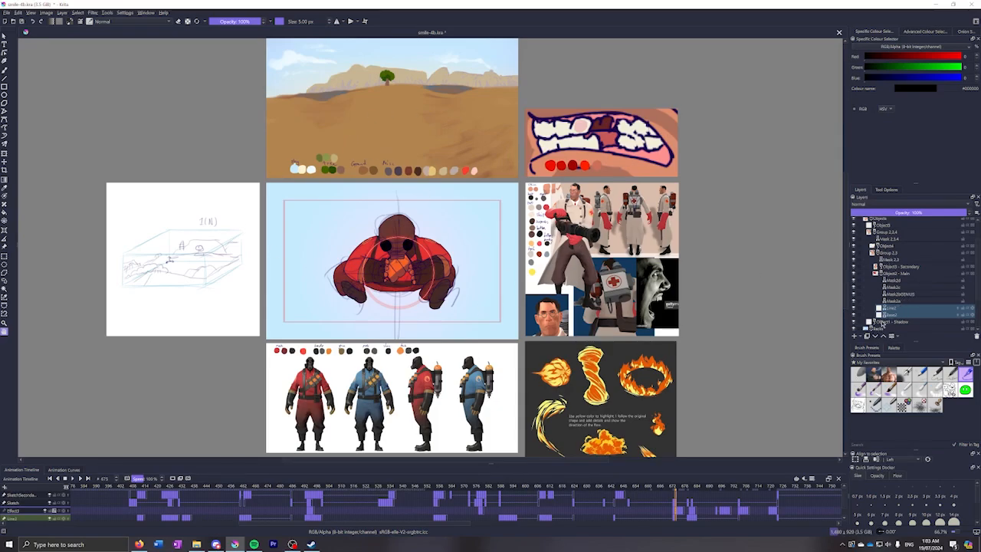
Expand the Extra backs subgroup and examine the background layers in the Backs group
scroll(881, 323, down, 3)
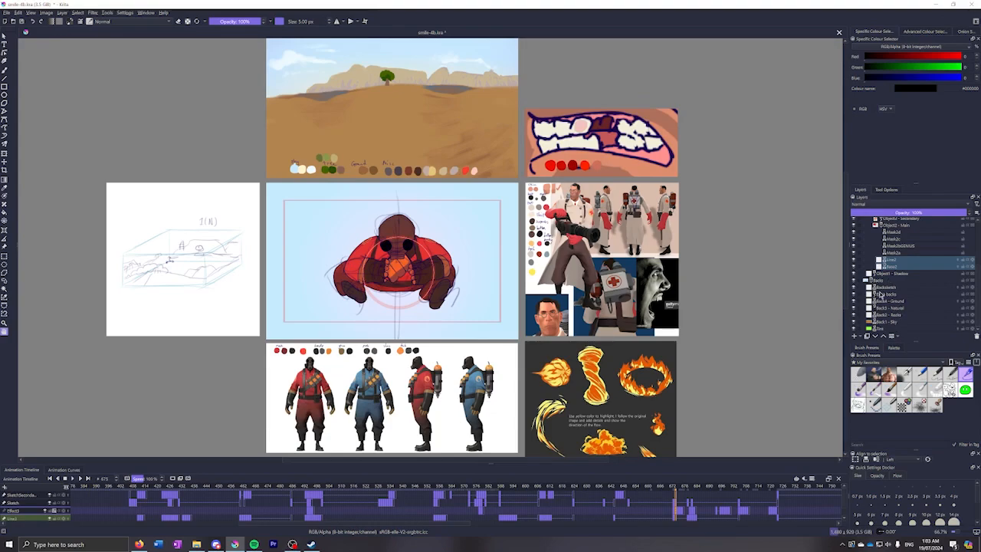
click(877, 294)
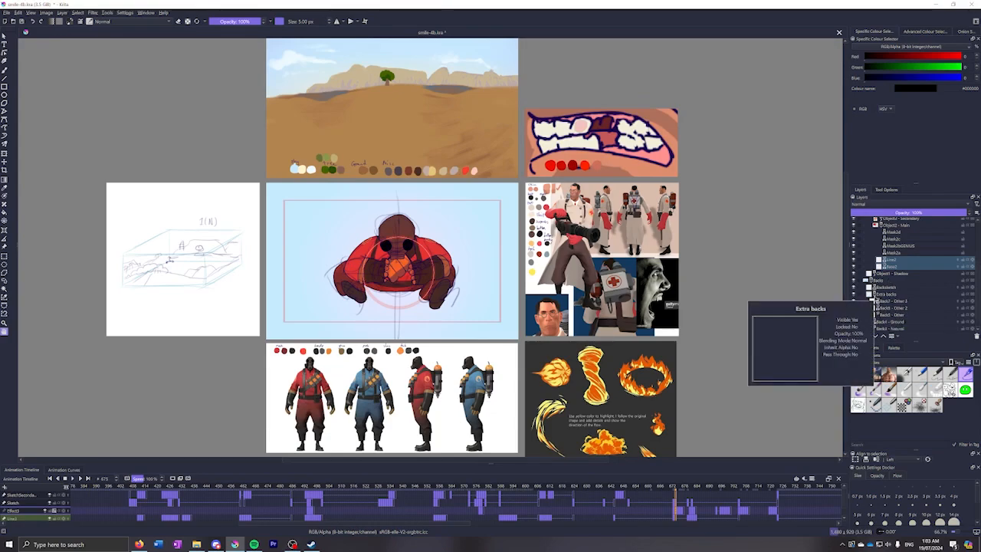
click(882, 297)
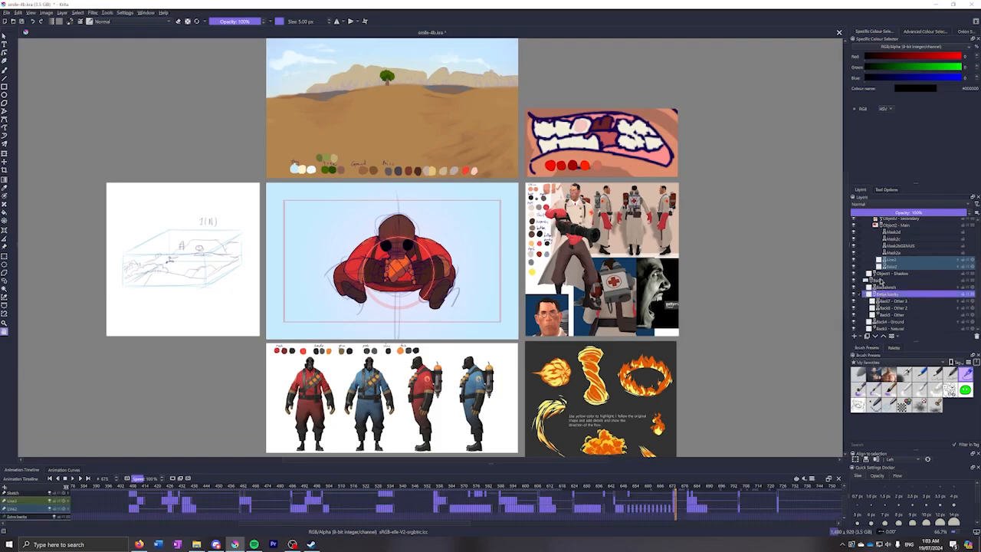
click(881, 280)
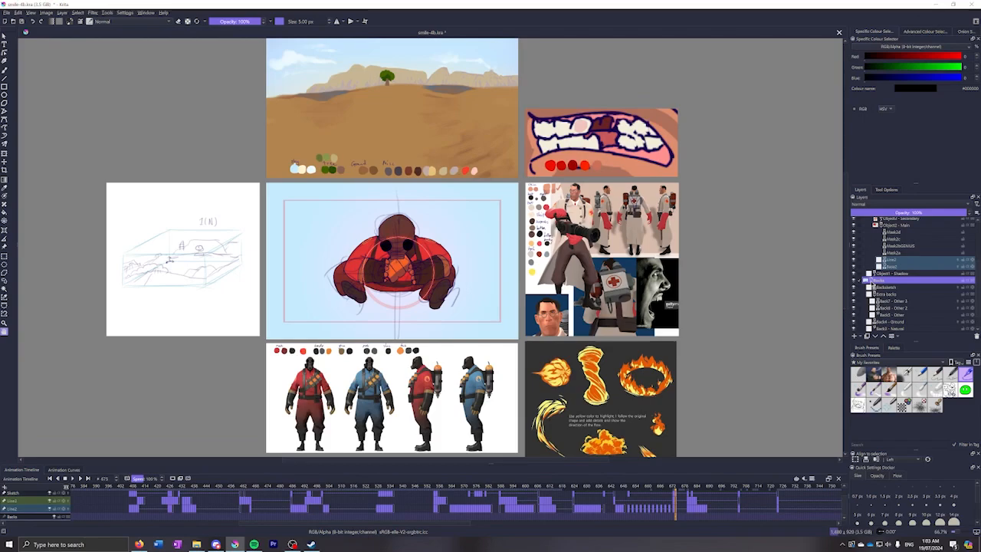
scroll(873, 268, down, 1)
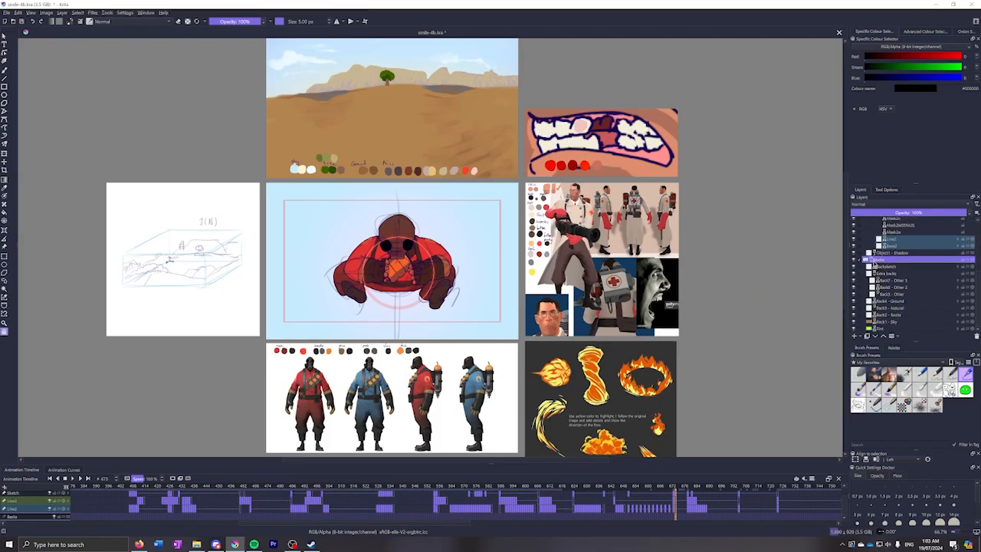
Expand the Object1 - Shadow group to view its shadow layers, and collapse it again
scroll(866, 261, up, 3)
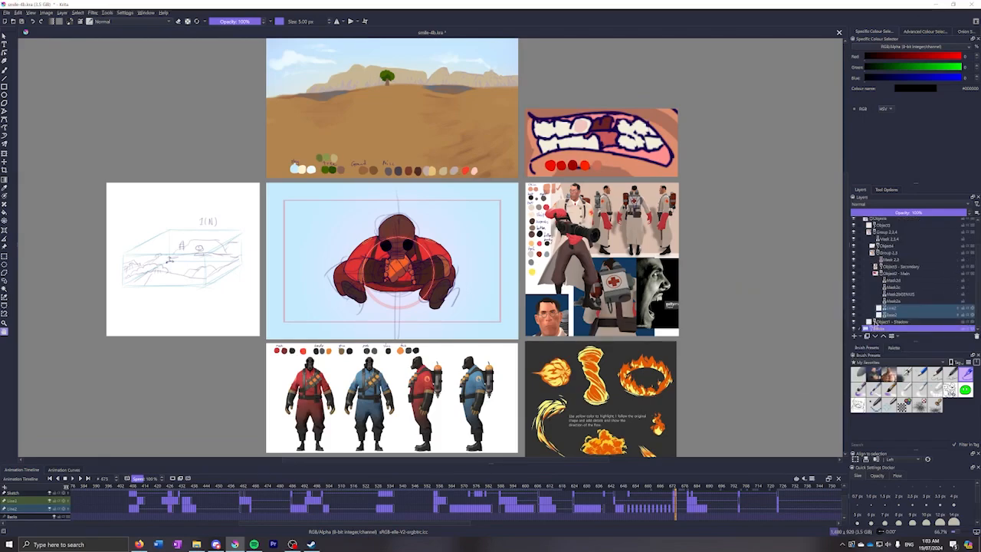
click(869, 321)
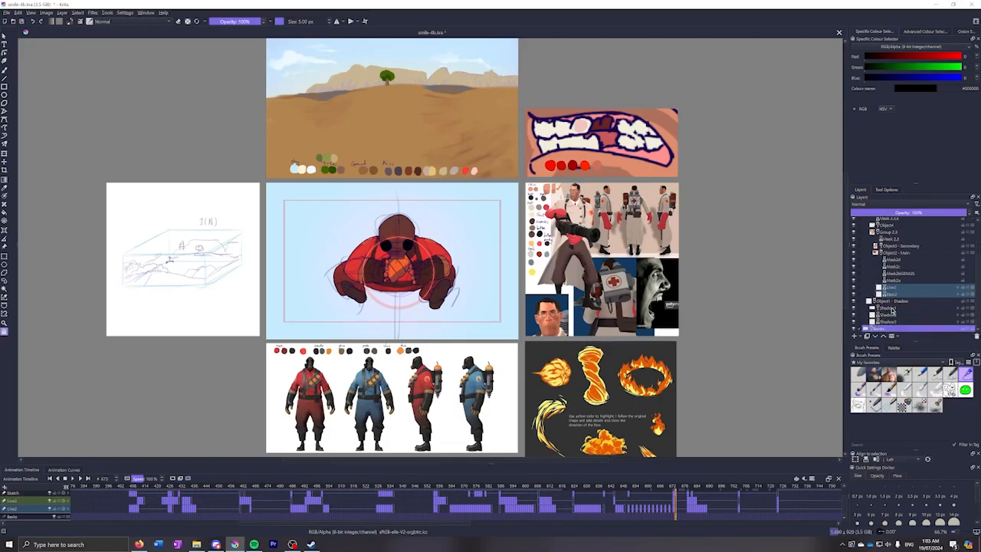
click(870, 302)
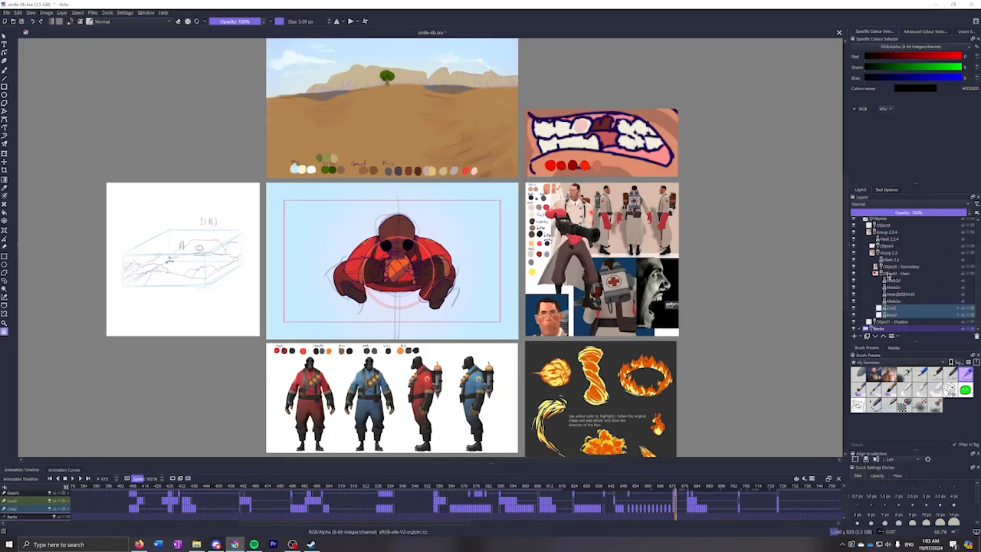
Examine the Object2 - Main group and its Mask2d mask, and collapse the Objects group
click(893, 274)
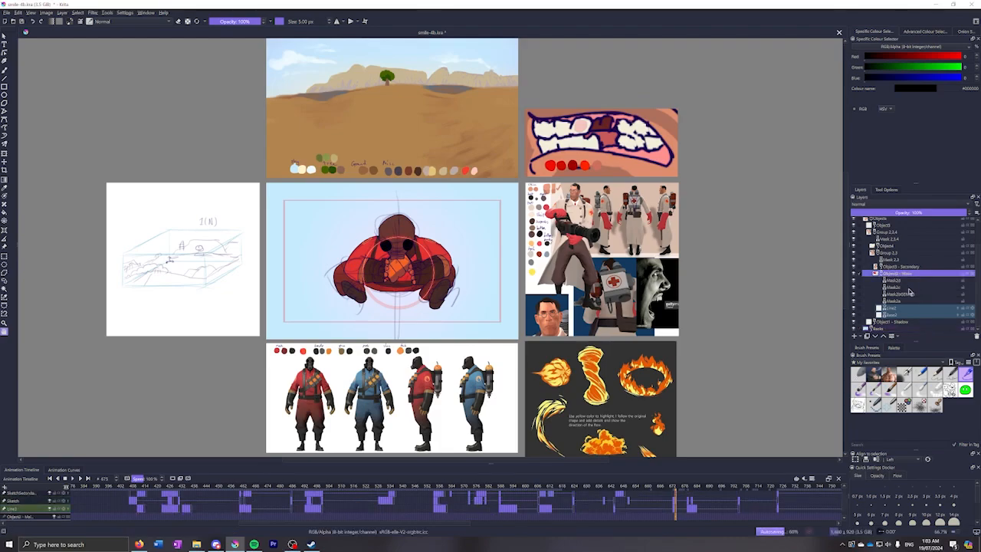
click(899, 282)
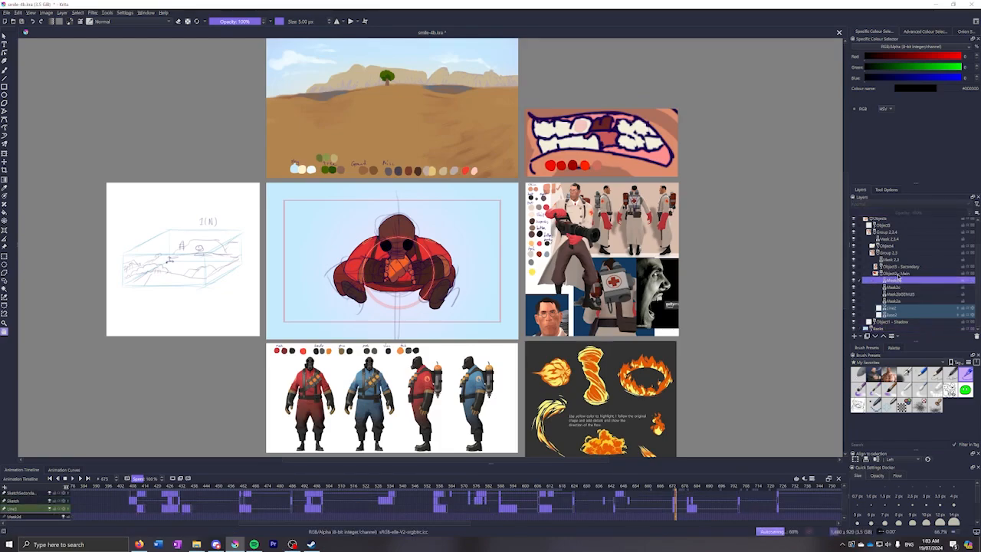
click(896, 273)
scroll(902, 277, up, 2)
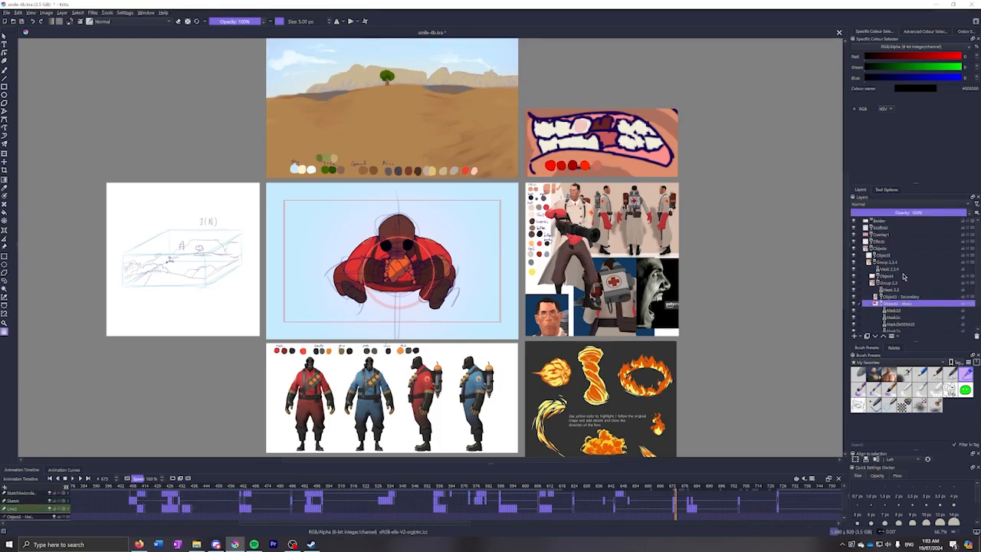
scroll(902, 277, down, 2)
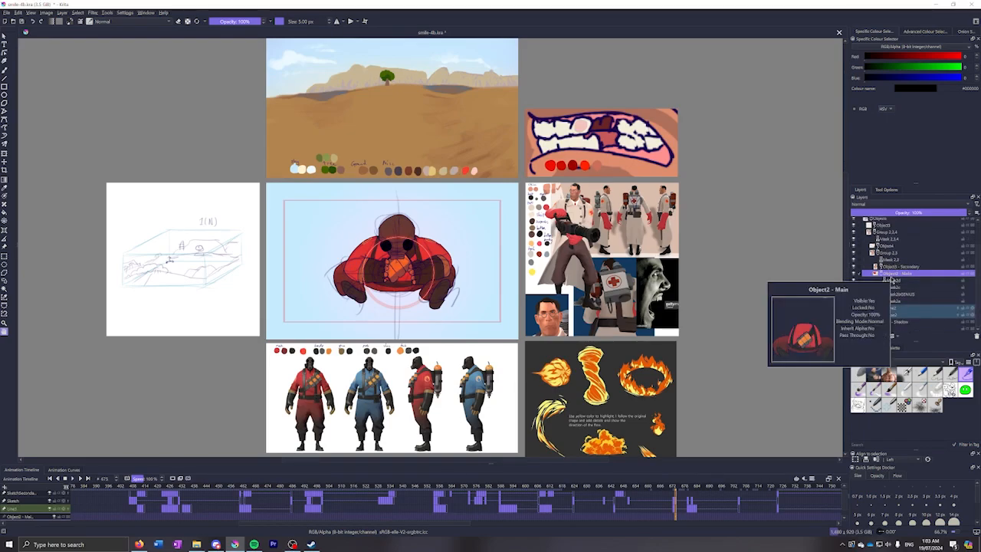
click(874, 250)
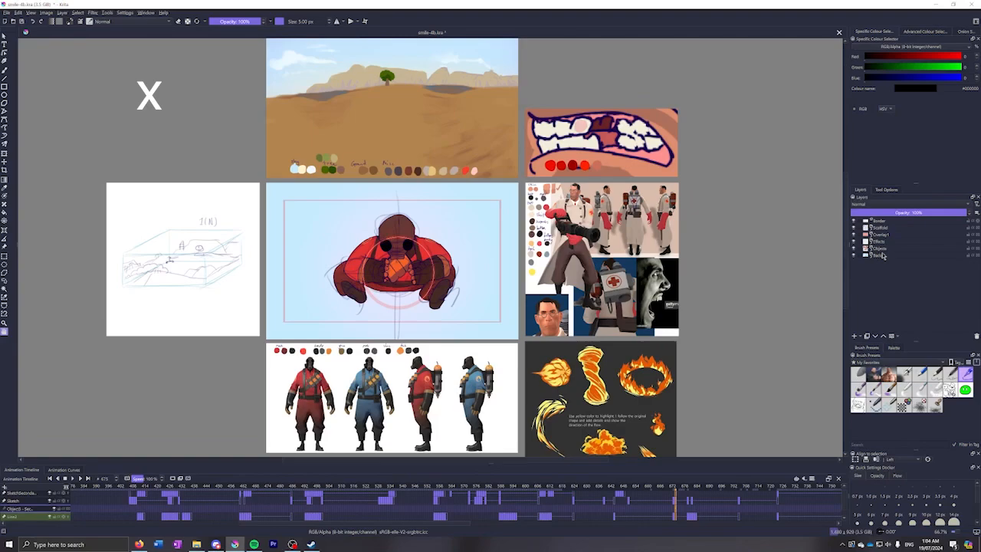
Expand the Effects group to view its effect layers and collapse it again
click(870, 244)
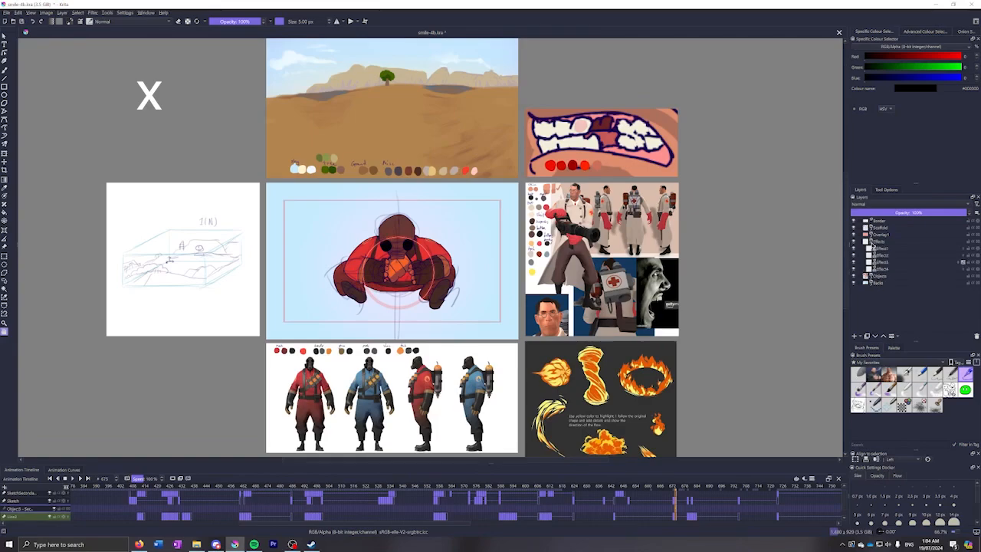
click(871, 244)
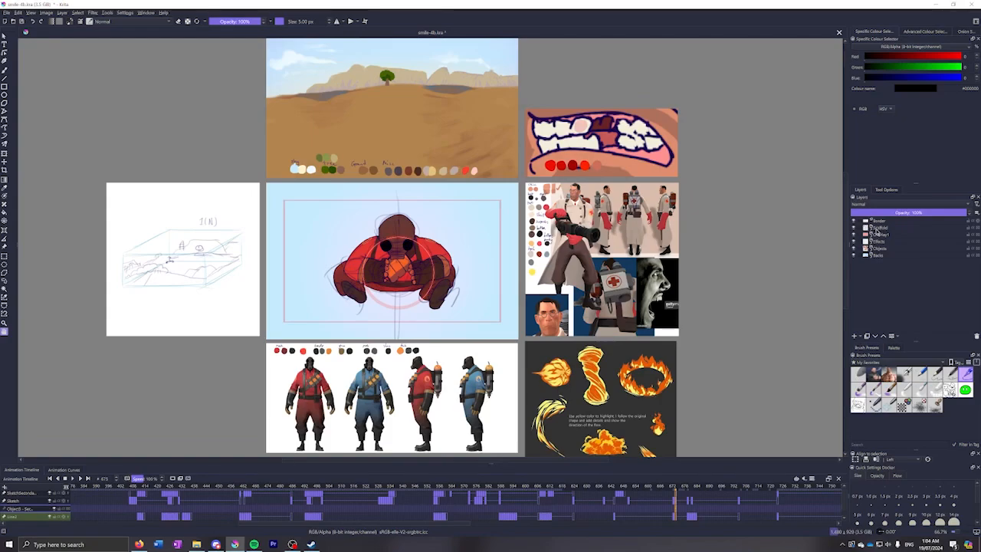
Switch the colour selector to HSV and sample the palette's red and blue sketch swatches, ending on the dark purple main line colour
click(873, 111)
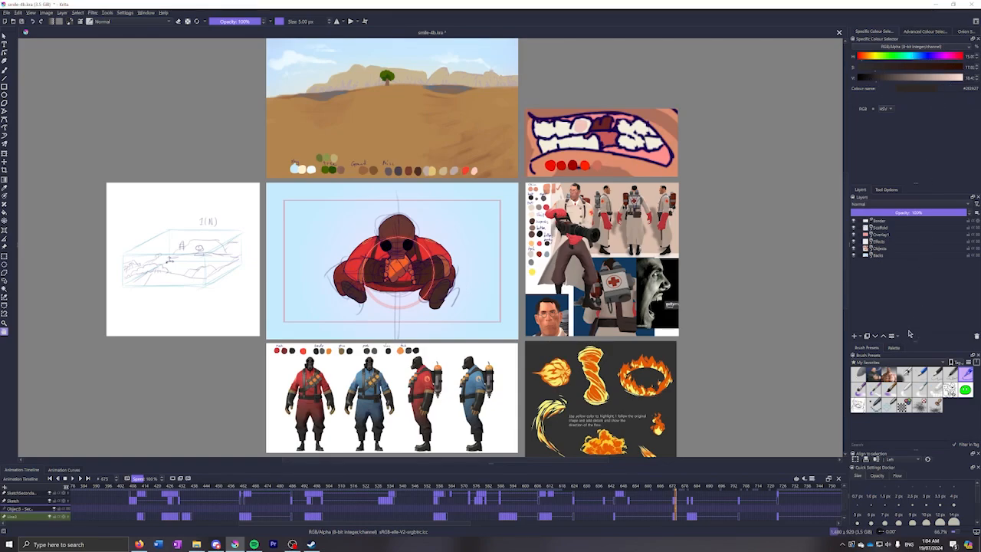
click(890, 347)
click(867, 363)
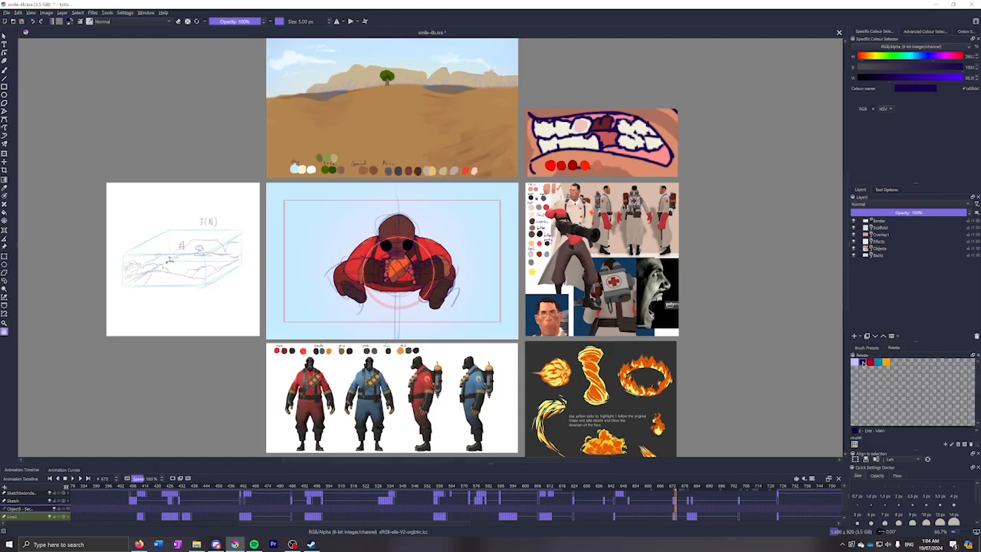
click(871, 362)
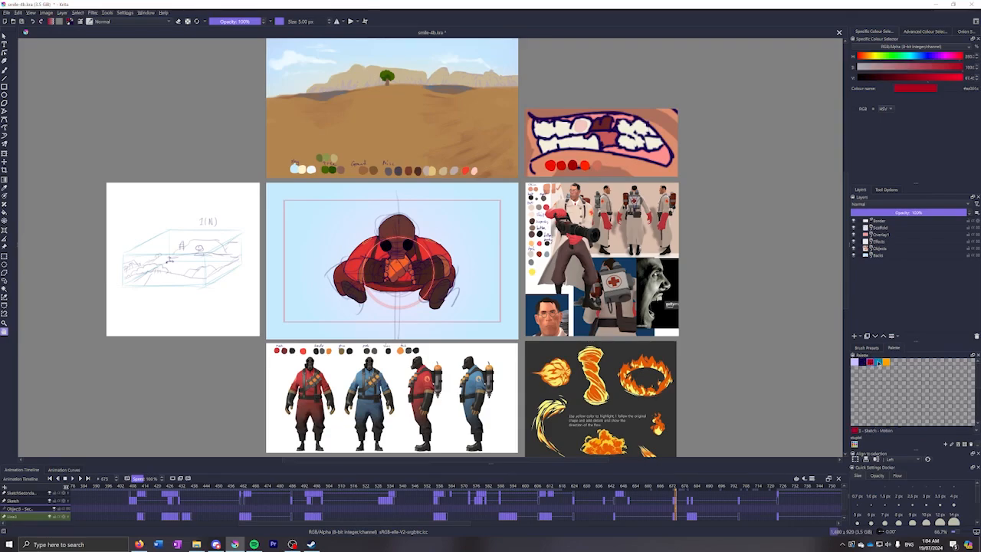
click(879, 362)
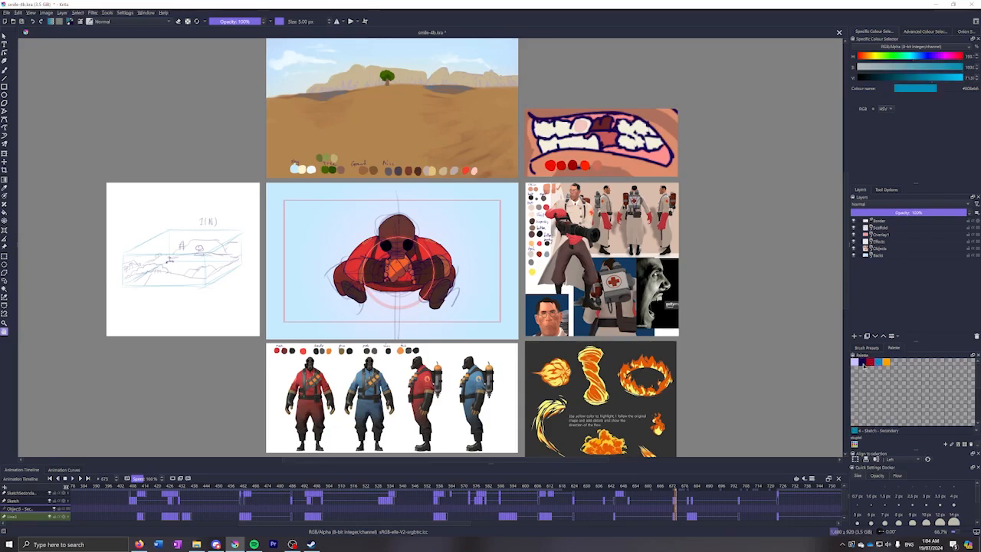
click(863, 363)
click(858, 348)
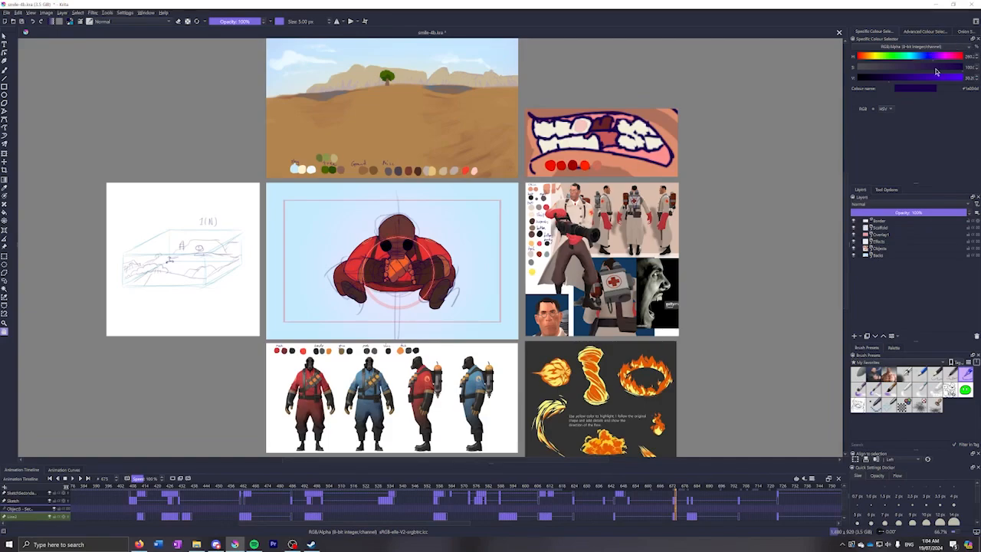
Show the Advanced Colour Selector and select the Shadow2 layer inside the Object1 - Shadow group
click(924, 32)
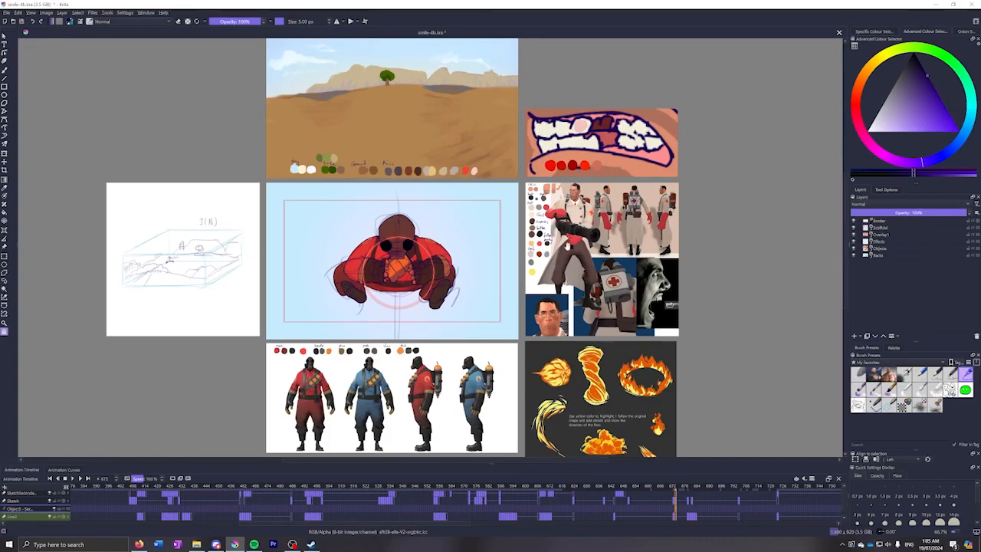
click(863, 249)
click(871, 269)
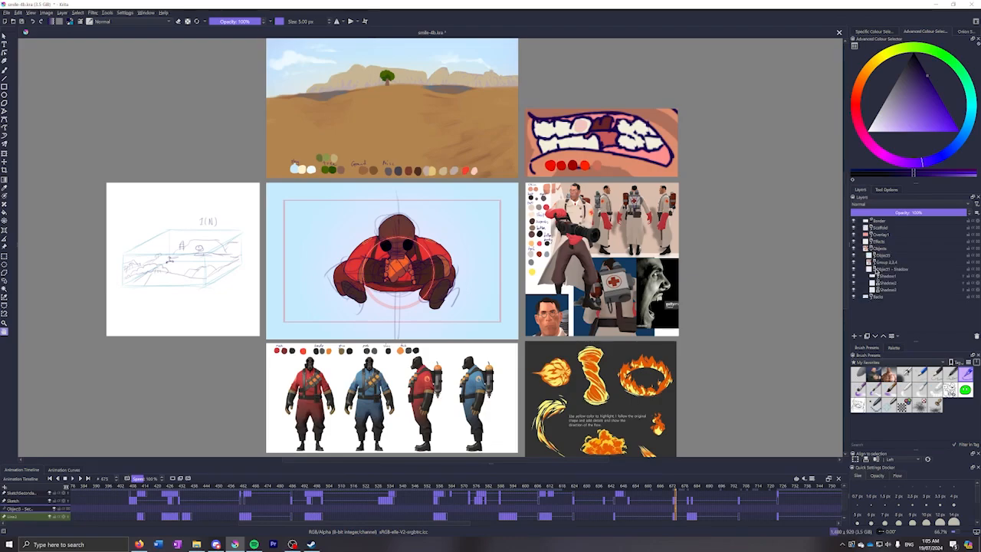
click(893, 283)
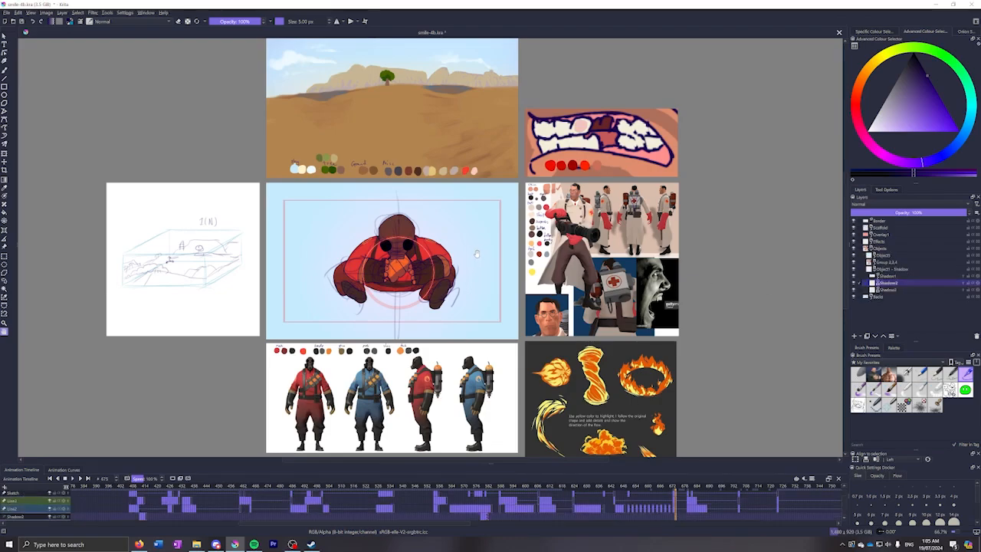
Scribble freehand brush strokes beside the character in dark purple and teal, and undo them
key(b)
mouse_move(473, 224)
mouse_down()
mouse_move(505, 237)
mouse_move(462, 304)
mouse_up()
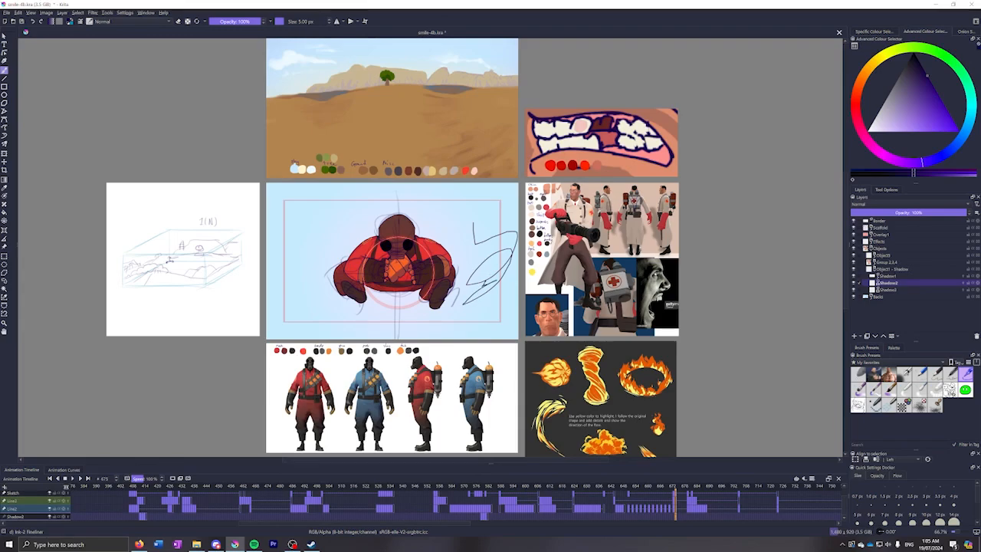
key(x)
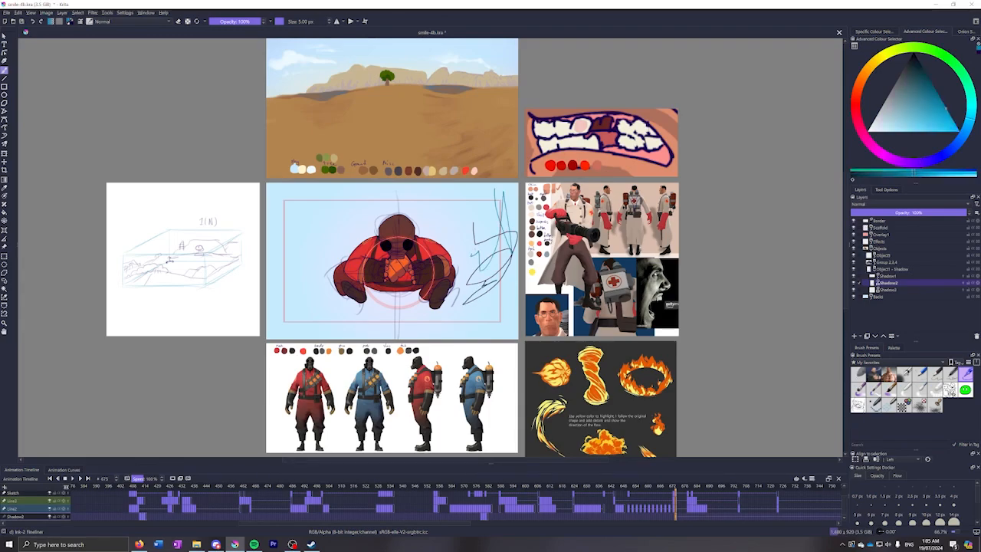
key(ctrl+z)
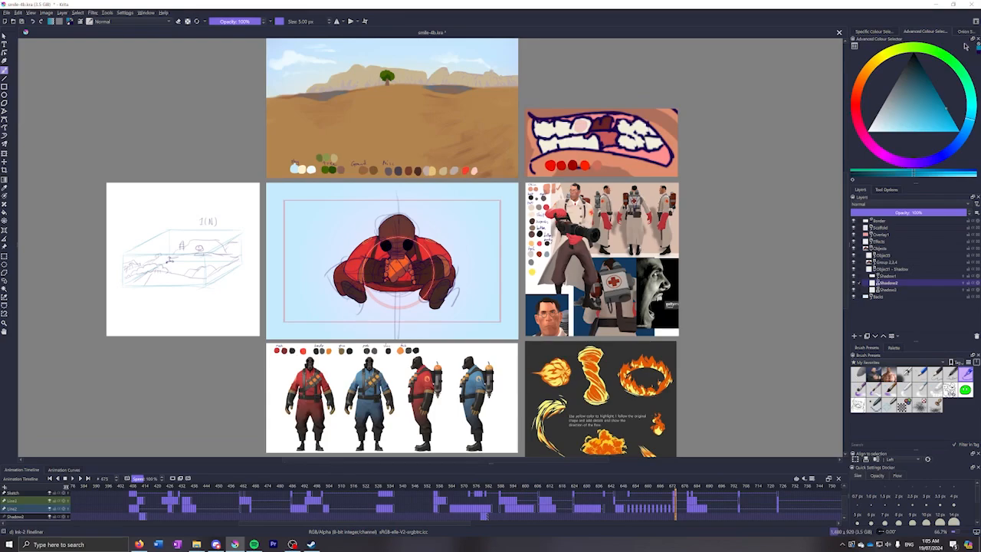
Compare the Specific and Advanced Colour Selectors, view the Onion Skins settings, and return to the Specific Colour Selector
click(874, 31)
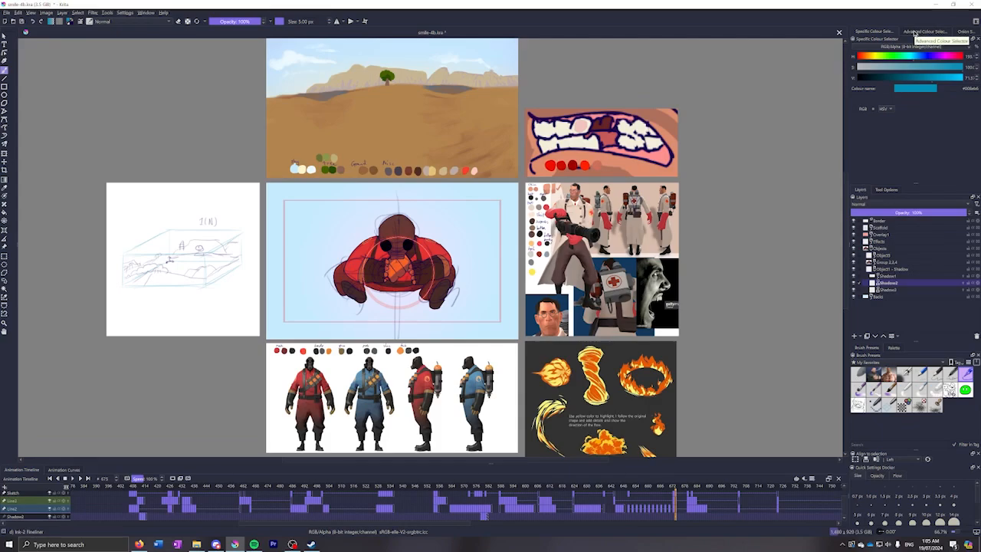
click(914, 33)
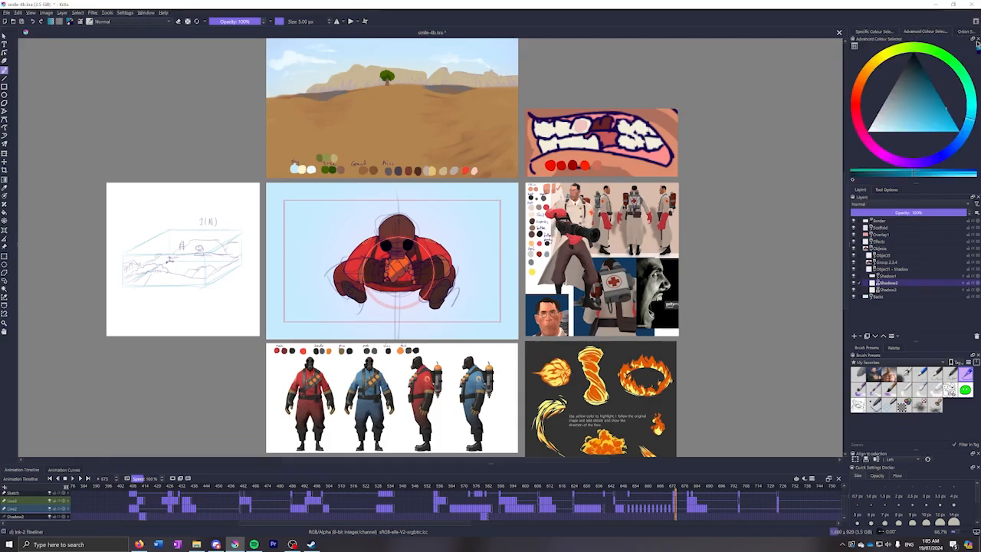
click(892, 34)
click(971, 33)
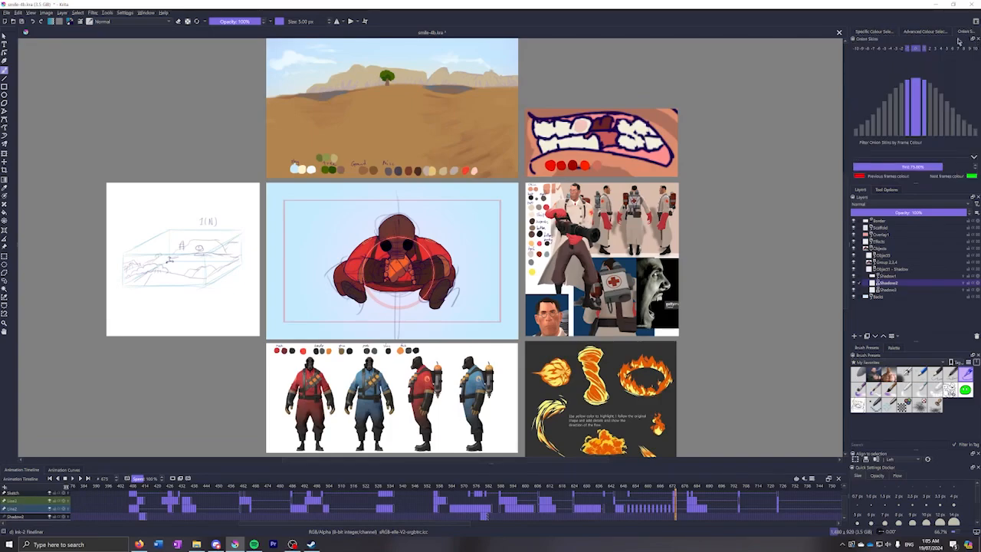
click(882, 33)
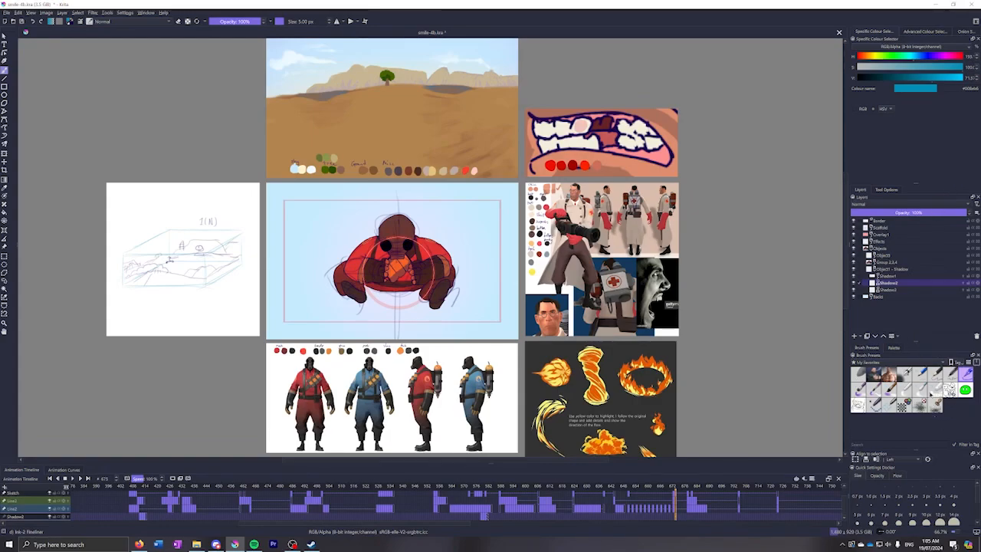
Go through the soft eraser, AA Circle and AA Square brush presets, and return to Ink-2 Fineliner
click(858, 374)
click(872, 374)
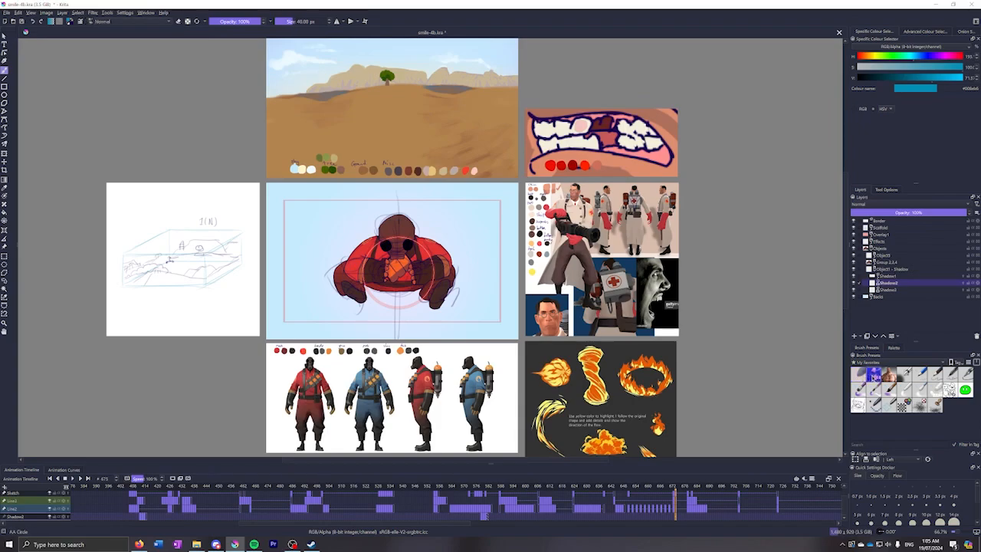
click(887, 374)
click(965, 373)
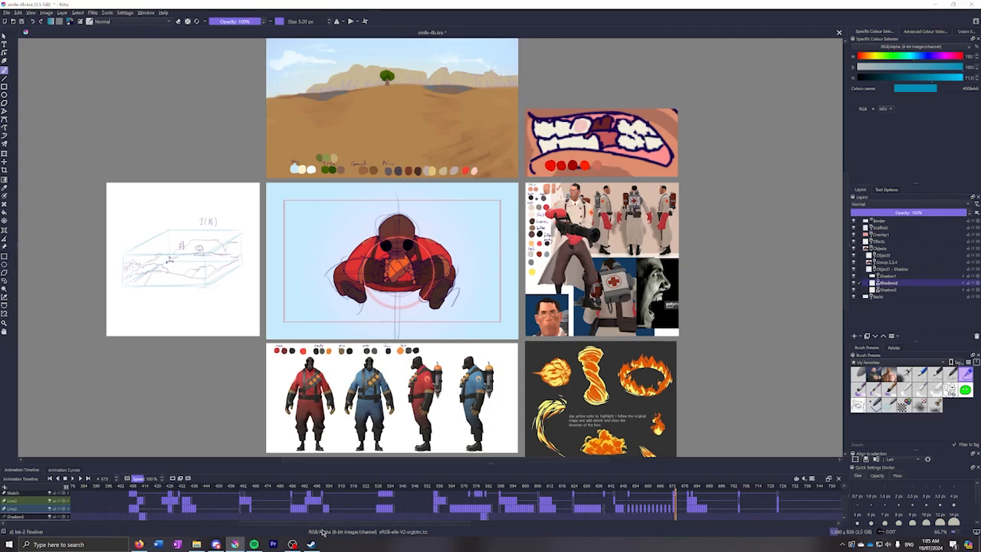
Alternate between the Pencil-2 preset and its neighbouring preset to compare them, and reselect Ink-2 Fineliner
click(938, 381)
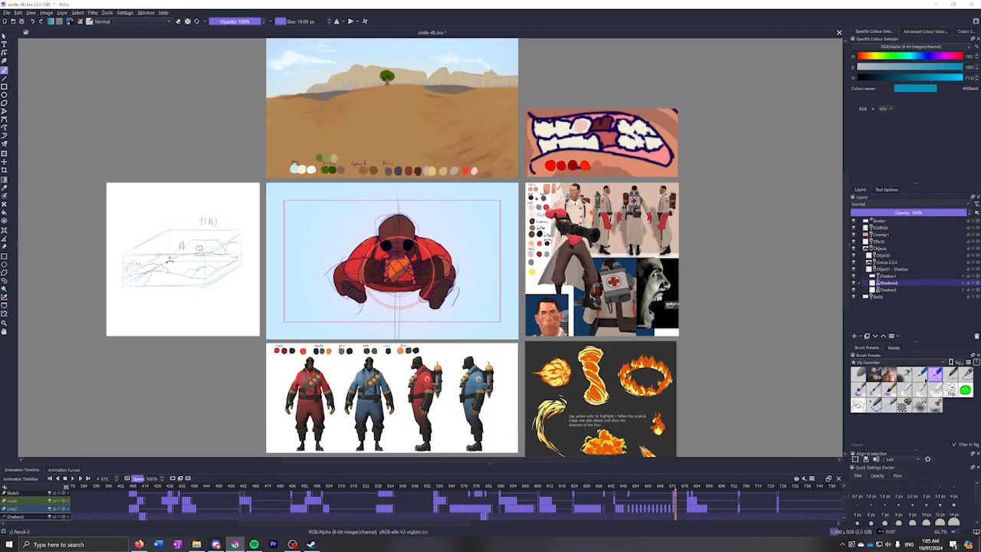
click(922, 380)
click(935, 380)
click(921, 380)
click(935, 378)
click(920, 378)
click(935, 378)
click(966, 373)
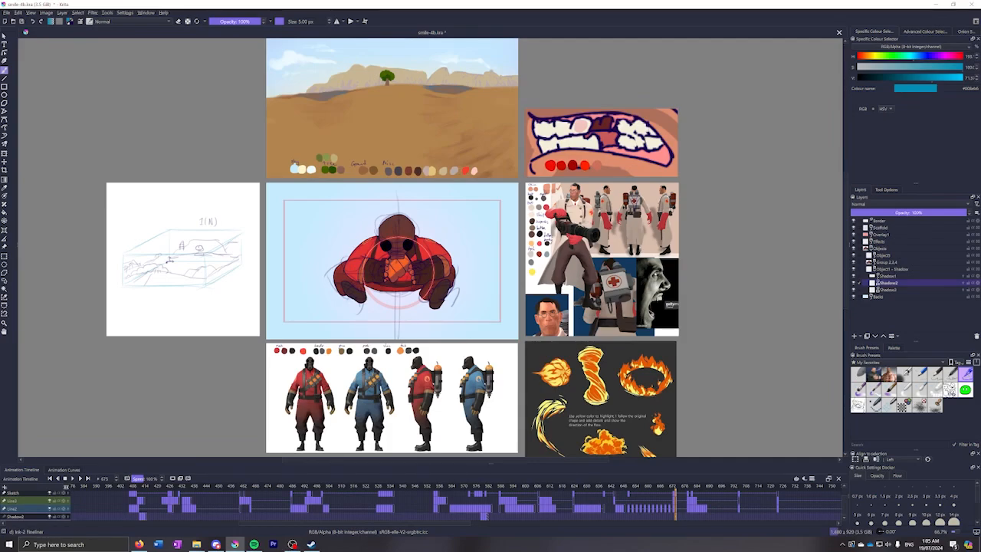
Paint a curved 40 px teal test stroke with the AA Square brush beside the character, and undo it
scroll(437, 263, up, 6)
scroll(537, 197, down, 2)
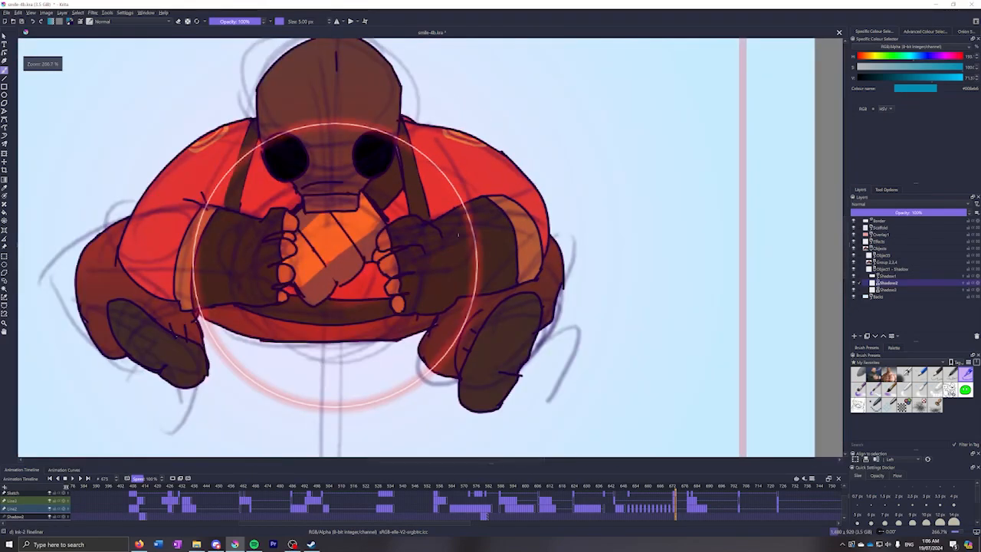
scroll(455, 253, down, 2)
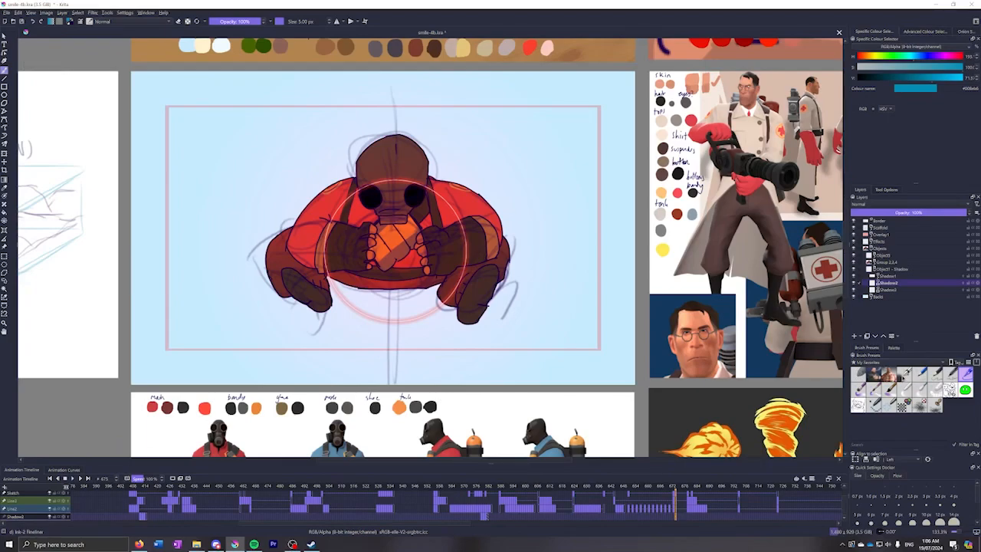
click(888, 374)
click(874, 374)
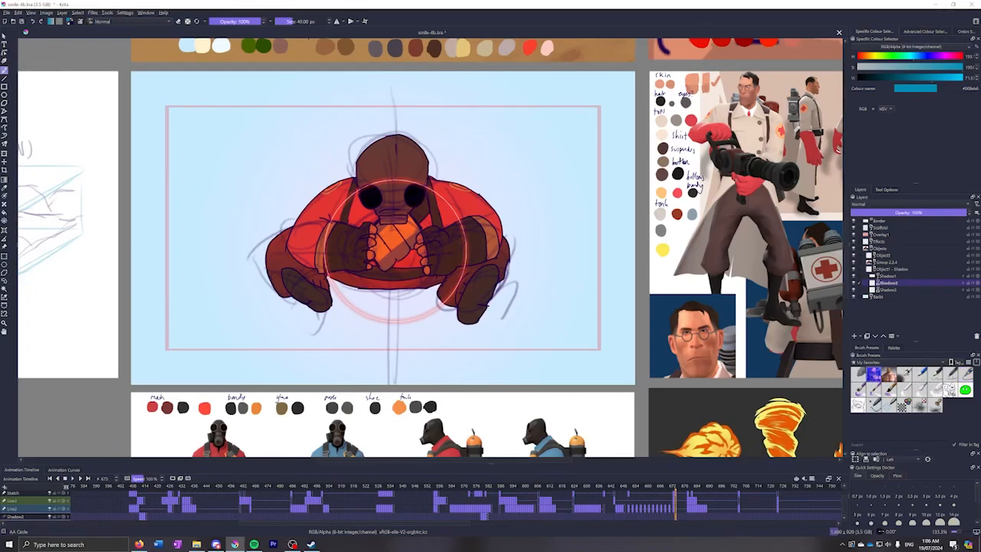
click(887, 374)
drag(449, 99, 536, 287)
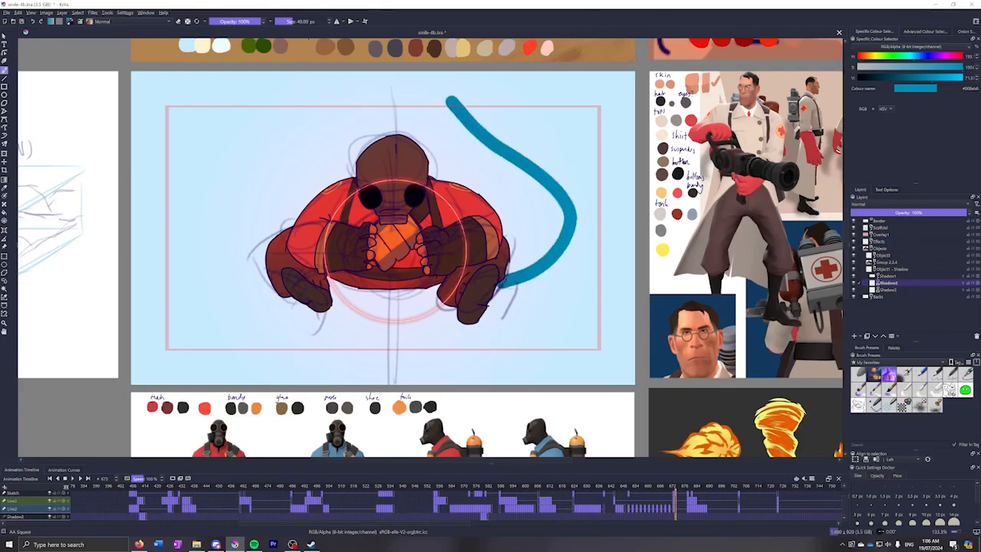
key(ctrl+z)
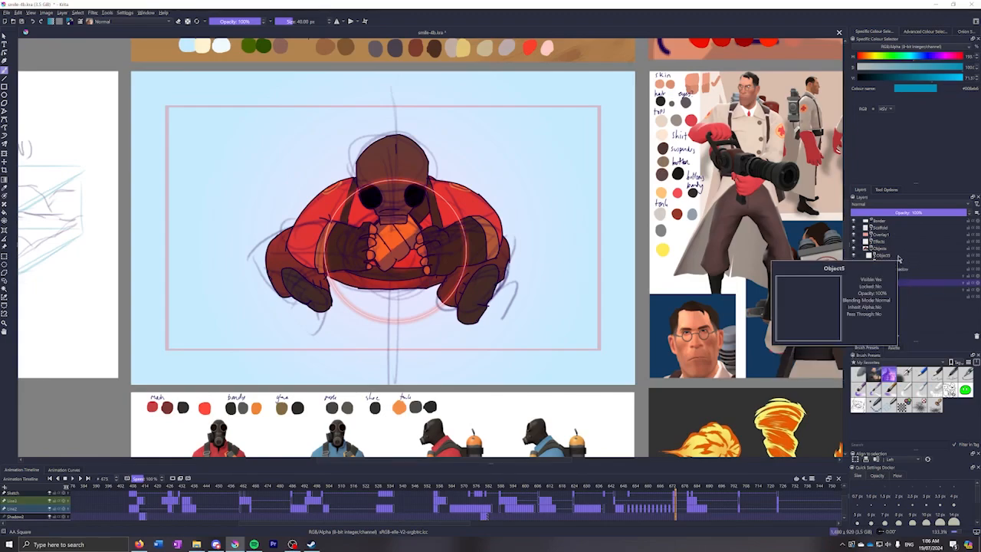
Go through the Wet Textured Soft, AA Square, Ink-1 Precision, round eraser and Eraser Soft brush presets
click(888, 389)
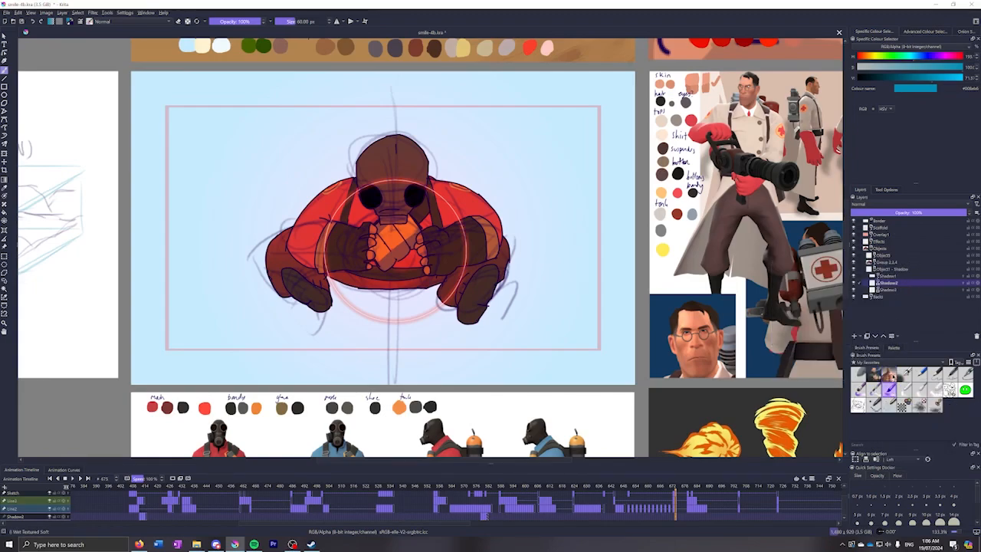
click(887, 373)
click(950, 374)
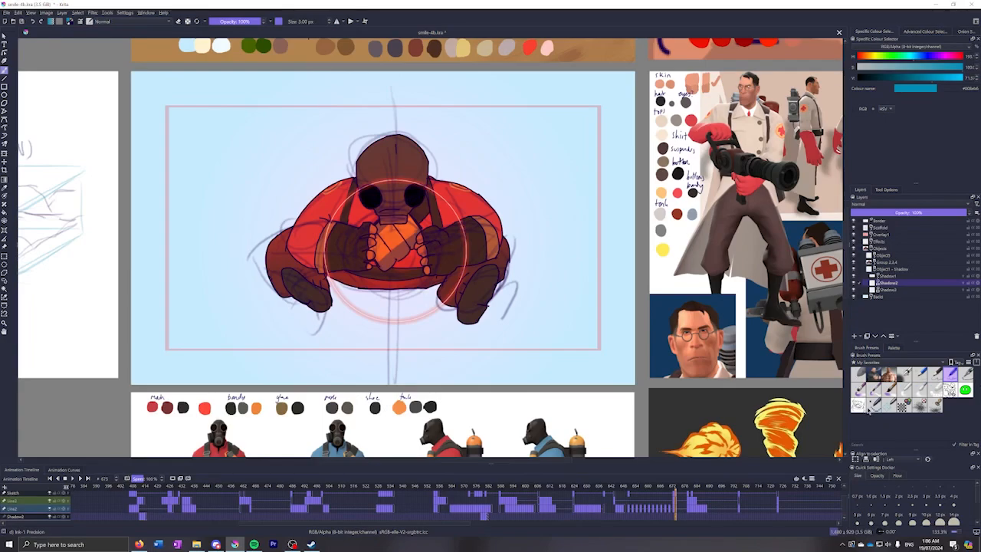
click(859, 408)
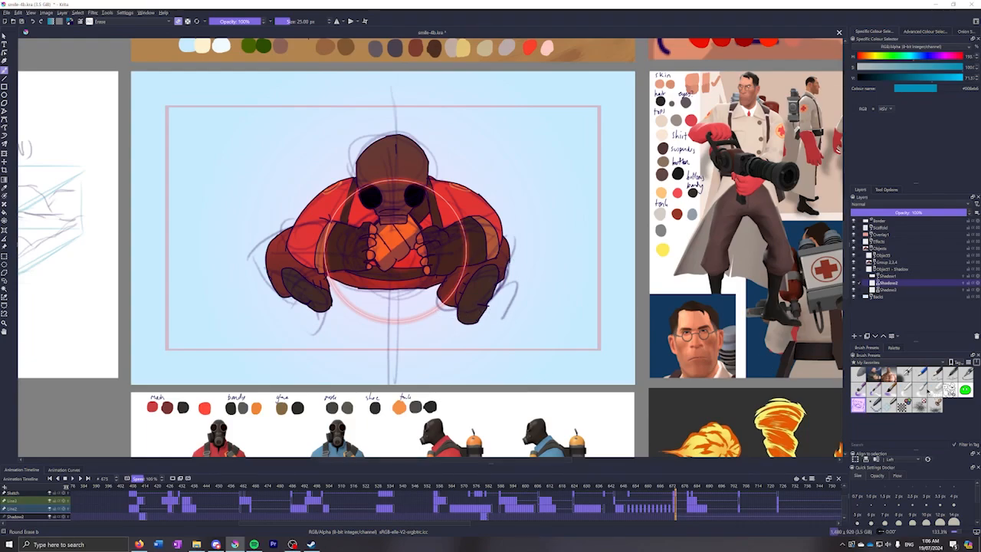
key(slash)
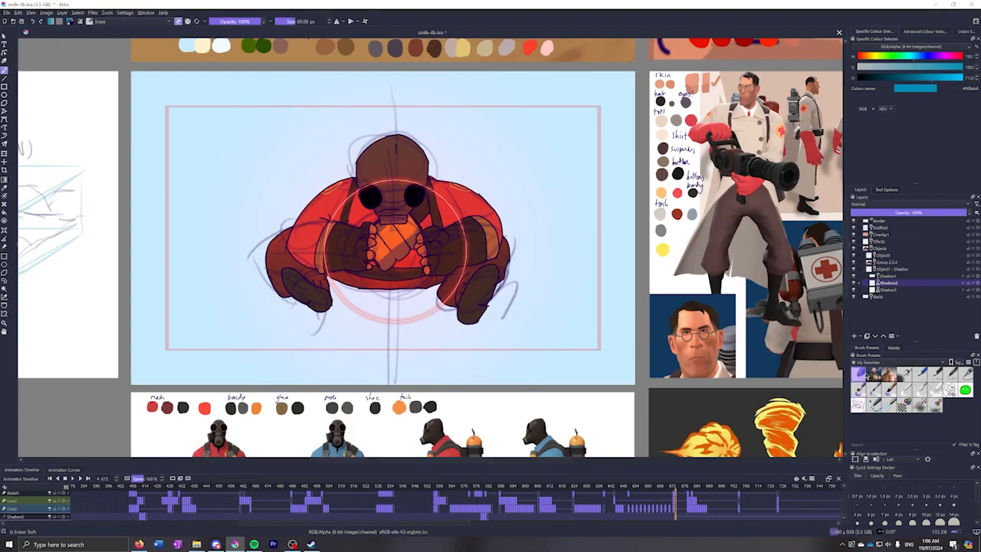
Compare the Wet Paint and Wet Paint Details presets, and select the Blender Blur brush
click(859, 383)
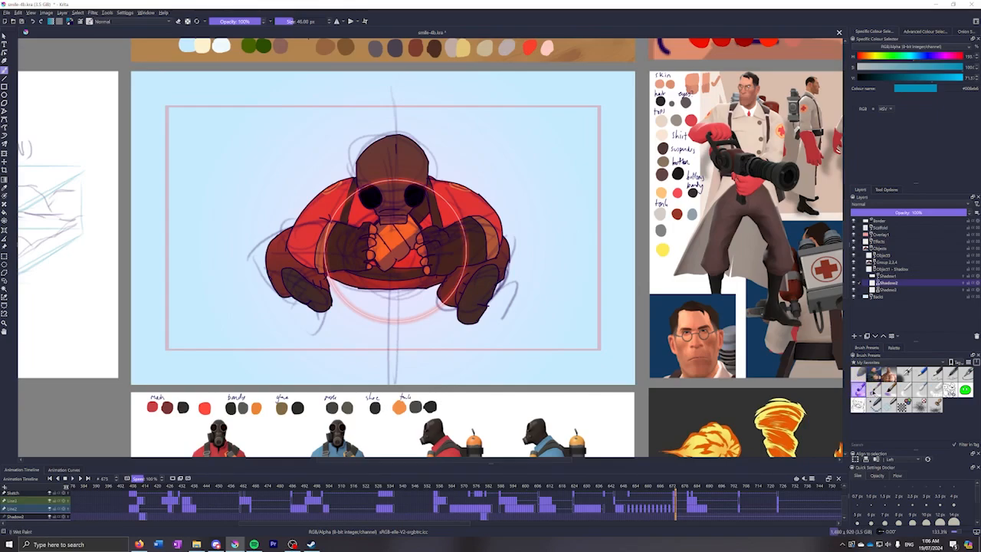
click(875, 388)
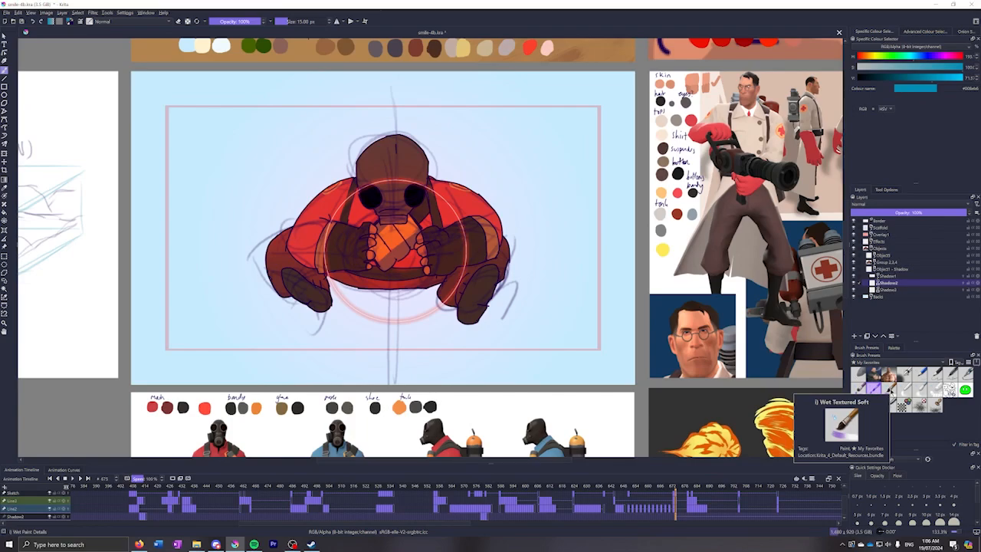
click(859, 385)
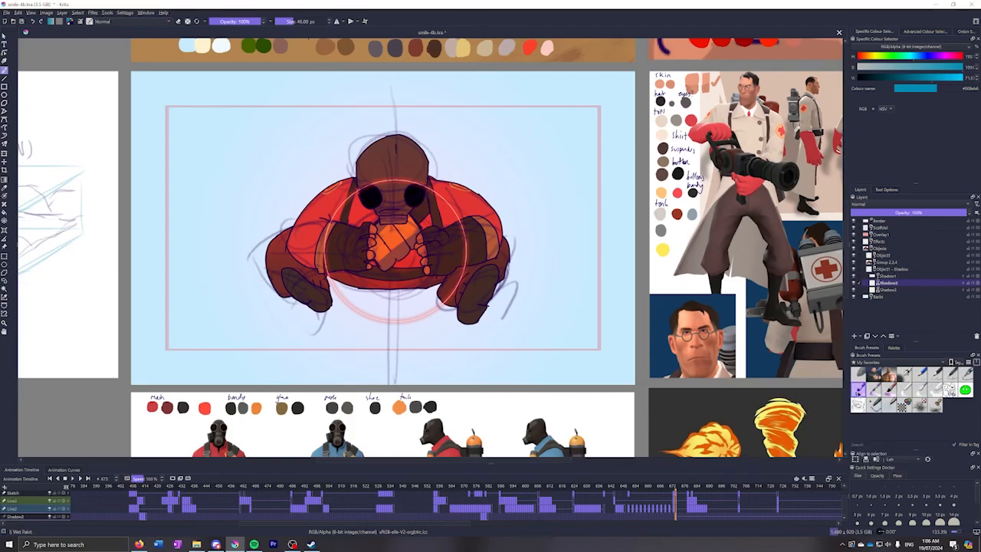
click(920, 389)
Bring the desert background painting and the surrounding reference sheets into view around the animation frame
key(minus)
key(minus)
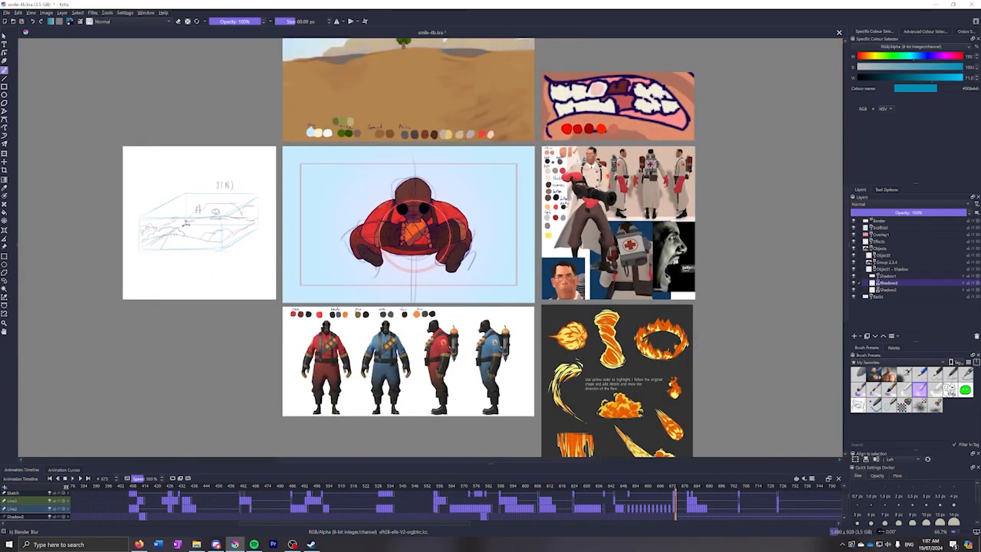
click(4, 331)
drag(497, 195, 485, 280)
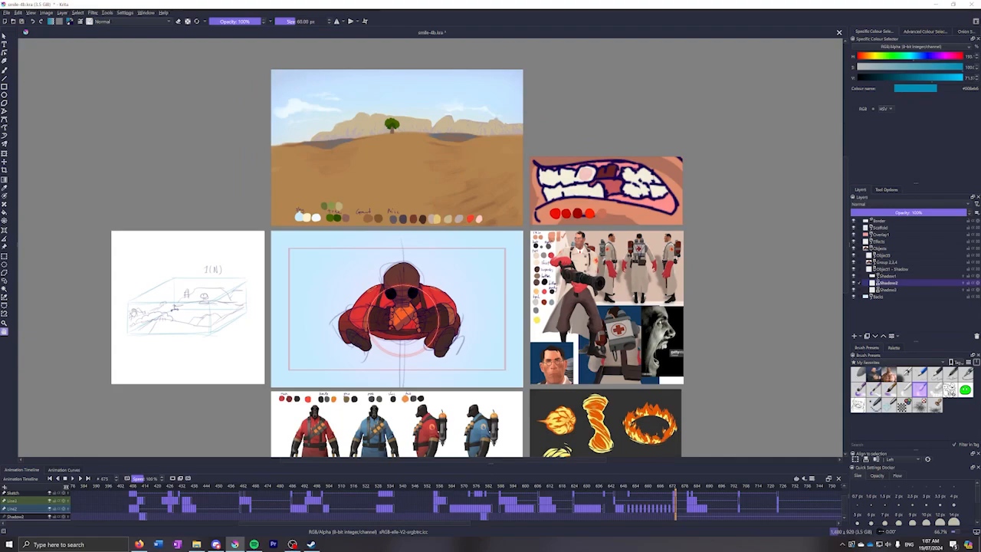
Examine the boxed perspective layout sketch labelled 1(N) beside the animation frame
key(plus)
key(plus)
drag(238, 351, 290, 303)
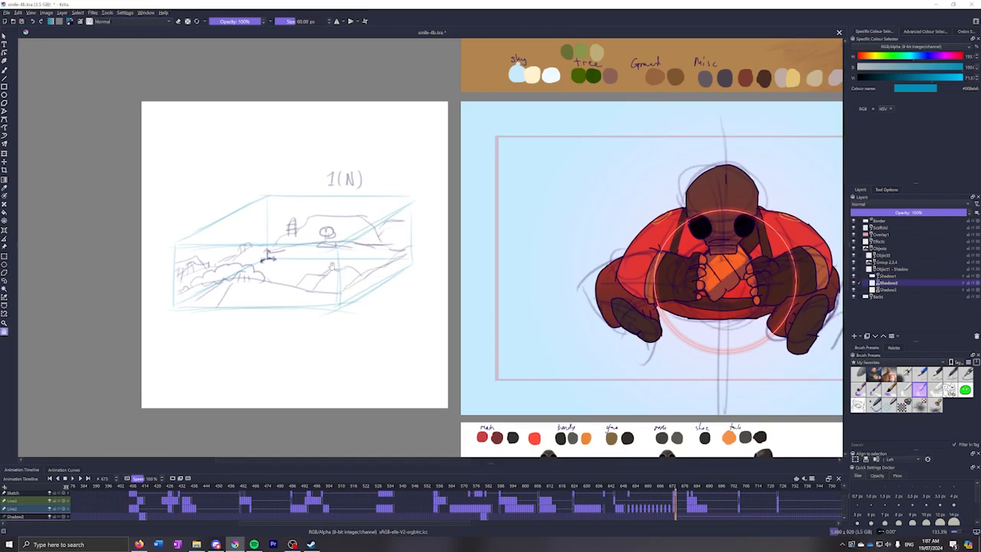
drag(392, 281, 499, 282)
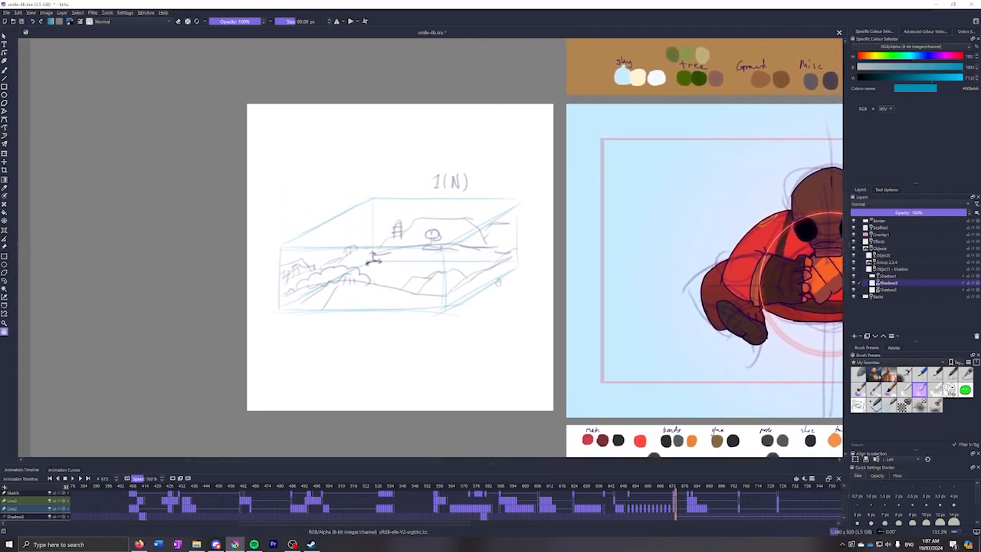
drag(426, 304, 406, 283)
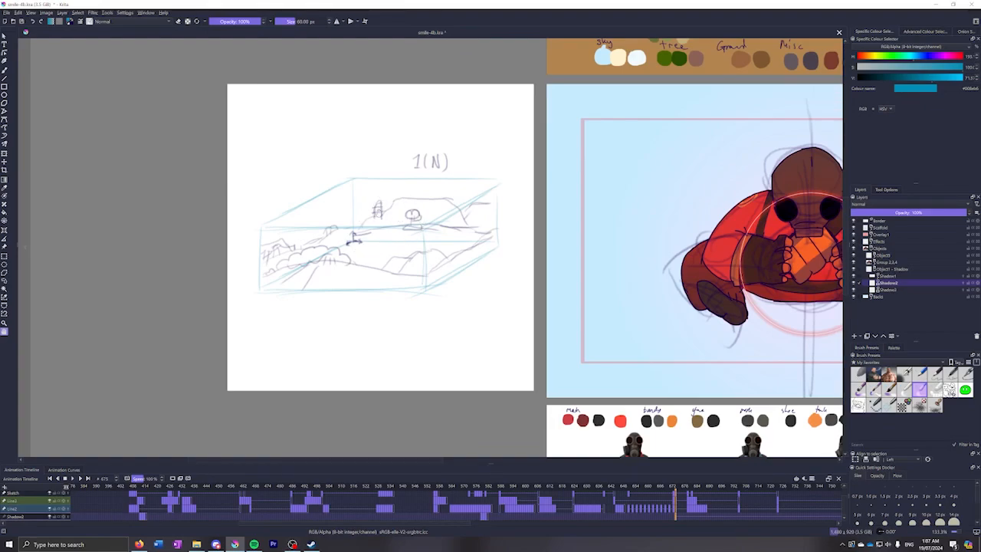
scroll(409, 212, down, 3)
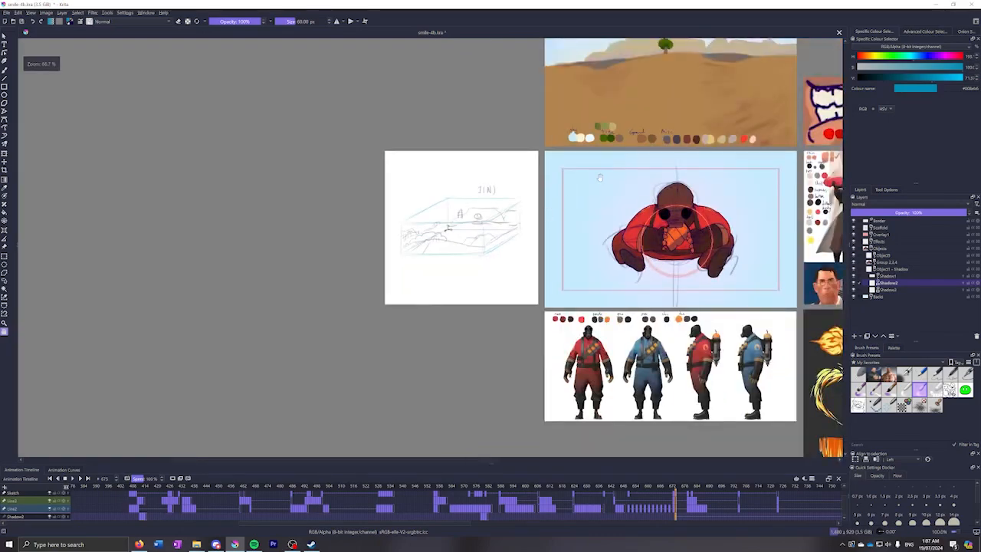
scroll(556, 172, up, 6)
scroll(442, 368, down, 5)
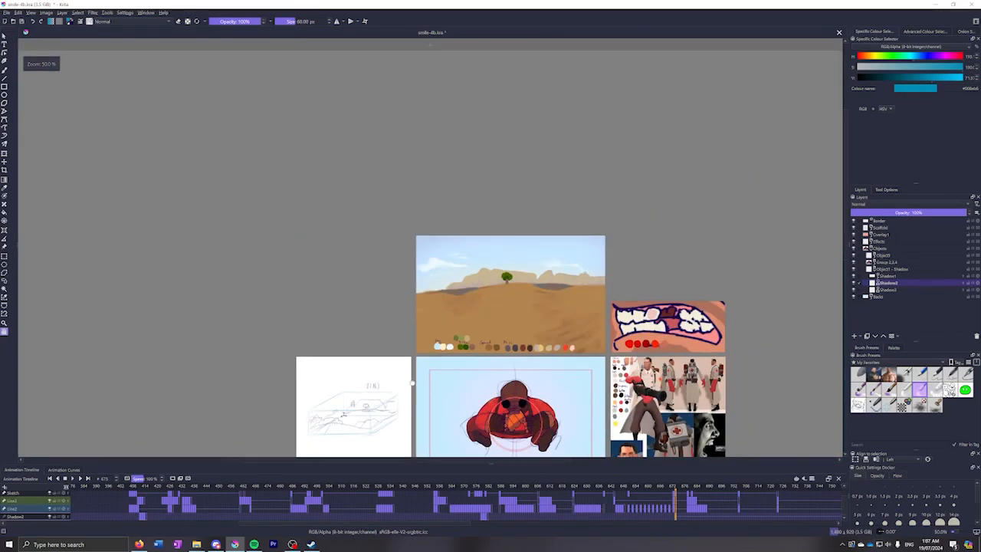
drag(384, 376, 425, 233)
scroll(421, 264, up, 3)
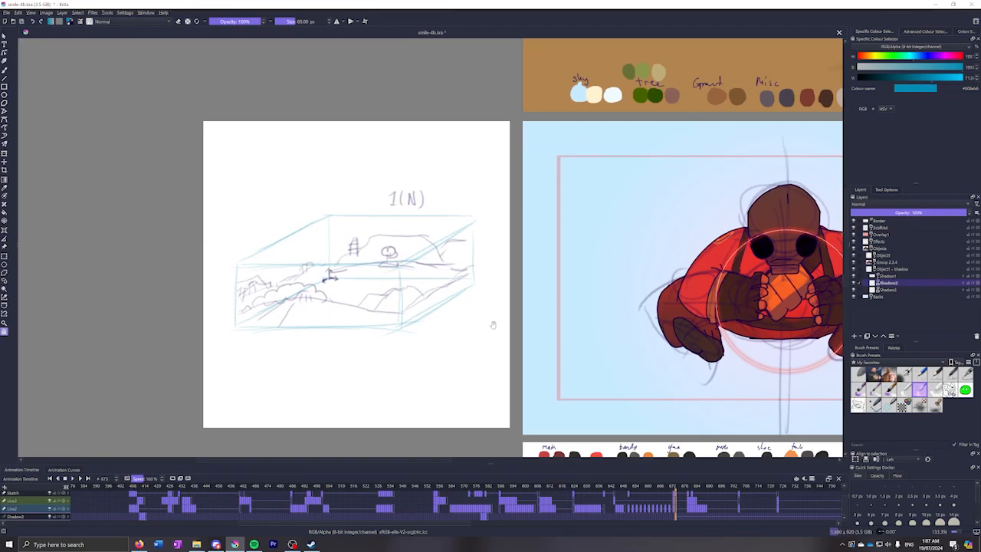
drag(493, 325, 427, 290)
Look over the desert background painting and its sky, tree, ground and misc colour swatches
drag(390, 251, 316, 404)
key(minus)
drag(556, 199, 448, 286)
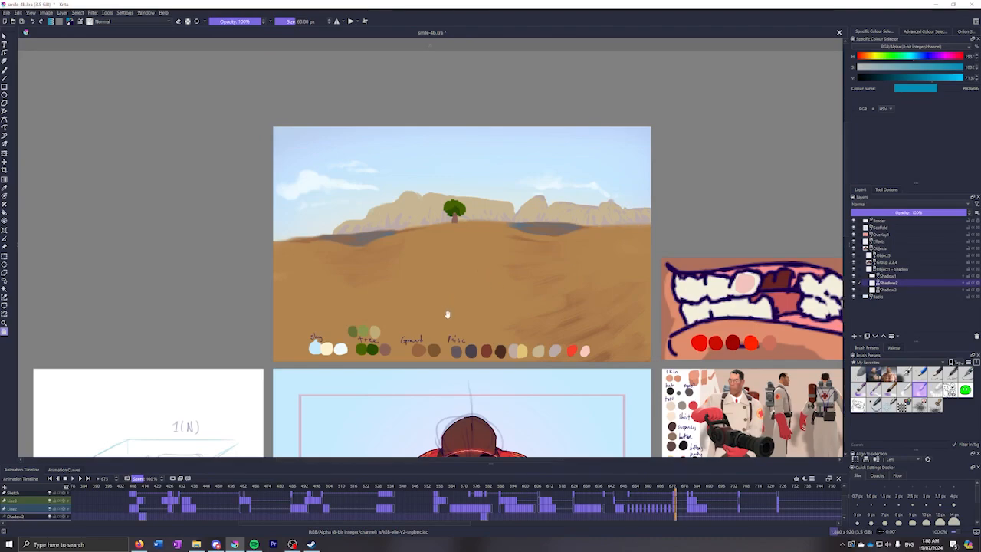
drag(497, 242, 513, 285)
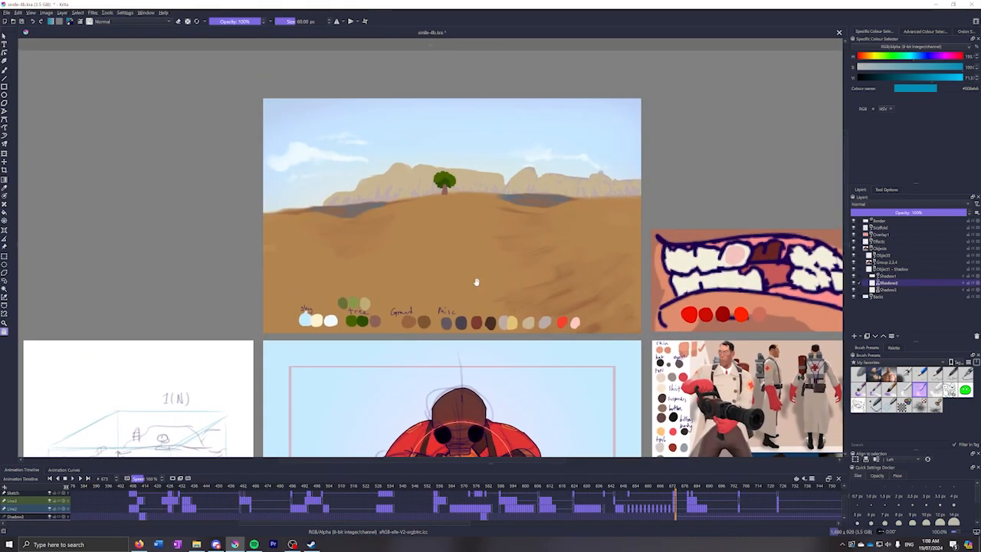
drag(246, 335, 376, 88)
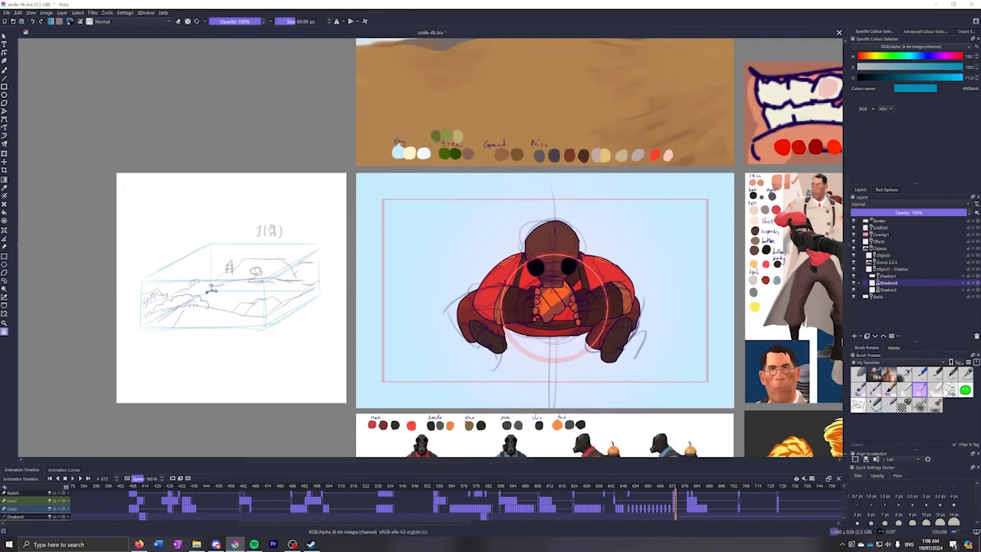
Inspect the close-up mouth and teeth reference with its red colour swatches
drag(428, 212, 45, 346)
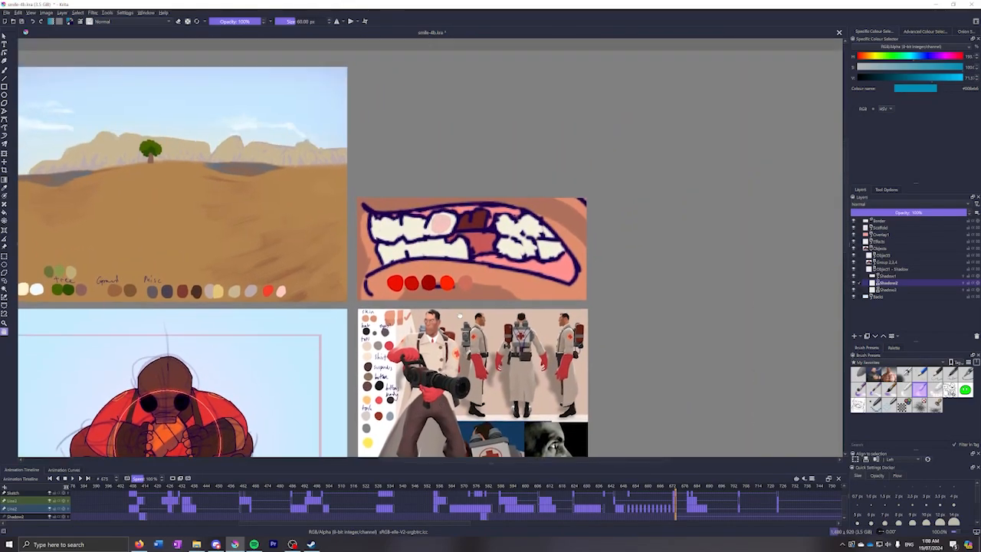
scroll(483, 225, up, 2)
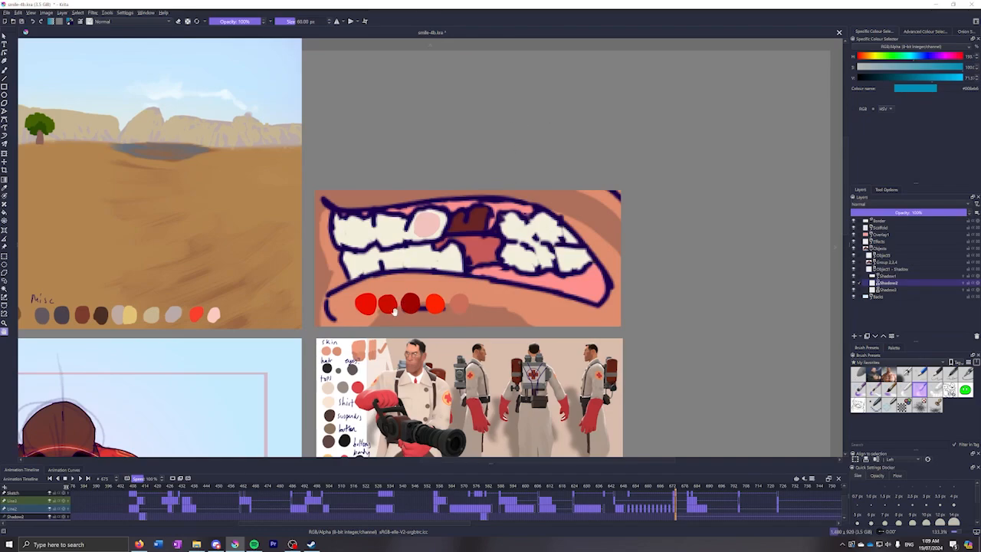
scroll(475, 253, down, 2)
Examine the fire effects reference sheet, including a close view of the fireball, flame twist and fire ring
drag(254, 337, 284, 92)
scroll(557, 308, up, 1)
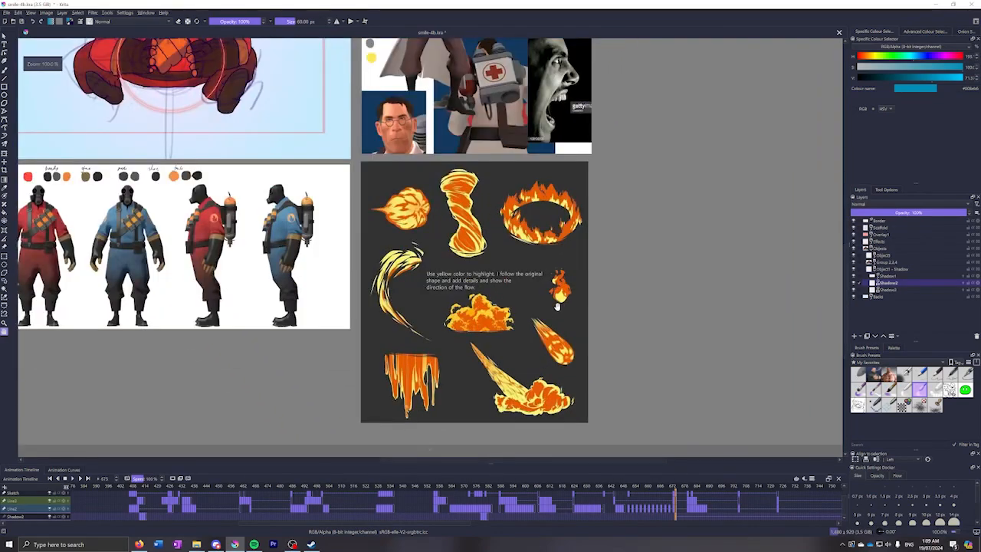
drag(506, 319, 458, 259)
scroll(464, 239, up, 2)
drag(392, 173, 440, 346)
scroll(371, 250, up, 2)
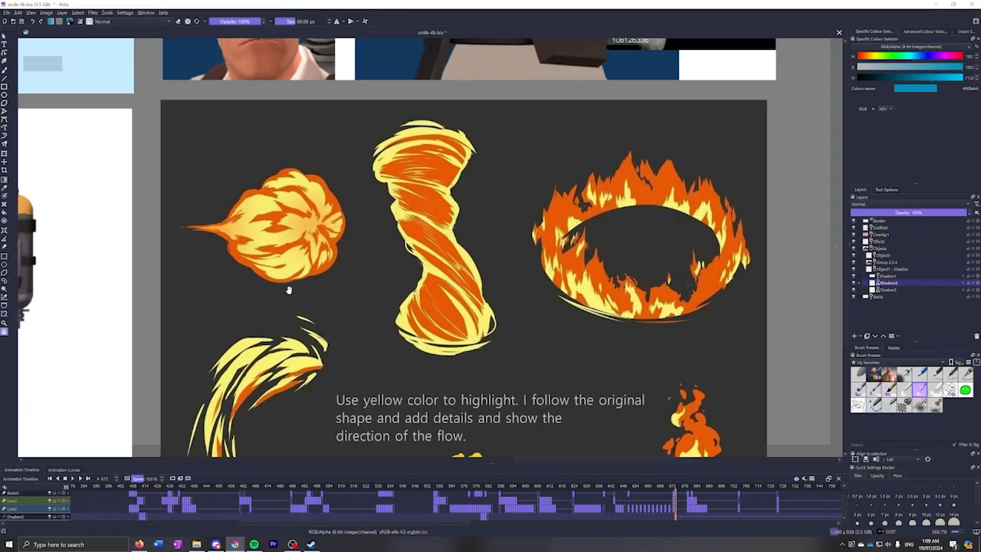
scroll(310, 284, down, 2)
scroll(308, 284, down, 3)
drag(326, 320, 335, 223)
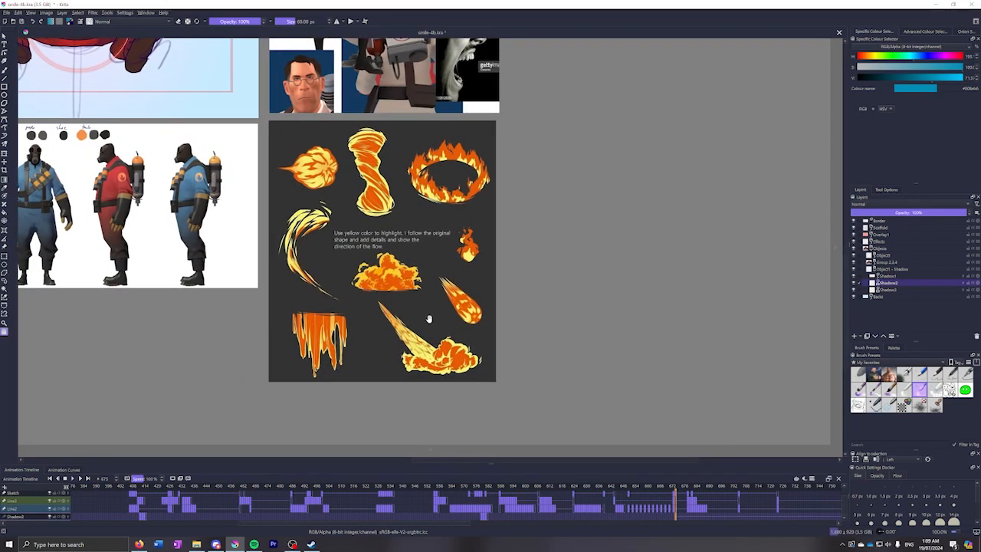
scroll(429, 319, up, 1)
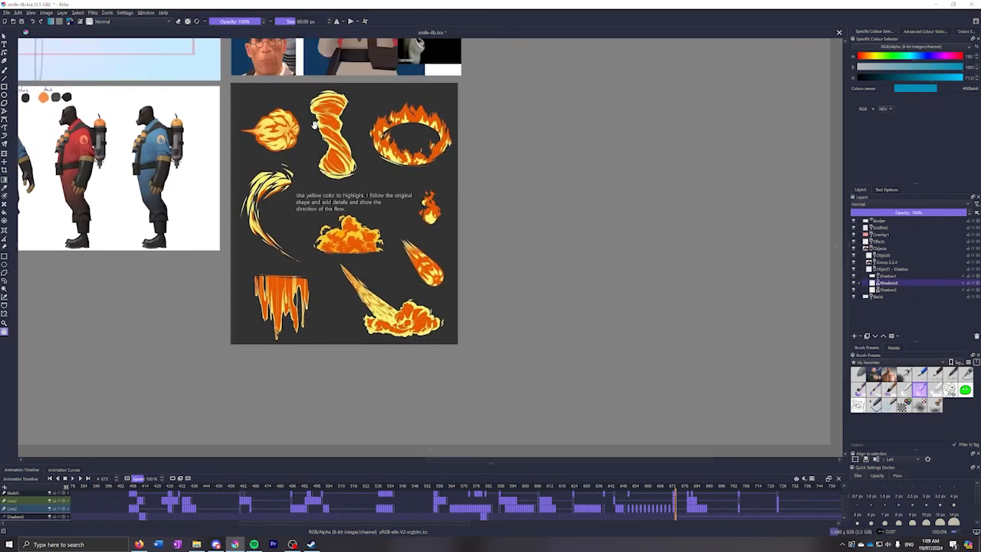
Compare the character in the animation frame with the red and blue gas-mask character reference sheet below it
drag(342, 130, 587, 412)
drag(349, 253, 475, 285)
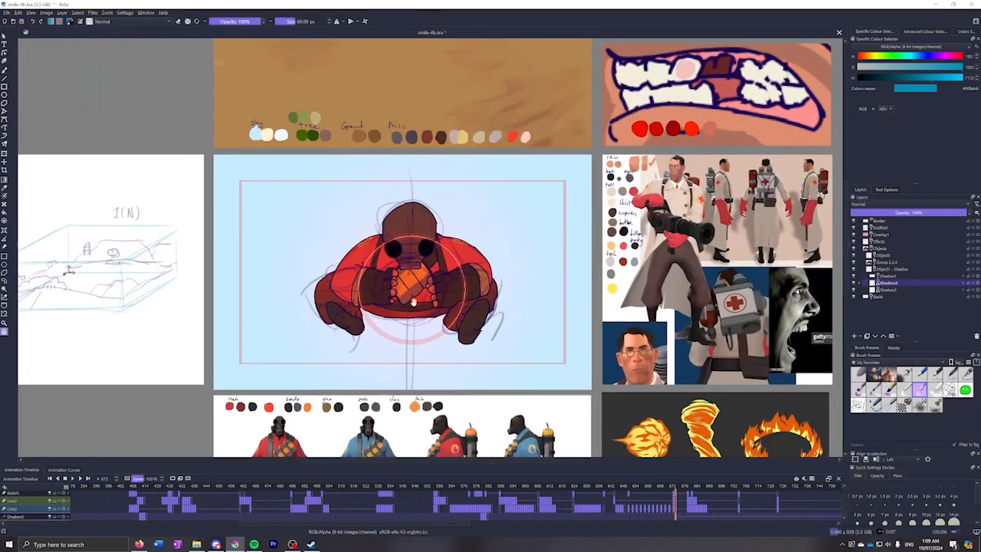
drag(545, 344, 447, 203)
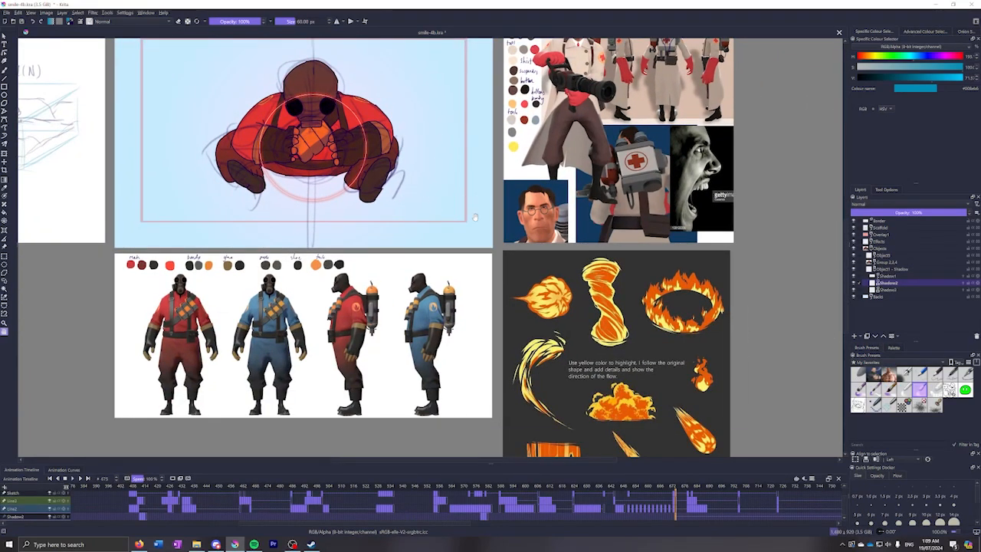
drag(465, 200, 504, 344)
drag(341, 366, 371, 219)
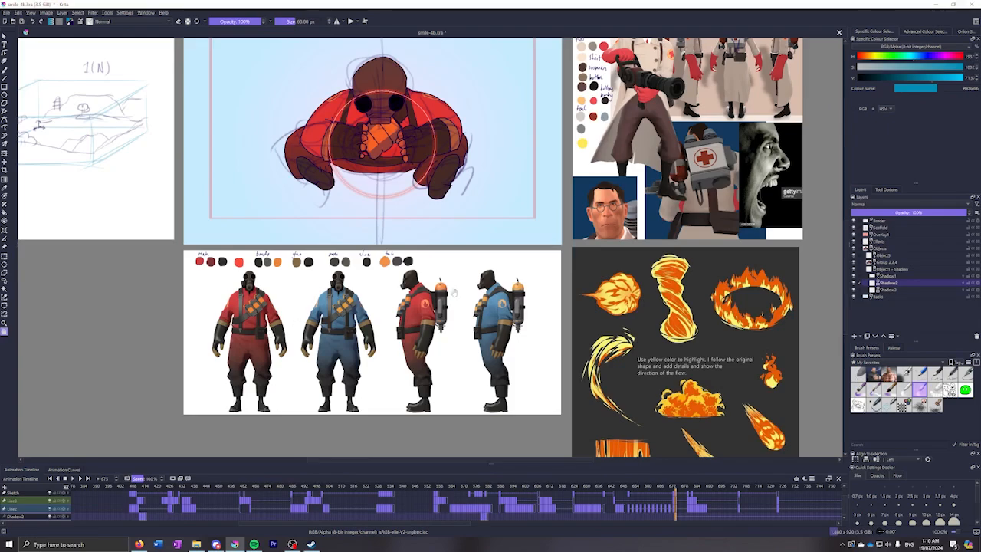
drag(453, 293, 436, 278)
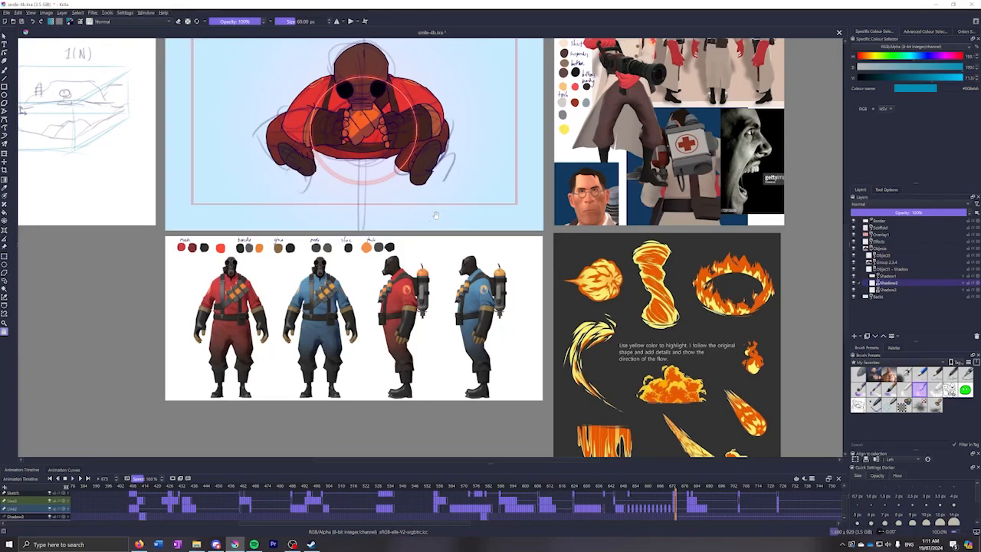
drag(433, 228, 465, 271)
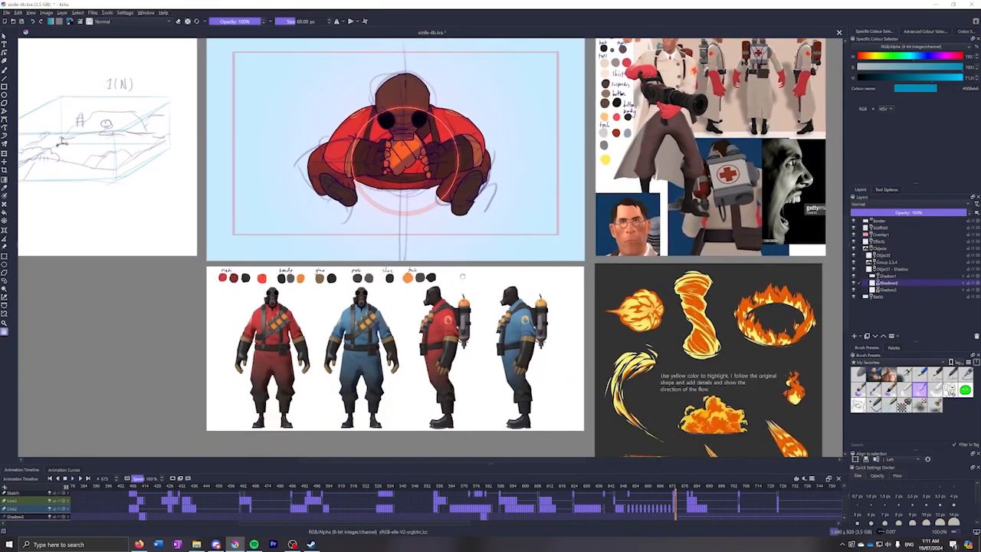
Inspect the gas-mask character's tank, gloves, trousers, boots and chest straps up close on the reference sheet
scroll(465, 337, up, 6)
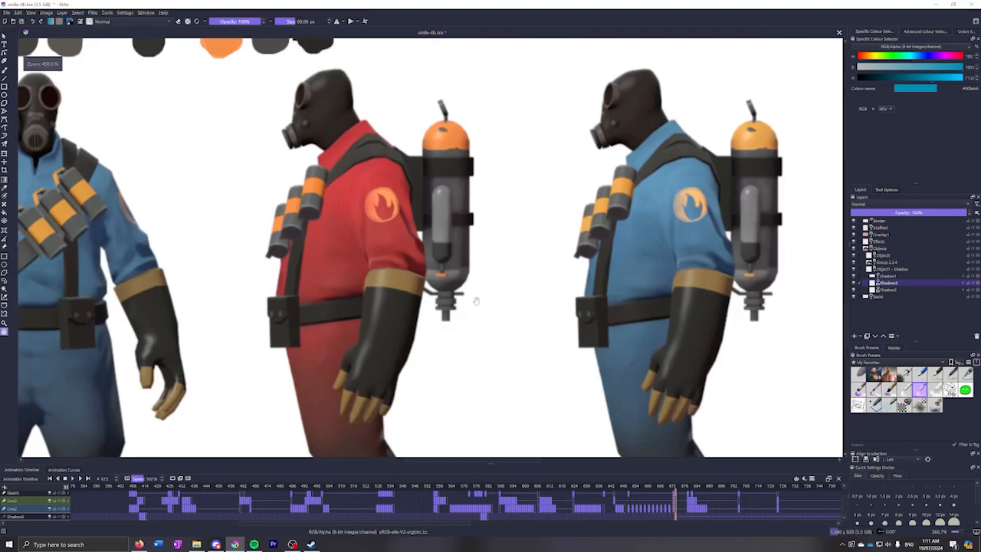
drag(448, 295, 514, 150)
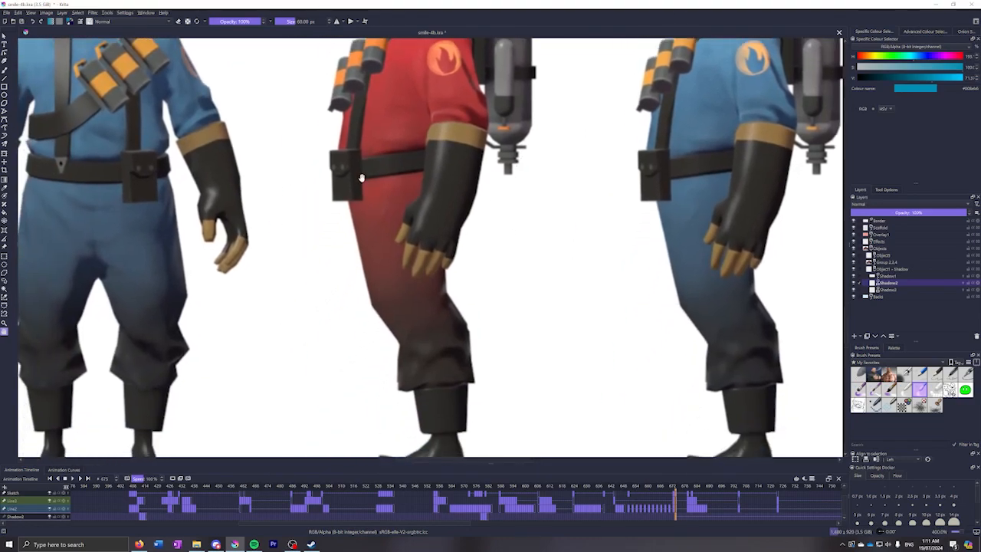
scroll(429, 218, down, 3)
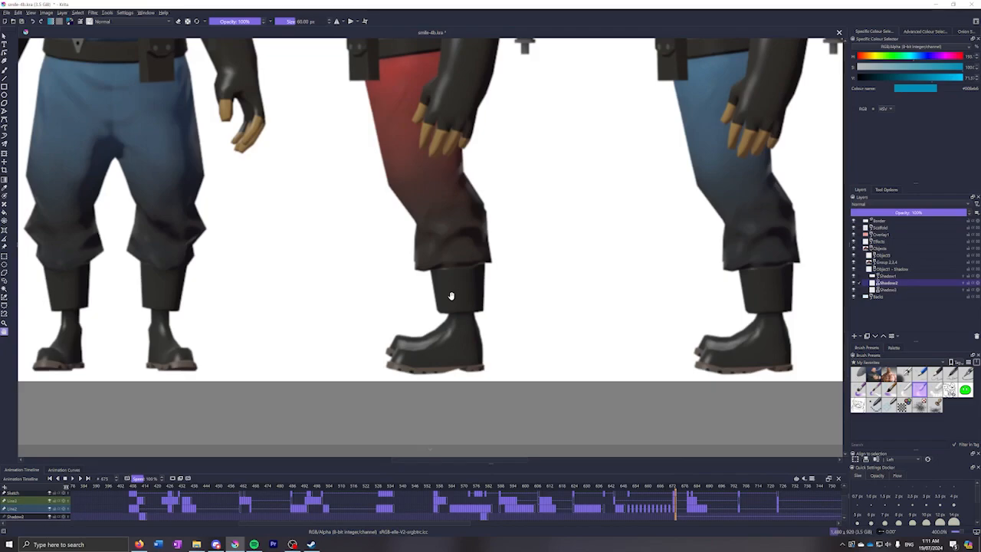
scroll(473, 223, up, 2)
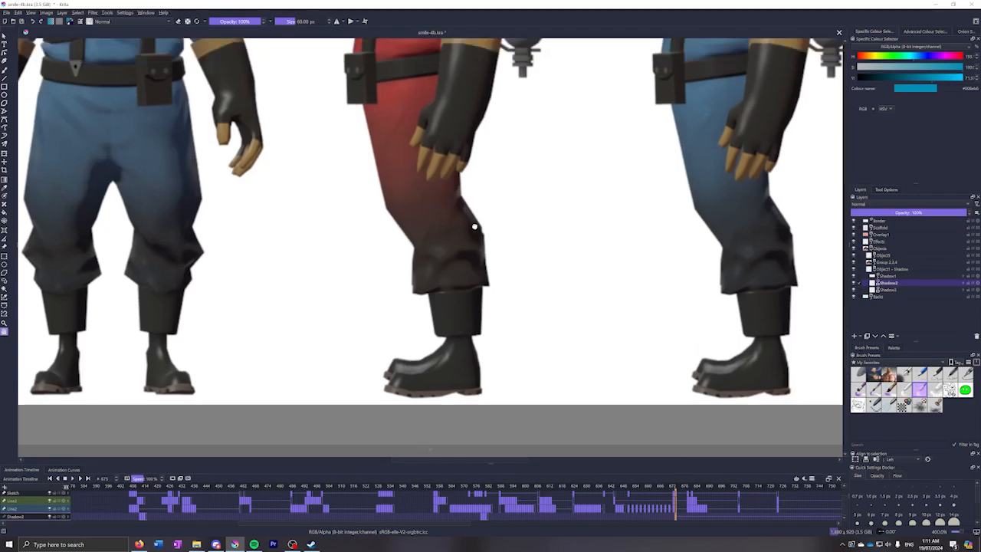
scroll(474, 224, up, 7)
scroll(383, 261, left, 5)
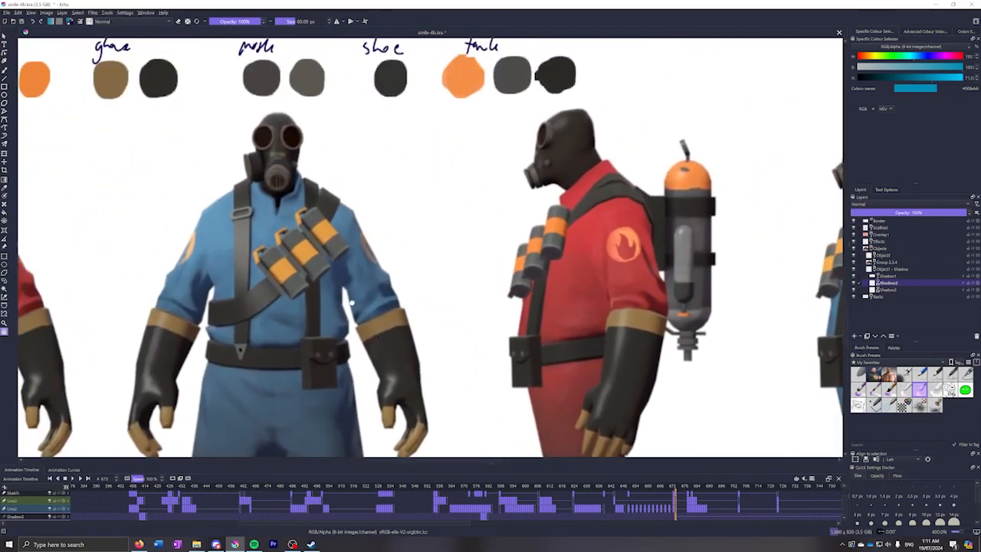
scroll(283, 299, down, 2)
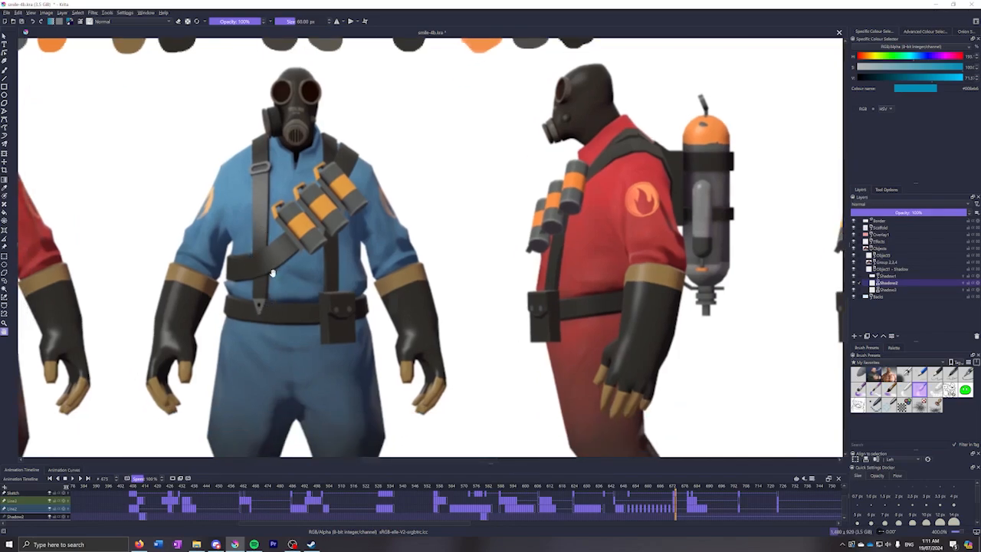
scroll(442, 276, down, 5)
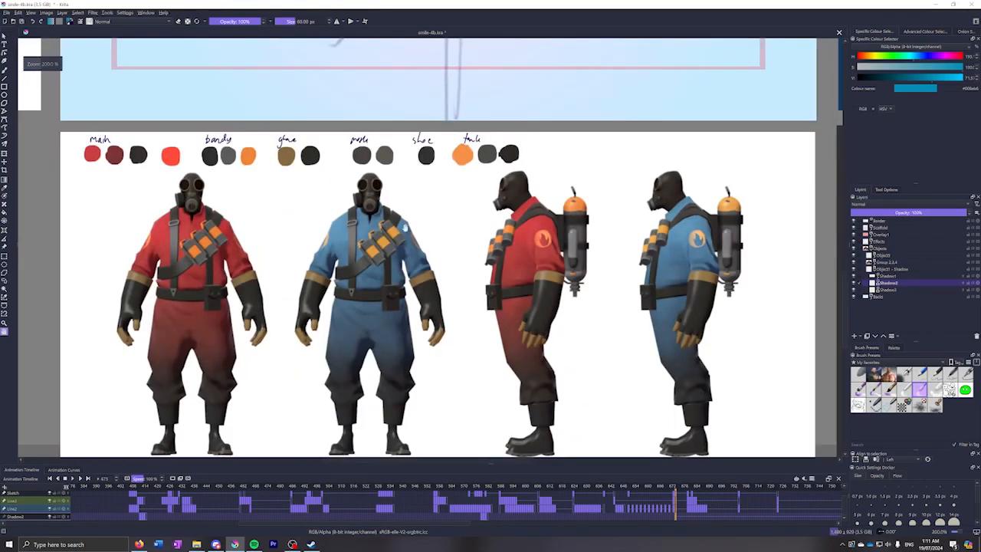
Study the blue character's gas mask up close, including its lenses and side filter
scroll(372, 197, up, 8)
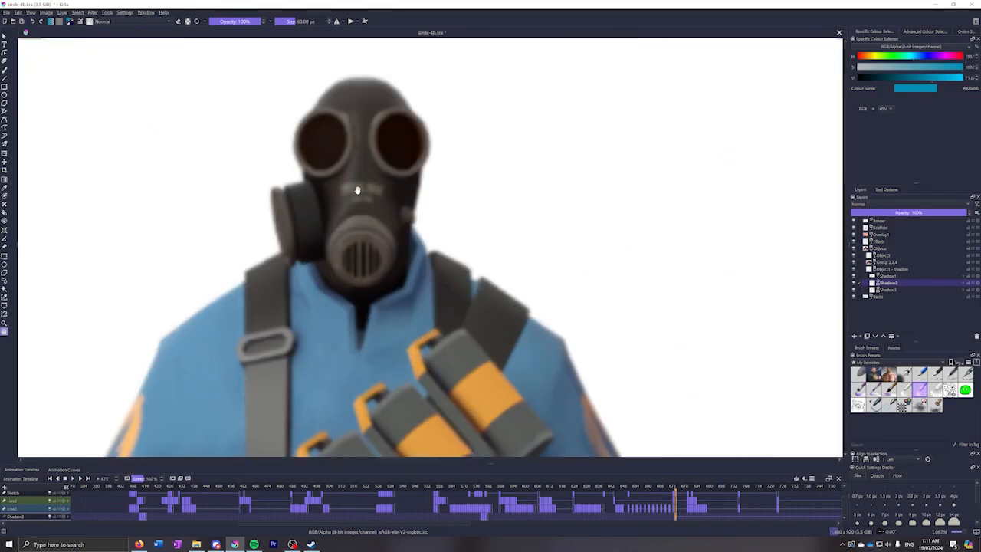
scroll(429, 260, down, 4)
scroll(400, 248, up, 6)
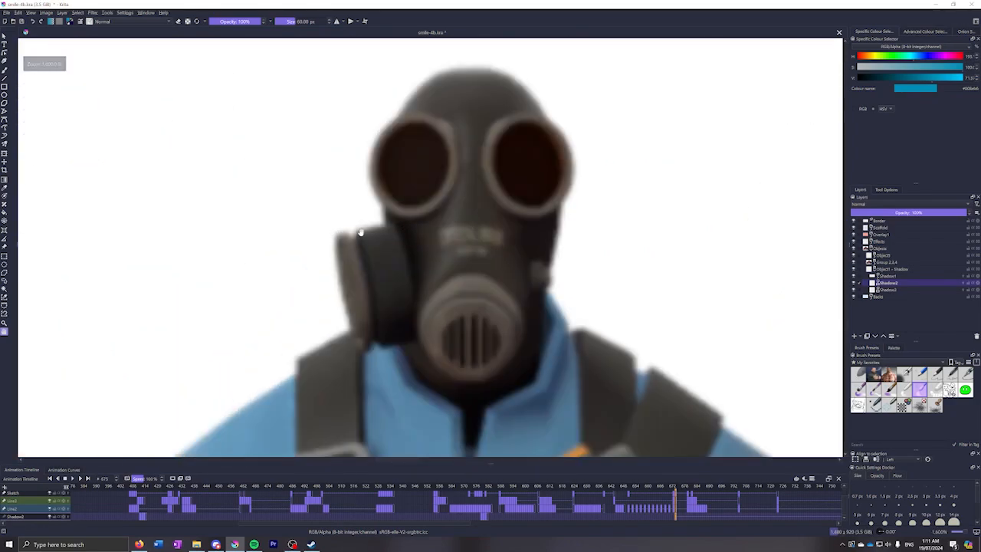
scroll(565, 255, down, 6)
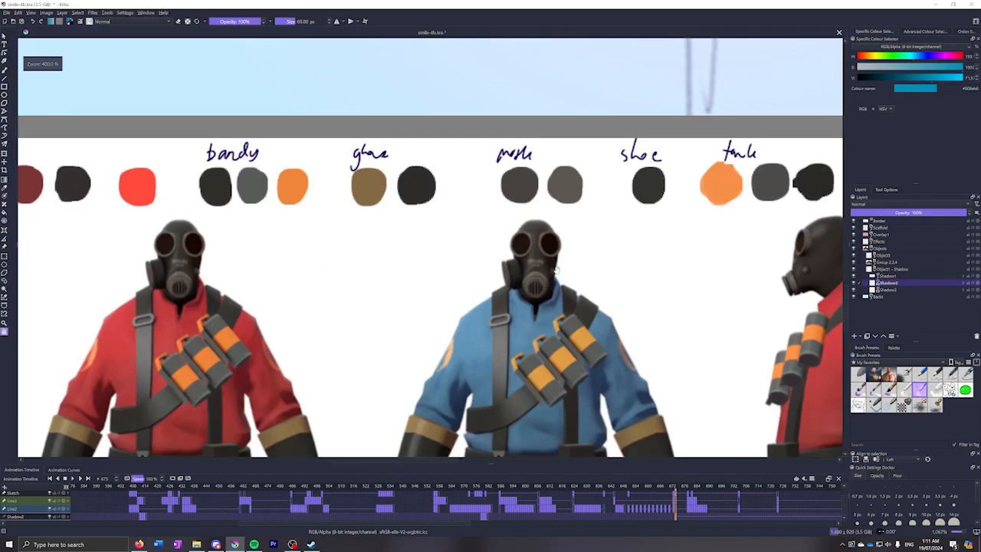
scroll(383, 353, up, 2)
Examine the medic reference sheet, including the backpack in the rear view and the surrounding colour swatches
scroll(383, 353, down, 3)
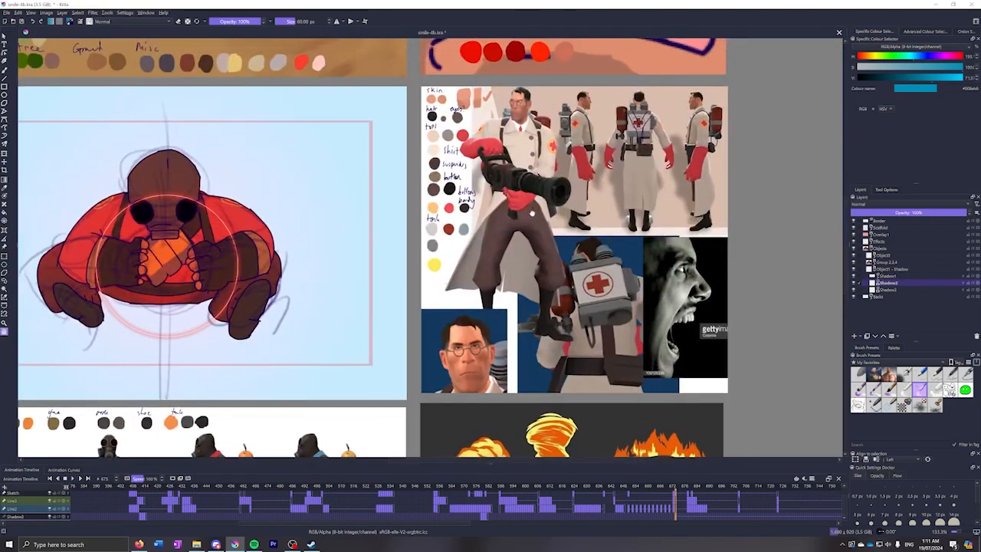
scroll(521, 200, up, 3)
scroll(521, 201, up, 4)
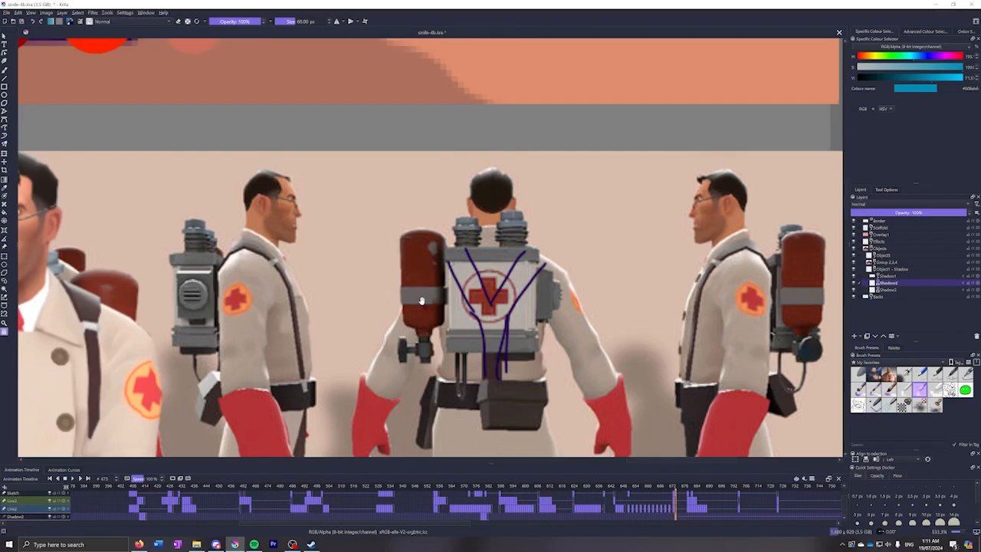
scroll(433, 318, down, 4)
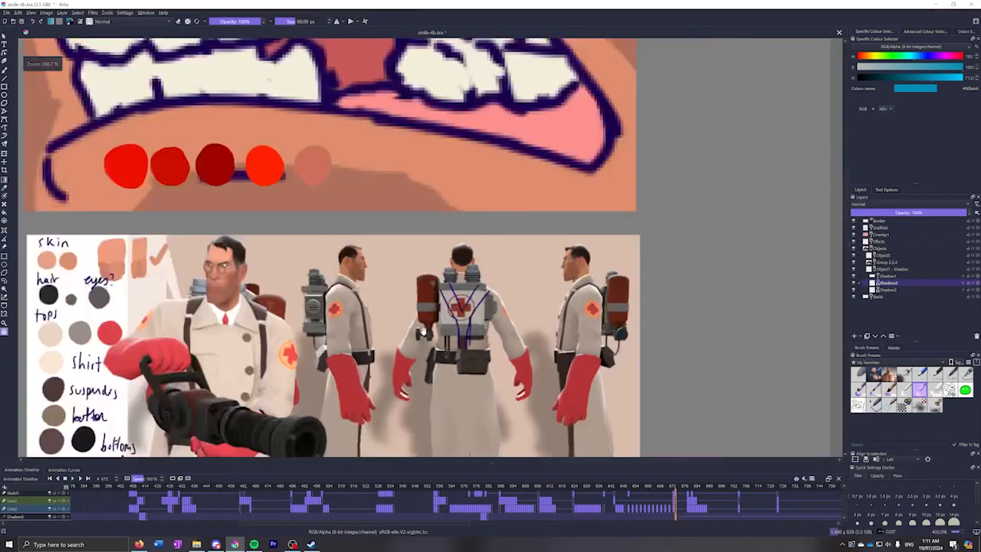
scroll(473, 269, up, 2)
scroll(456, 272, down, 2)
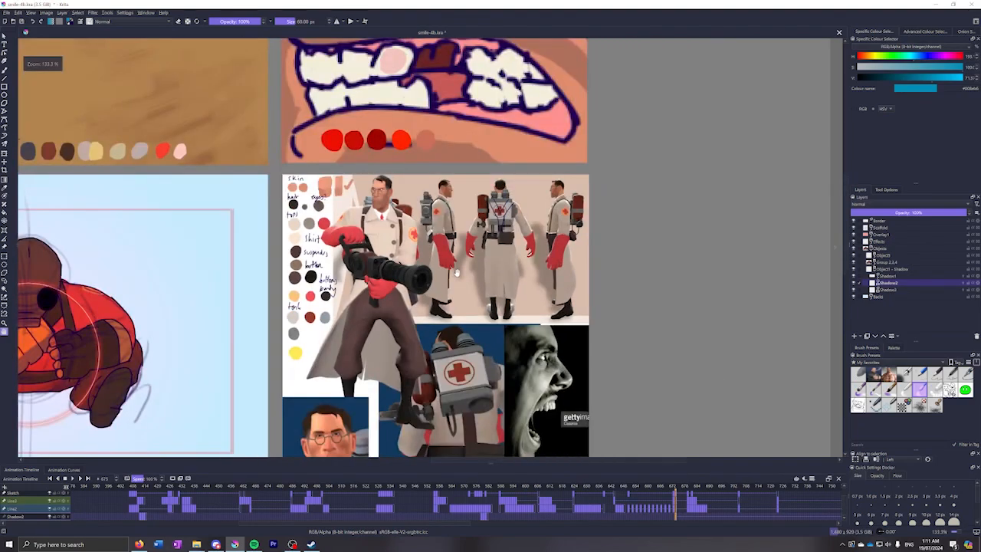
scroll(387, 337, down, 2)
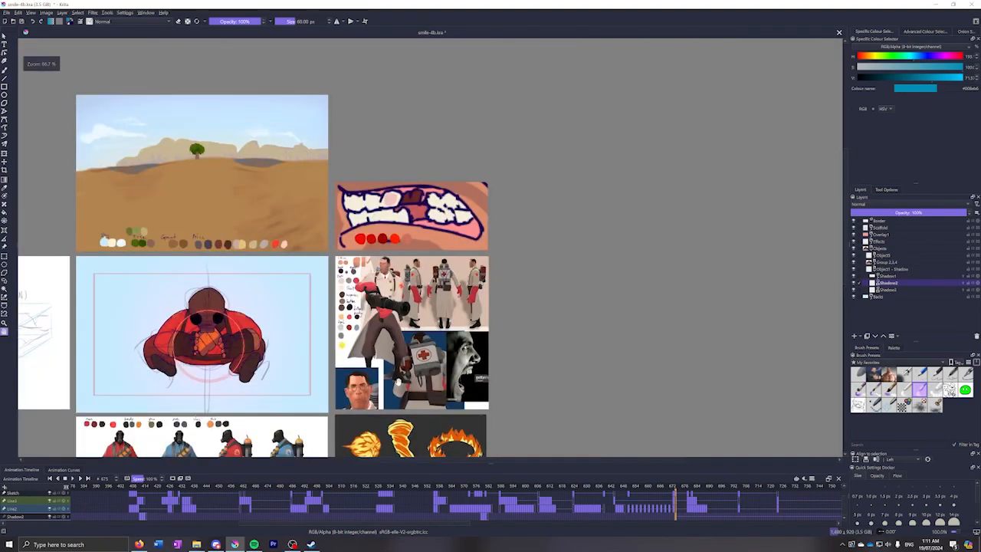
Inspect the medic reference sheet up close, and view medic reference.png on its own in the image viewer
drag(387, 337, 421, 228)
scroll(438, 230, up, 2)
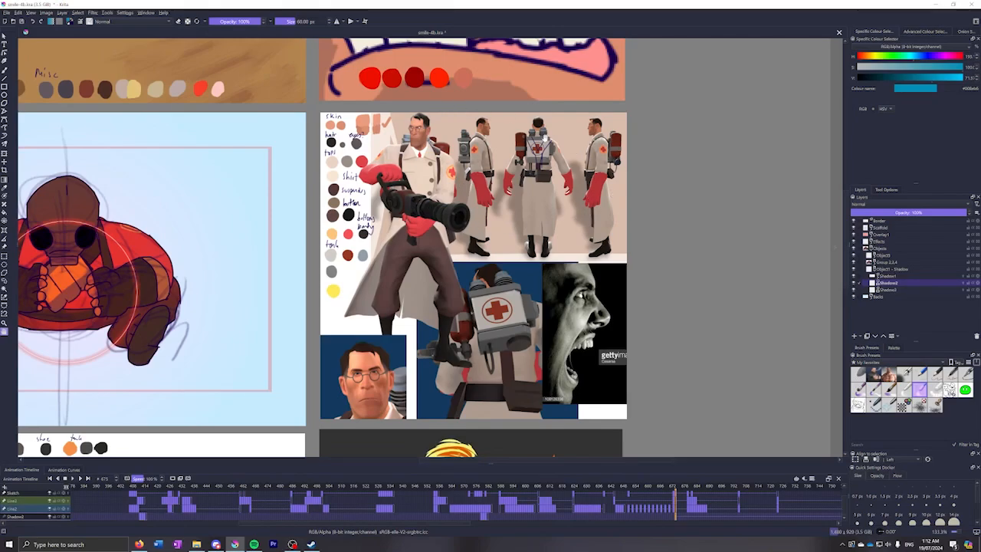
click(83, 543)
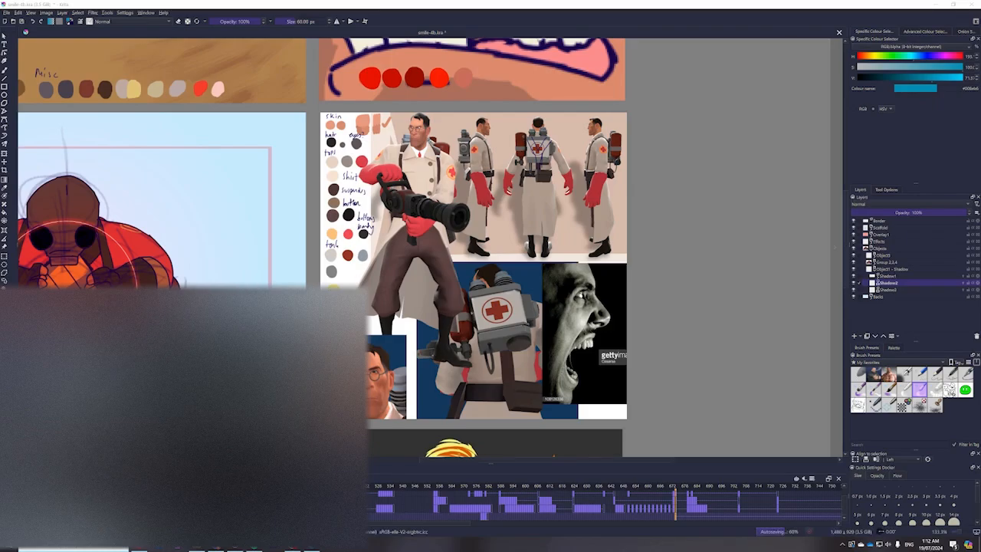
key(Return)
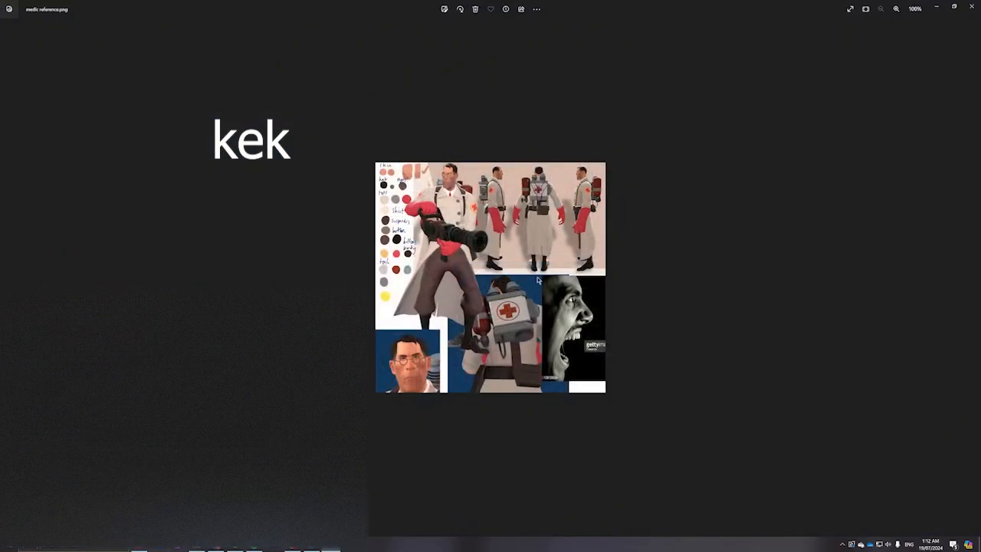
click(971, 7)
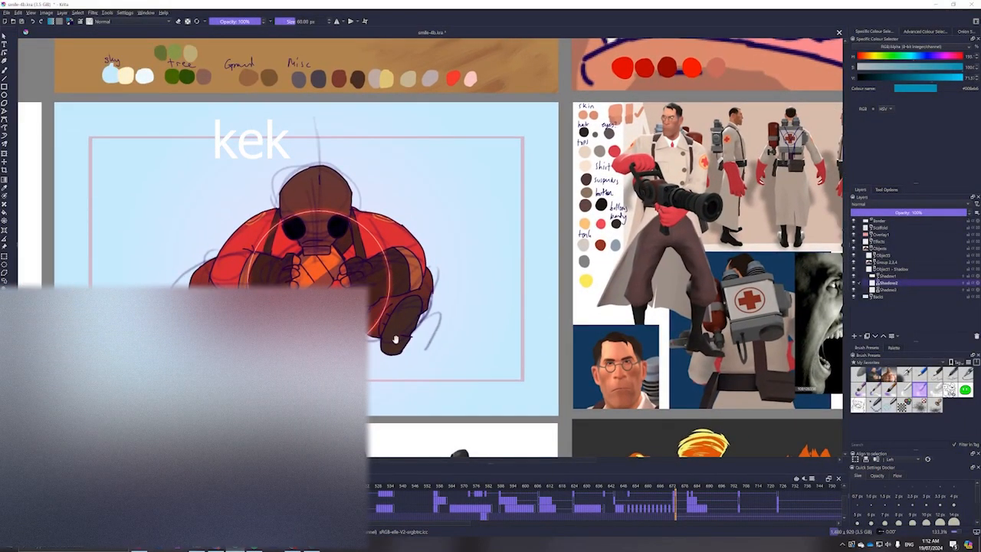
Look over the layout sketch, background and reference sheets around the frame, and check the Smile HD folder
scroll(285, 215, down, 3)
drag(285, 215, 387, 255)
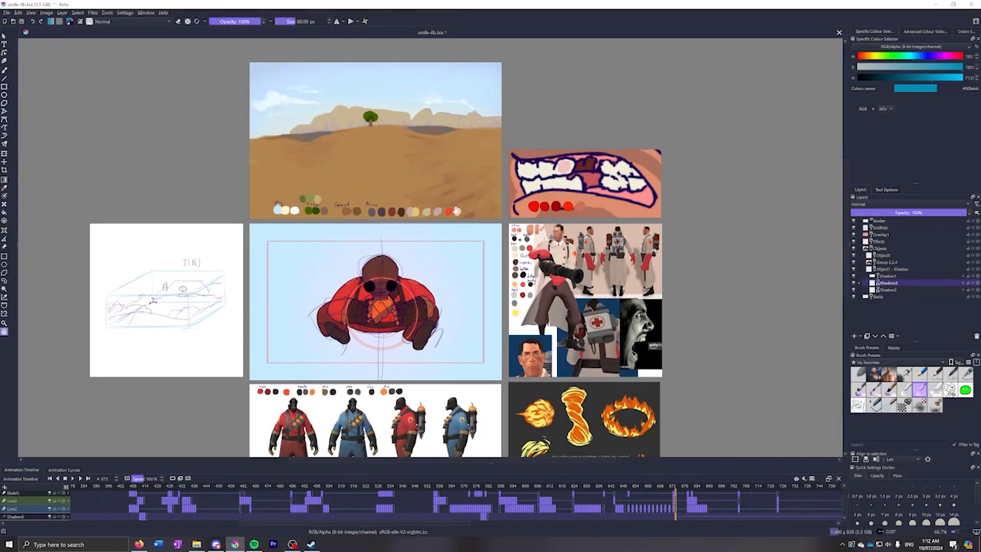
scroll(389, 351, down, 2)
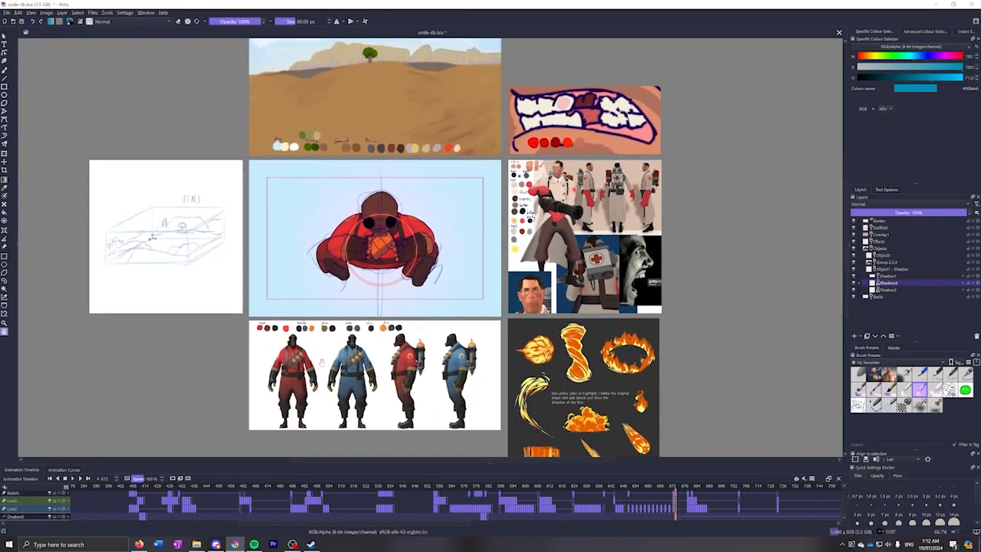
click(197, 544)
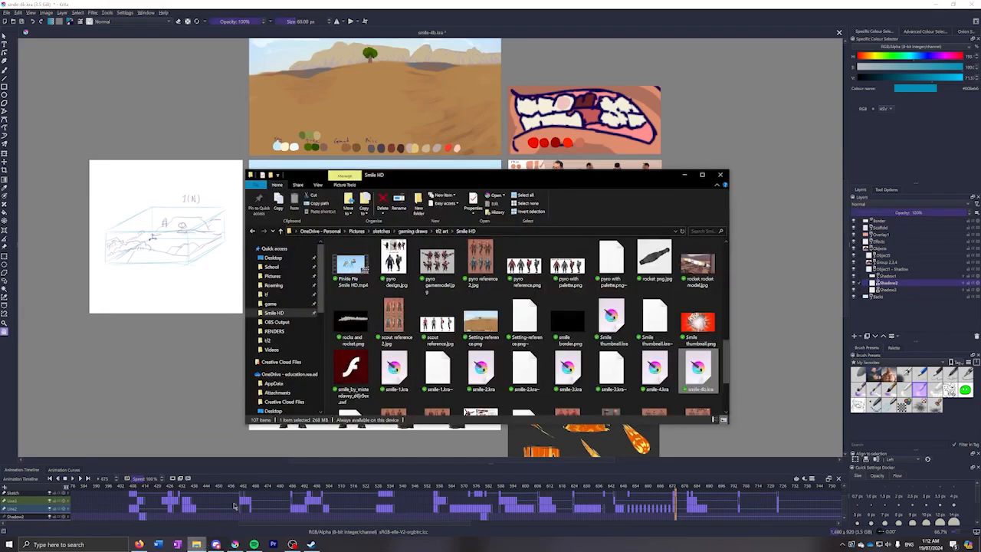
click(770, 38)
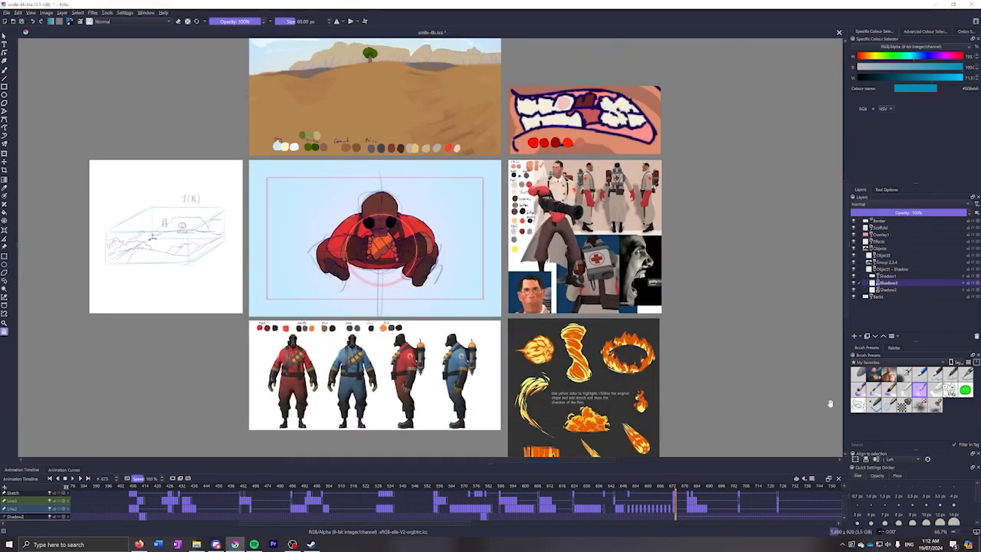
Close smile-4b.kra without saving and open smile-1.kra from the Smile HD folder
click(839, 33)
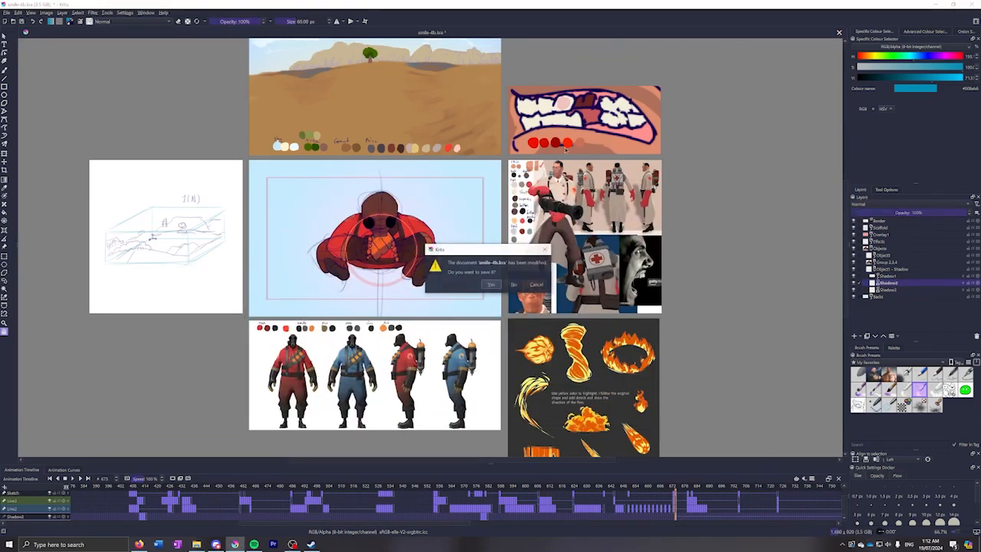
click(514, 285)
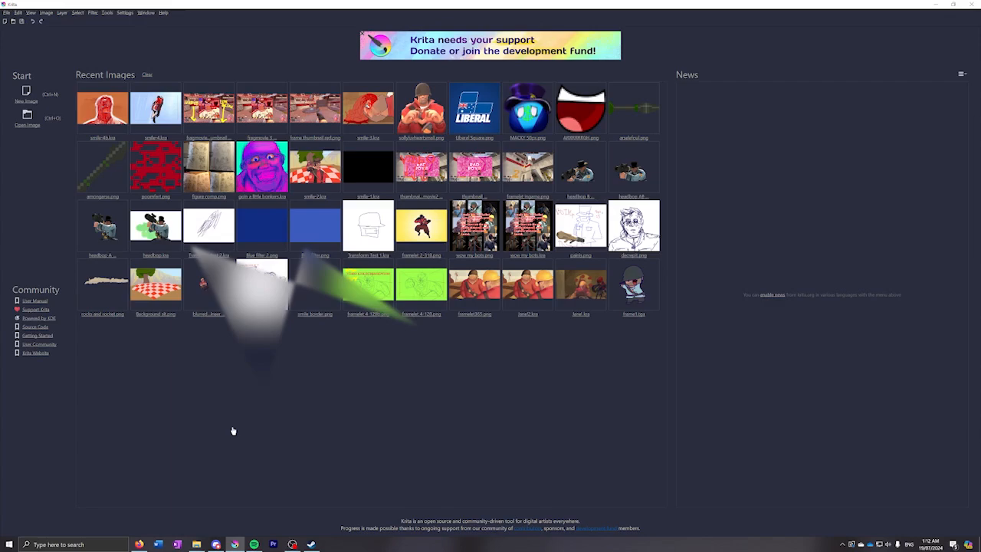
click(196, 544)
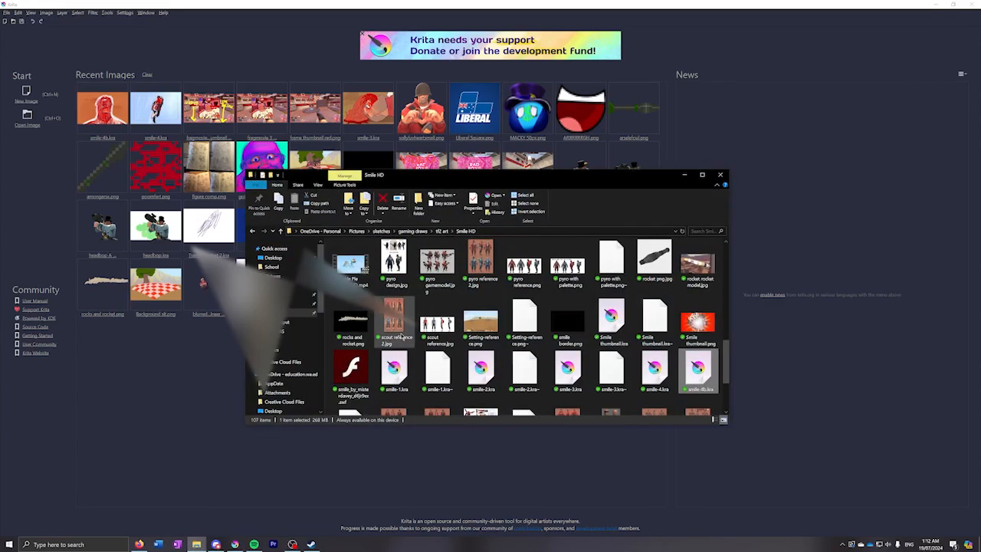
scroll(525, 368, down, 1)
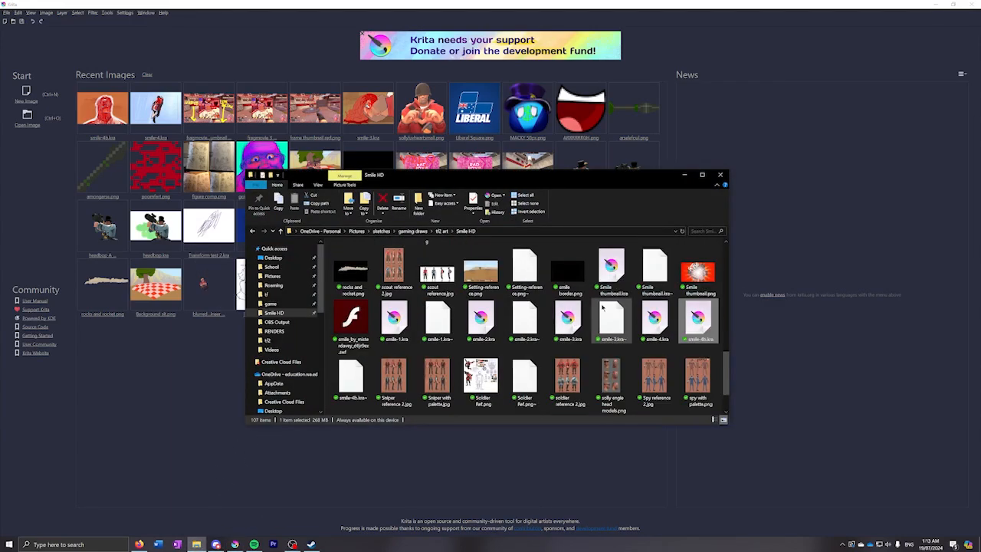
click(399, 324)
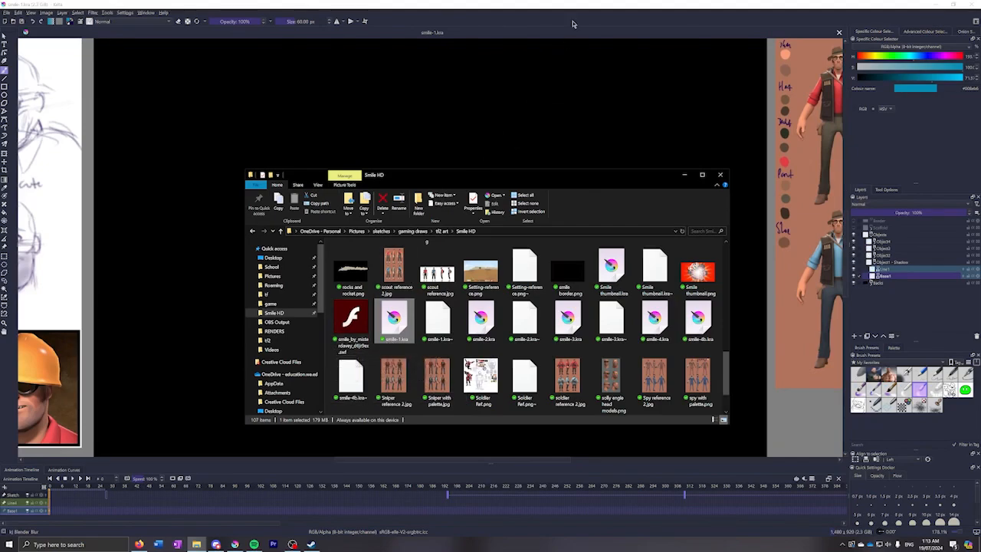
click(572, 23)
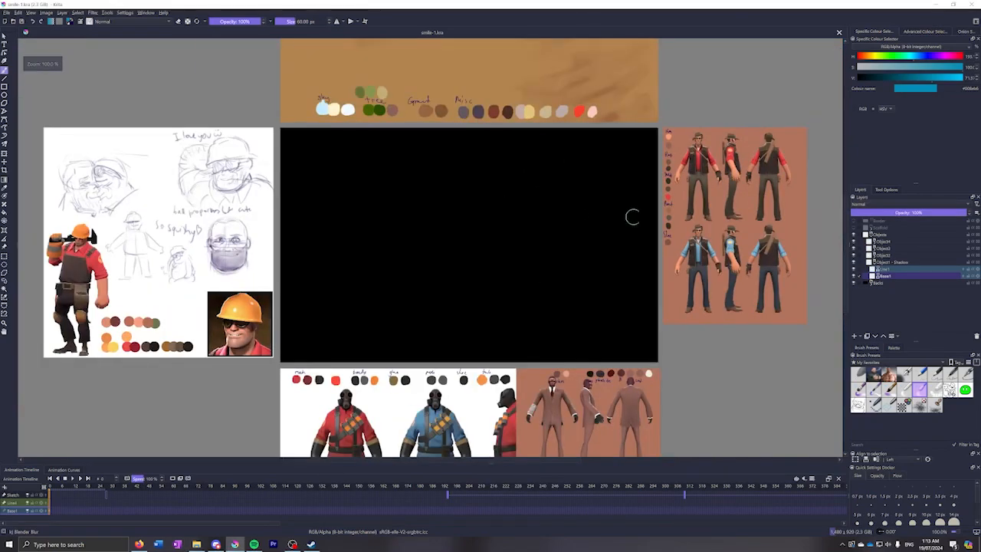
Examine the desert background, engineer sketches, and the gas-mask, spy and sniper reference sheets around the frame in smile-1.kra
click(5, 332)
drag(620, 424, 583, 420)
scroll(515, 412, down, 1)
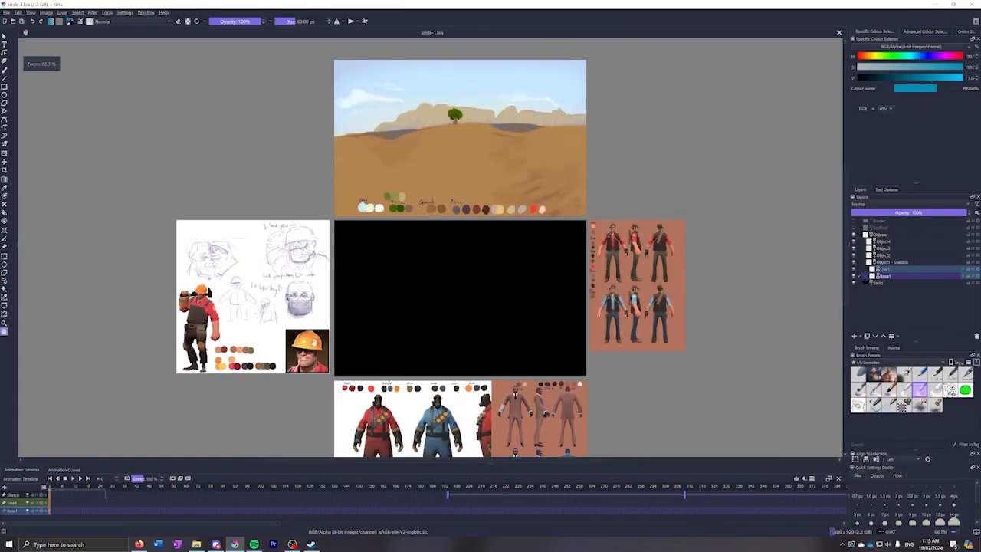
drag(576, 382, 501, 304)
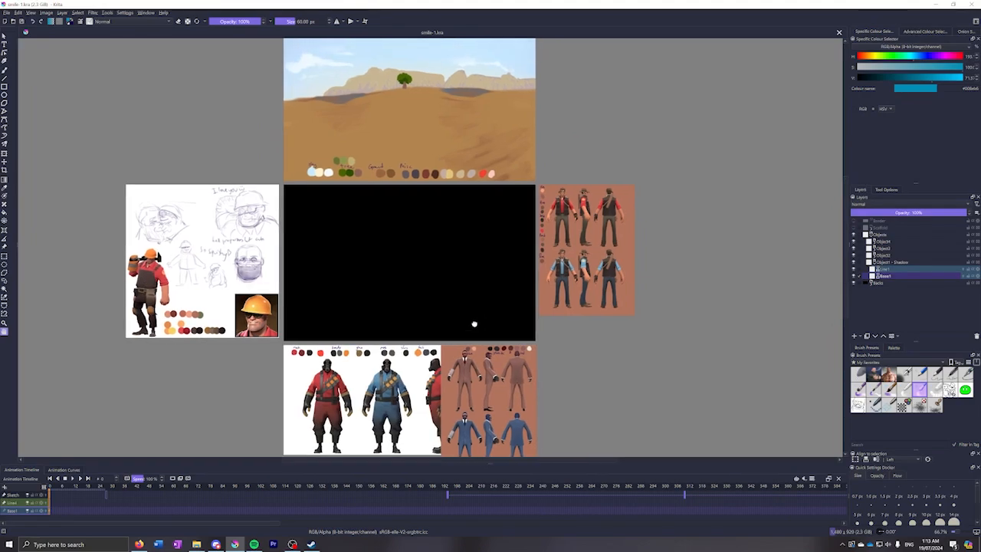
scroll(450, 330, up, 1)
drag(368, 316, 438, 318)
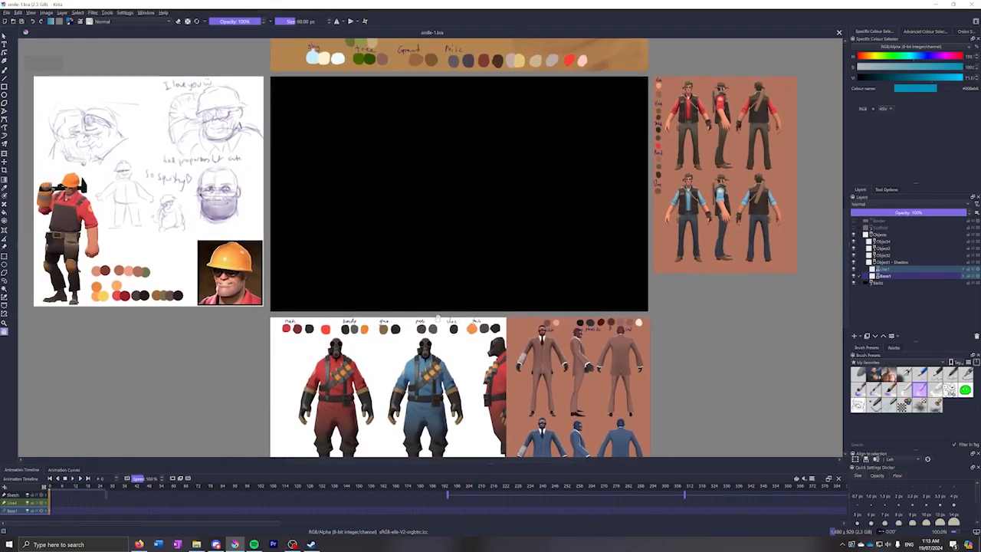
drag(586, 115, 483, 252)
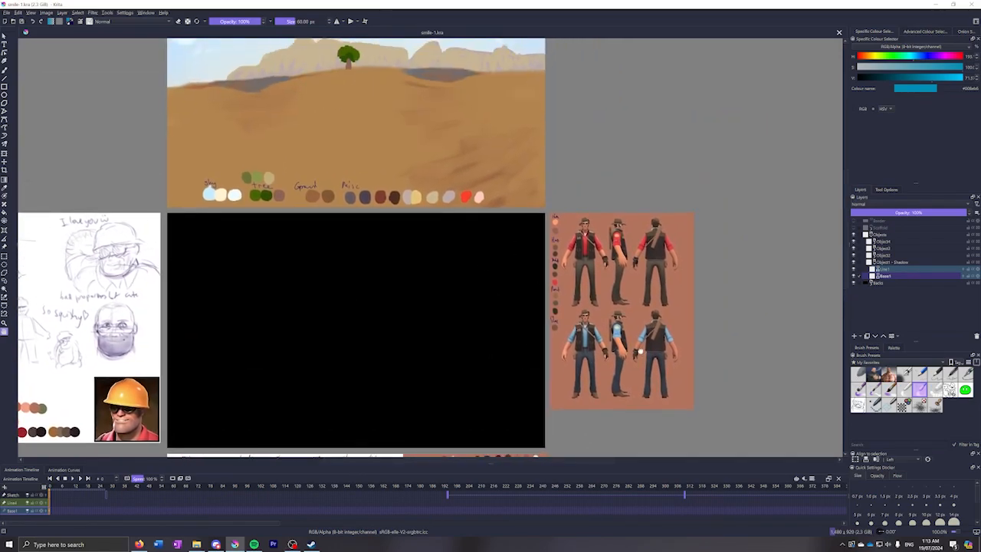
drag(640, 351, 504, 244)
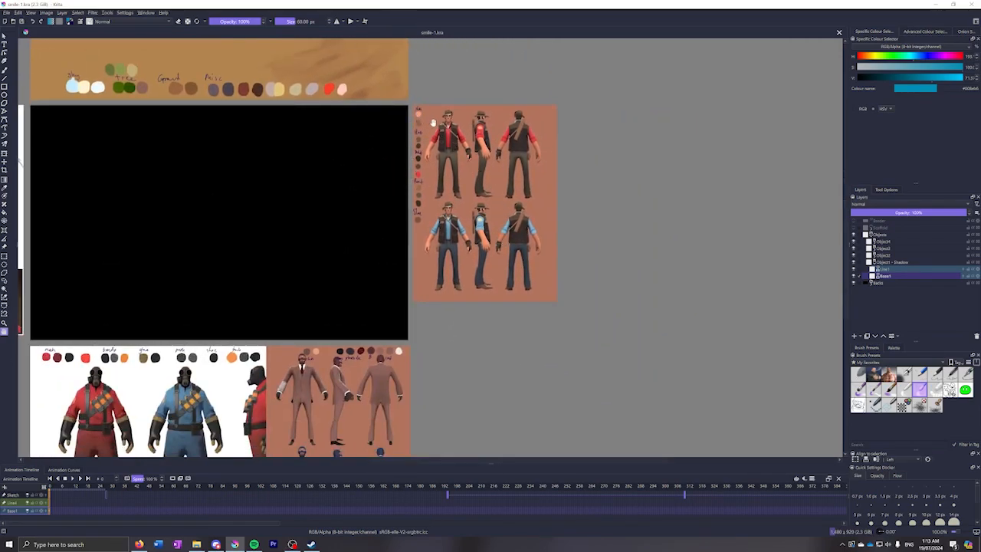
drag(384, 296, 403, 201)
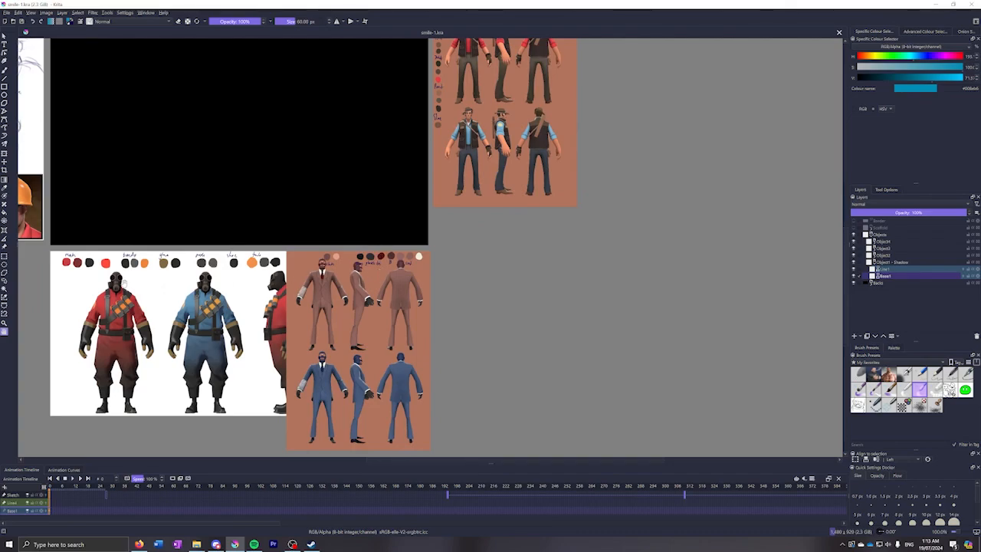
drag(130, 274, 264, 286)
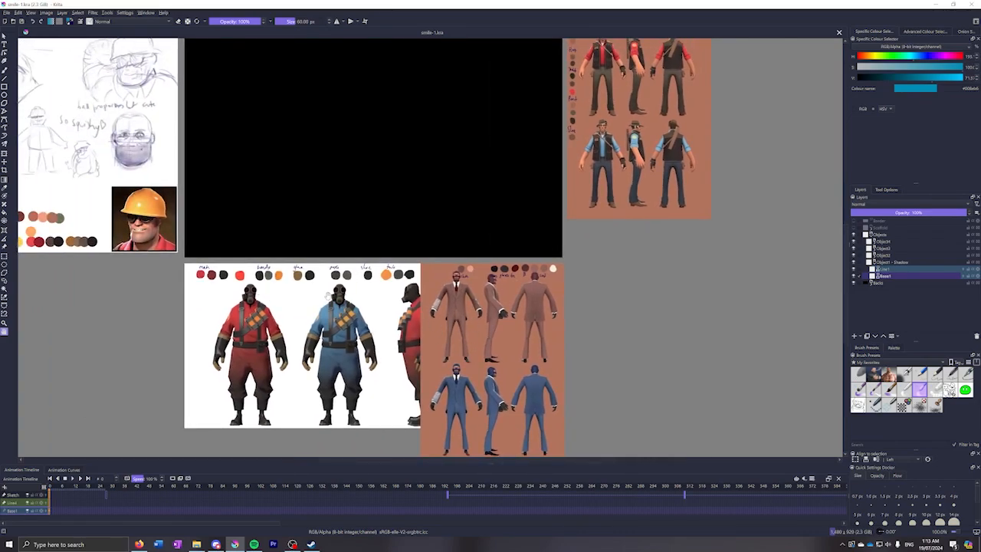
scroll(312, 221, up, 3)
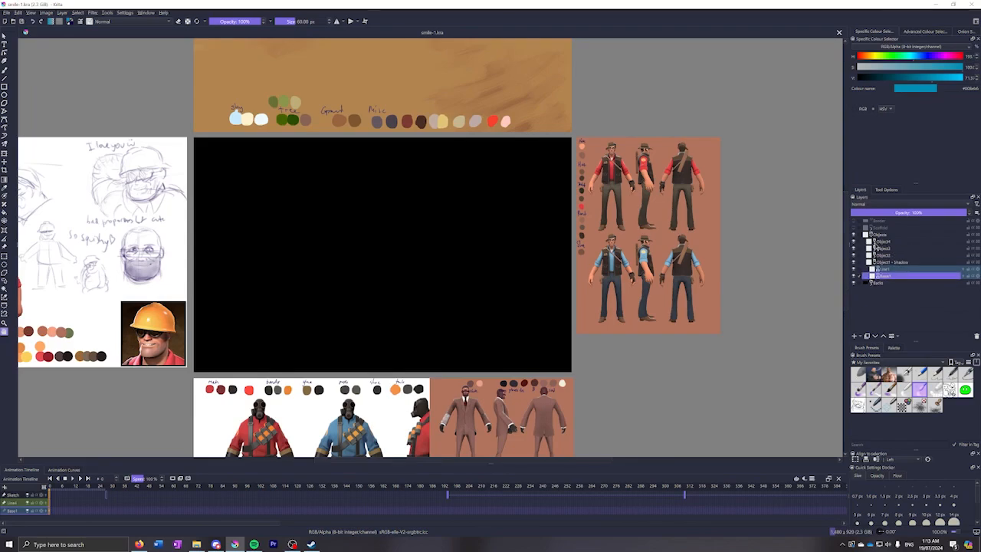
Expand the Object4 group and compare its layers' colour labels with the Fill tool's labelled reference options
click(874, 242)
click(893, 256)
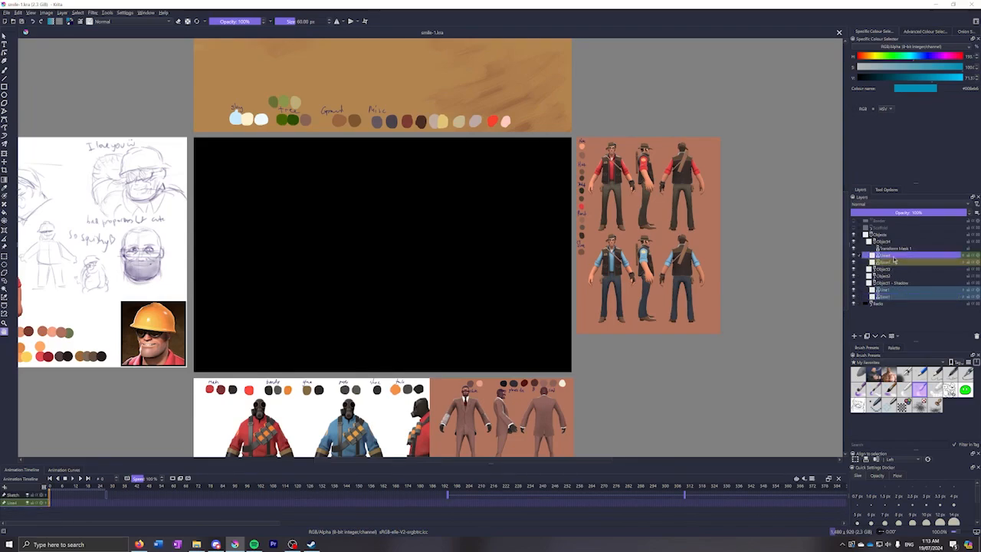
click(893, 192)
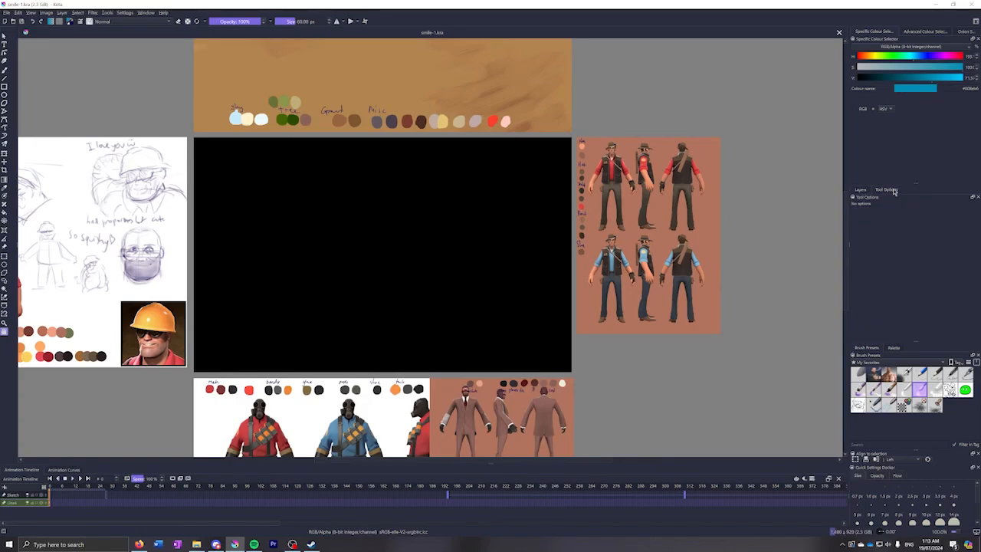
click(862, 190)
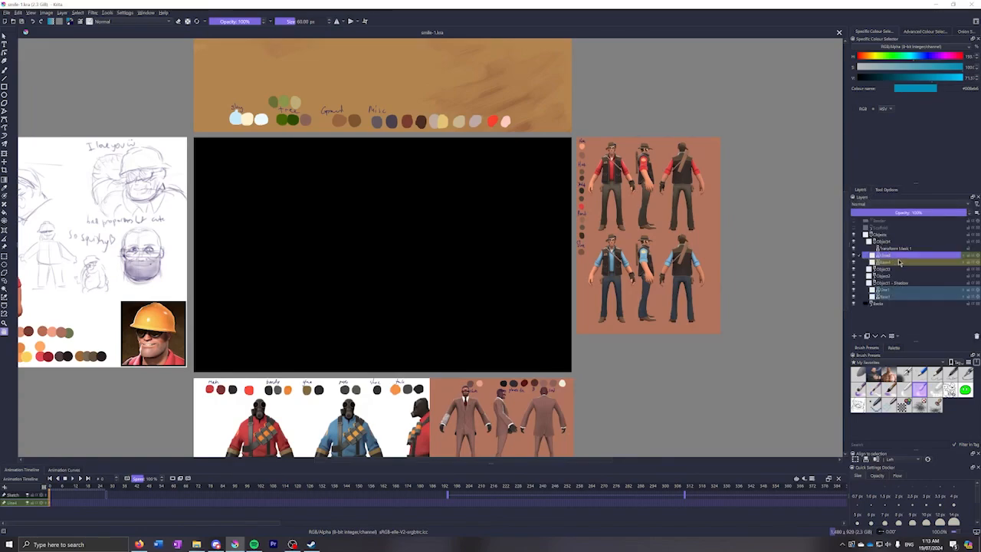
key(f)
click(889, 191)
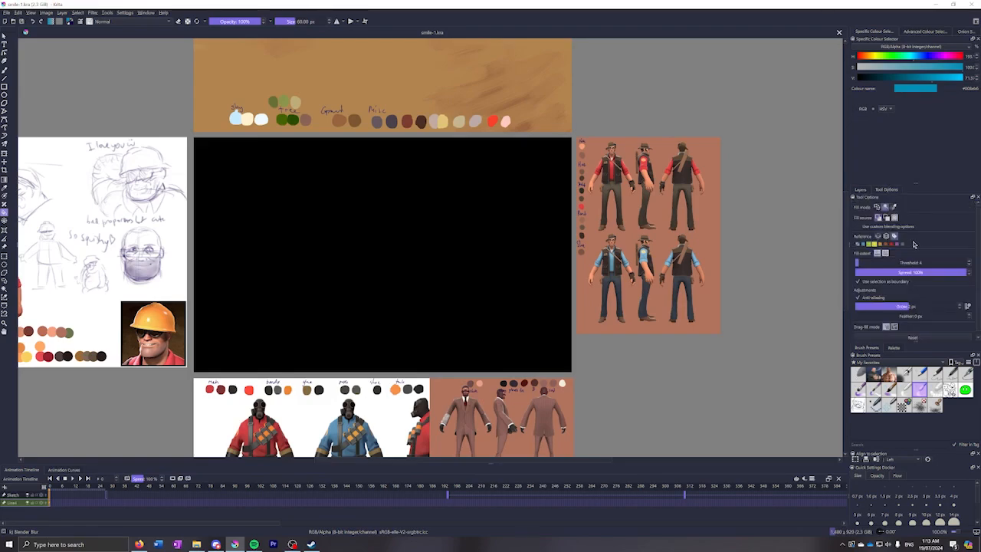
click(860, 190)
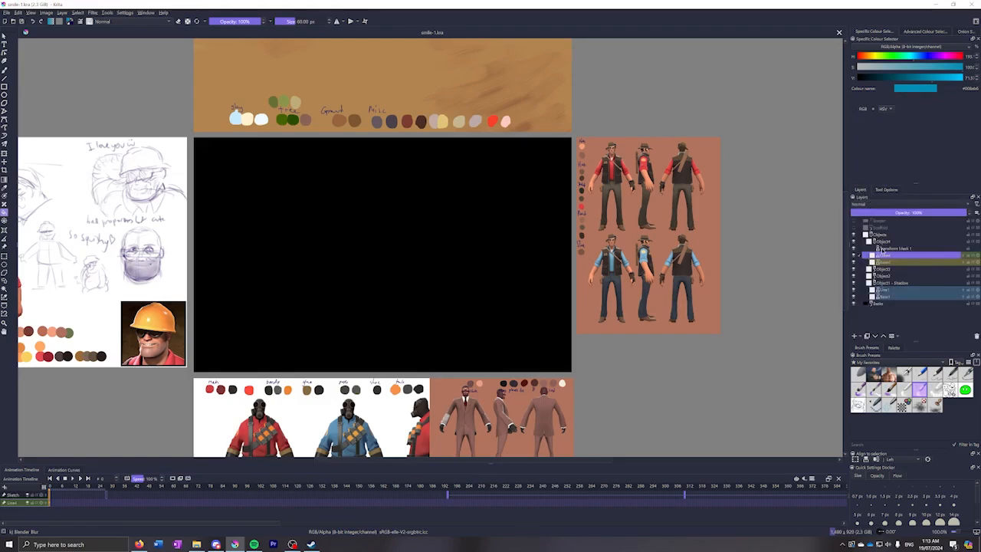
click(886, 190)
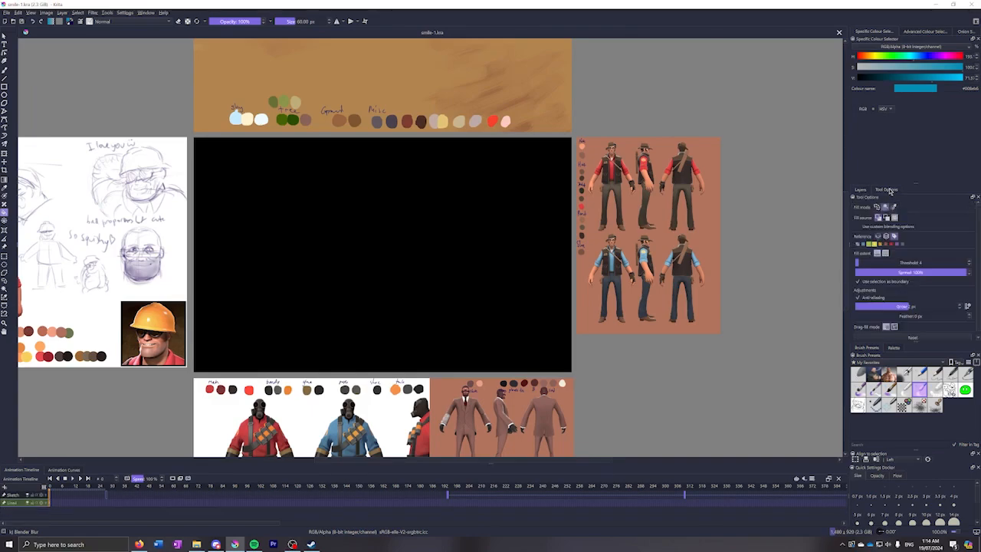
click(859, 190)
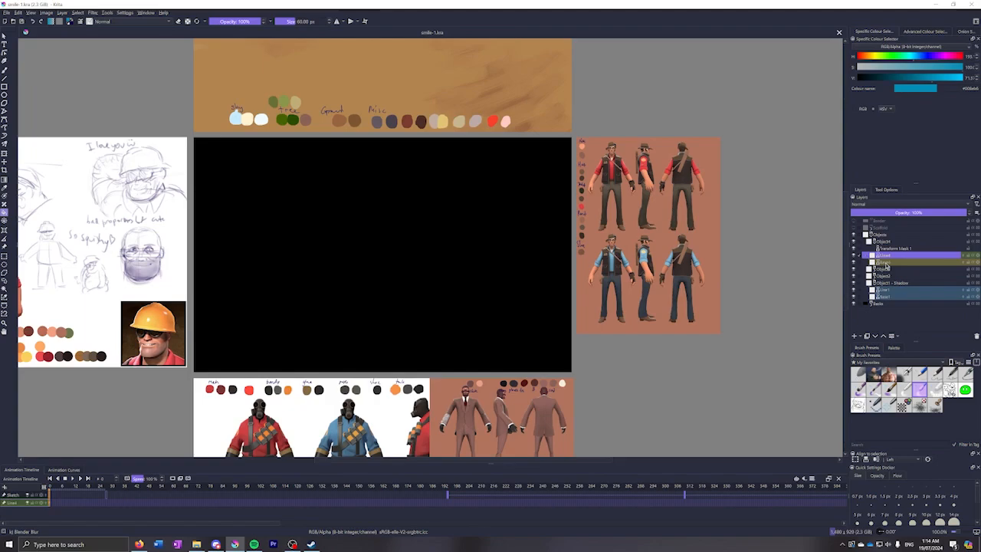
Examine the line and base layers in Object4, the Object3 group below them, and Transform Mask 1
click(885, 263)
click(892, 257)
click(893, 264)
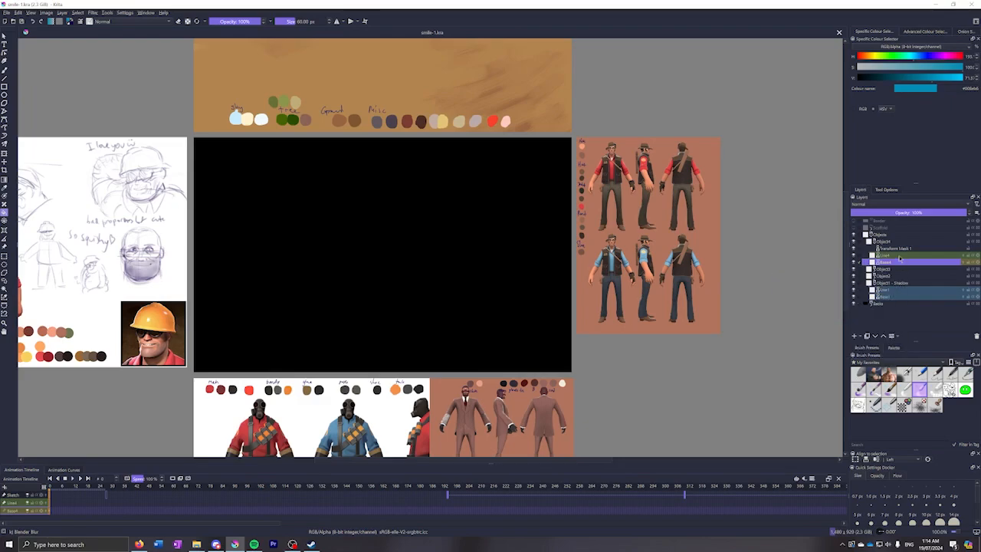
click(898, 256)
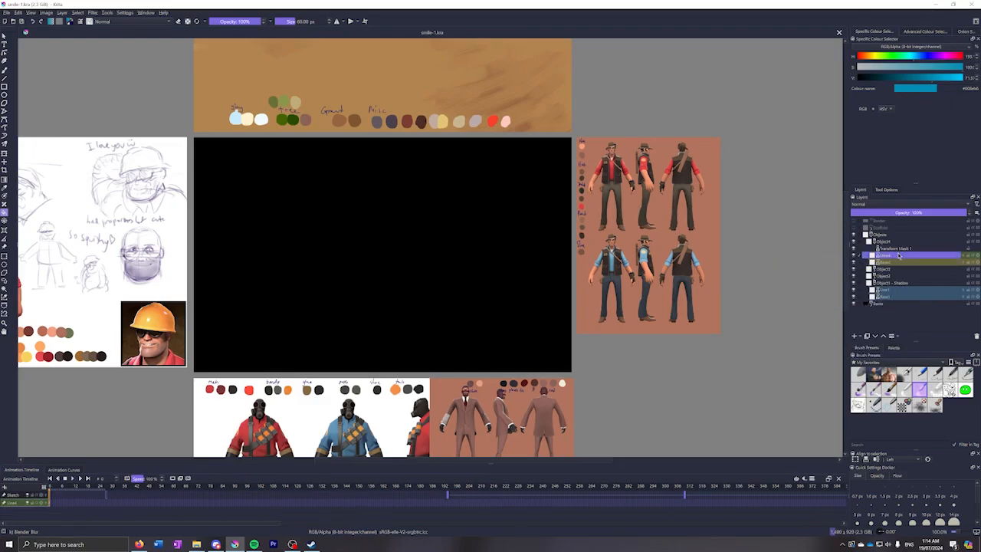
click(889, 270)
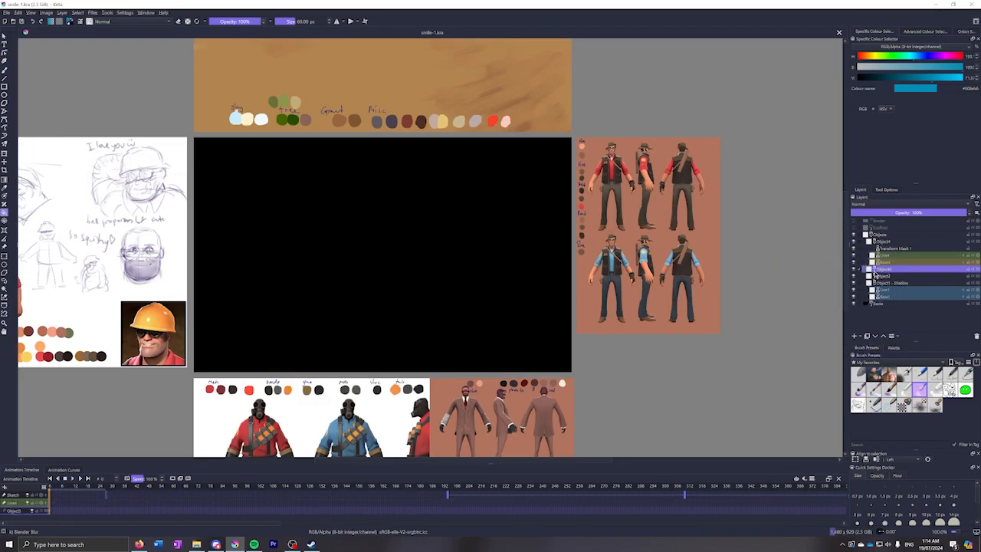
click(887, 251)
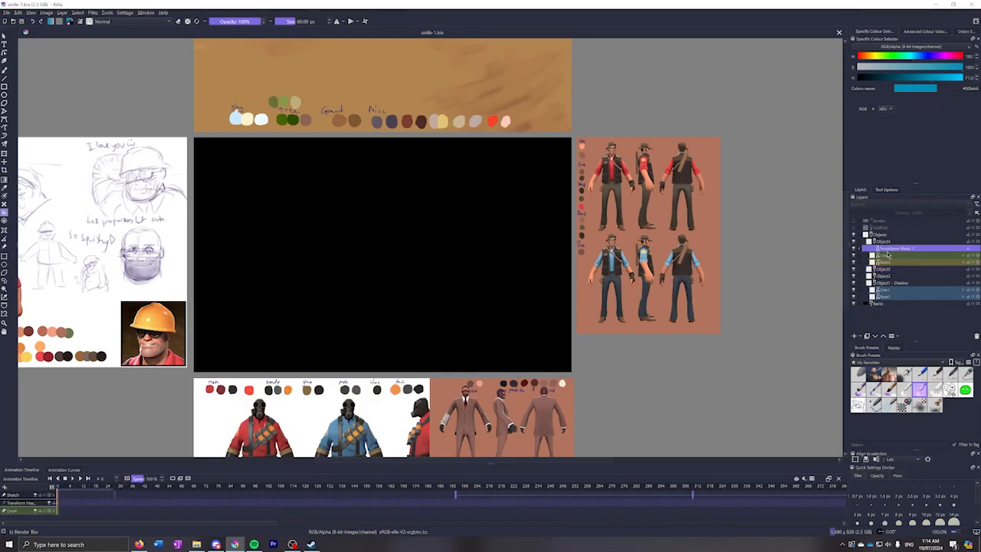
Show the hidden Scaffold and Border layers and view the running character in the frame up close
click(854, 228)
click(854, 221)
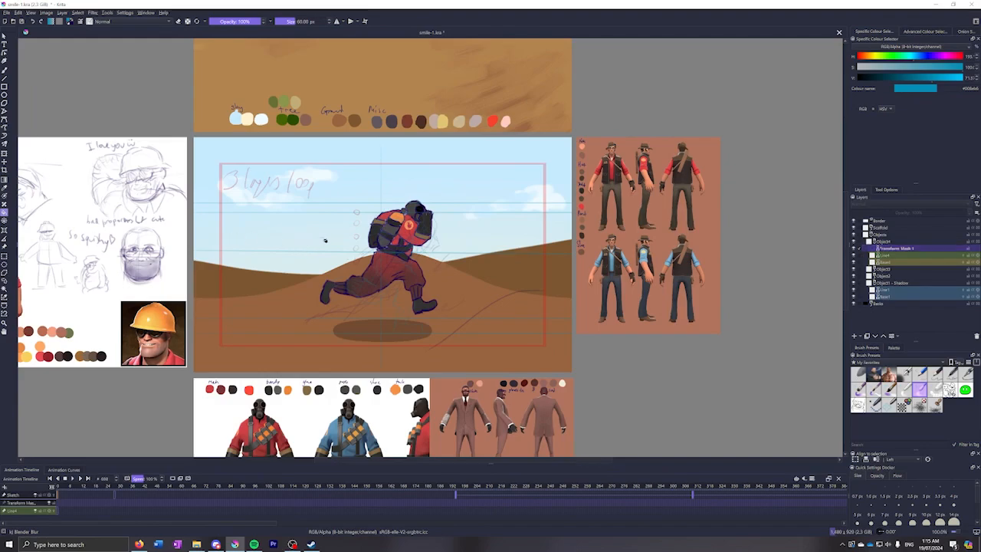
scroll(387, 274, up, 6)
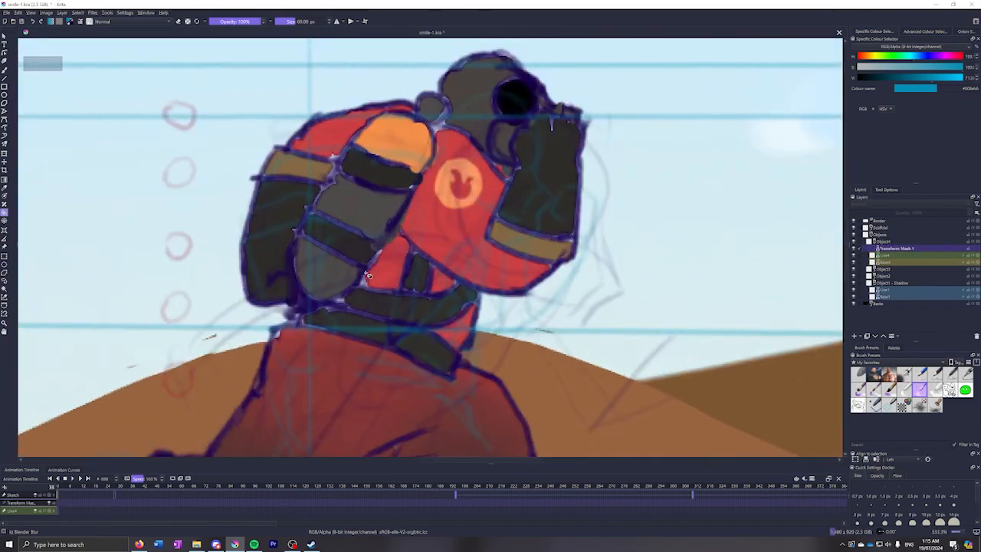
Examine the running character's torso line work and colours up close, and view the whole frame among its reference sheets
scroll(376, 276, down, 5)
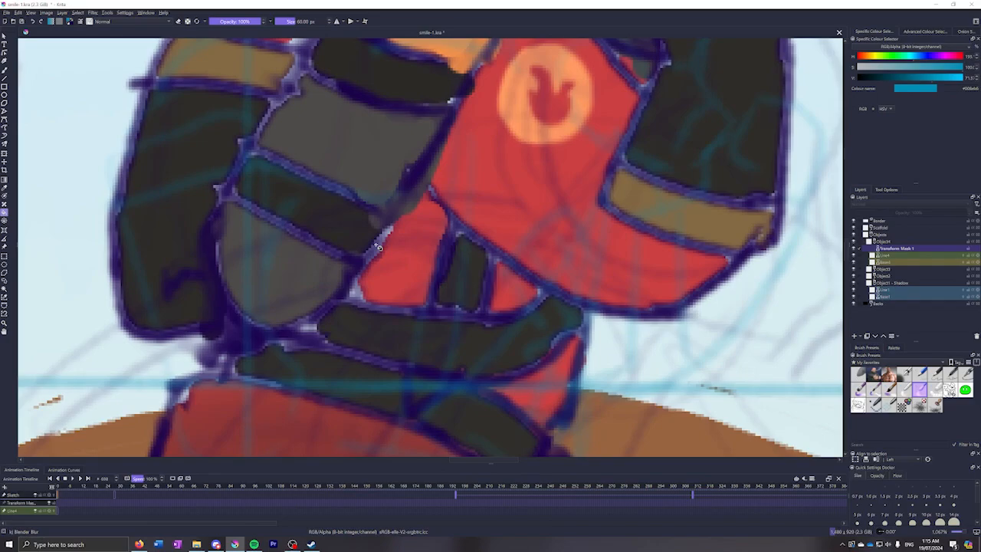
scroll(379, 251, down, 4)
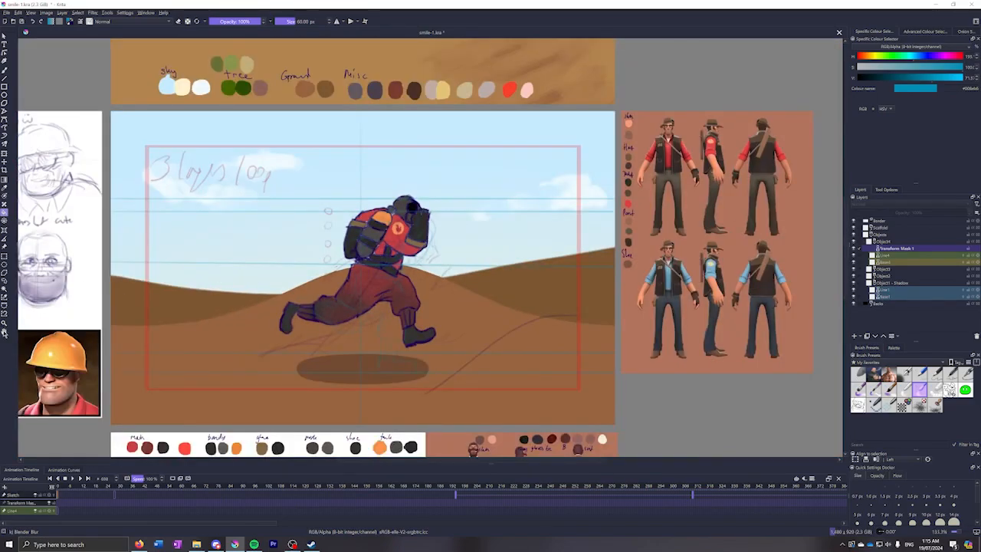
scroll(366, 243, up, 5)
scroll(422, 266, down, 6)
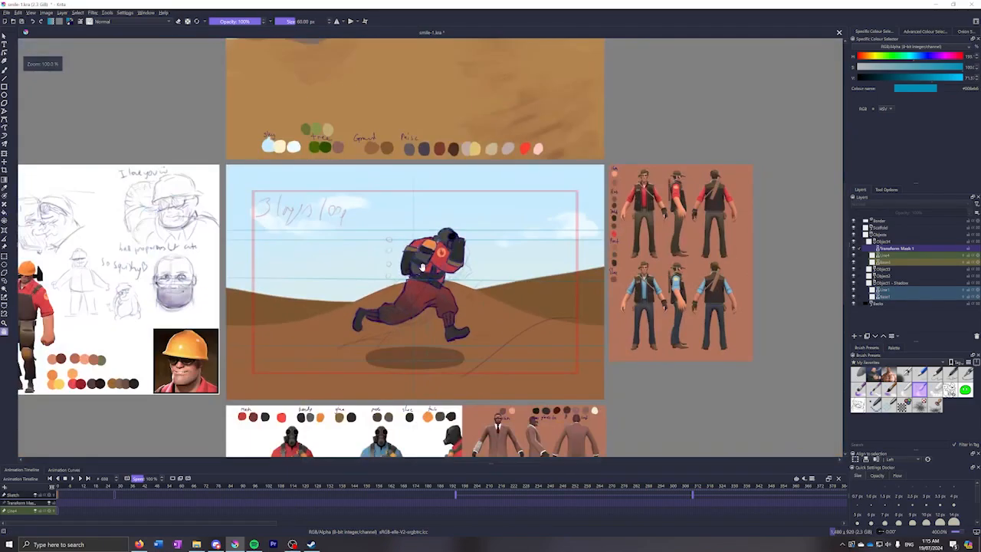
scroll(422, 268, up, 1)
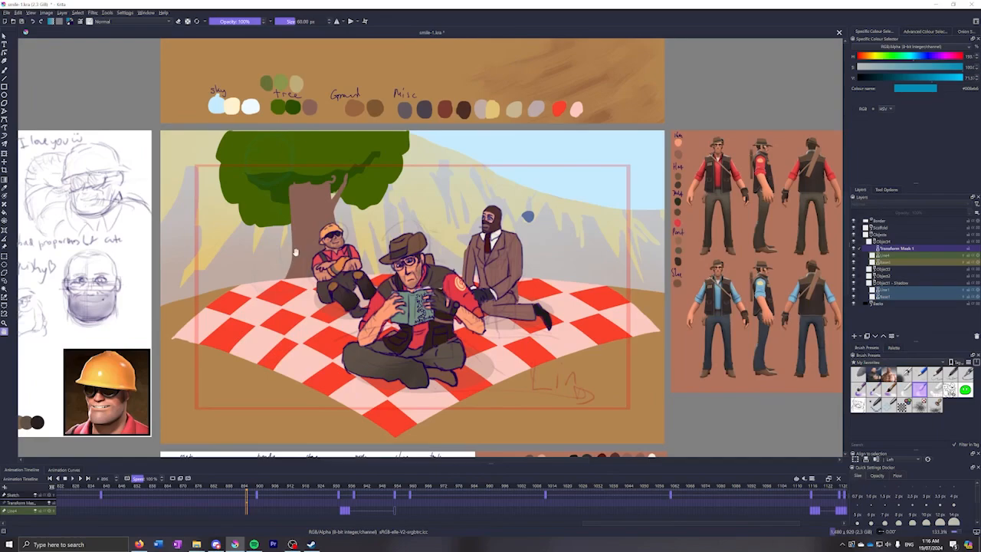
Examine the spy and the blue shape beside him in the picnic scene up close, and view the full picnic frame
scroll(535, 218, up, 4)
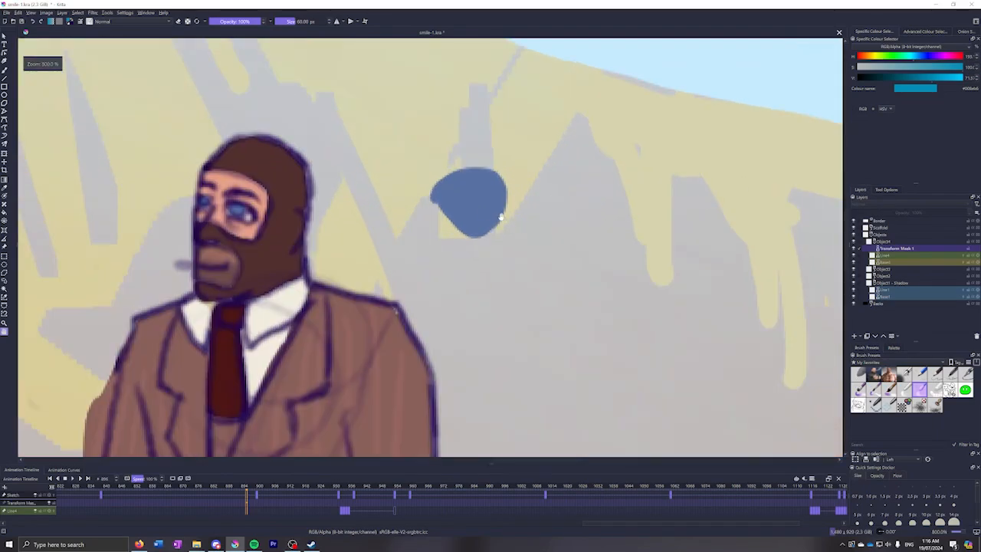
scroll(501, 219, down, 5)
scroll(321, 271, down, 1)
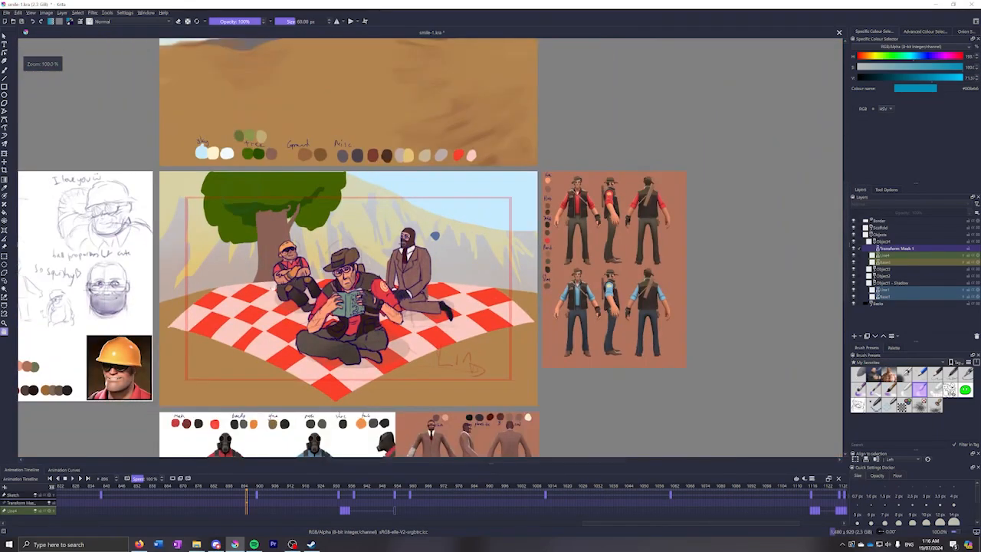
drag(178, 354, 239, 330)
drag(338, 293, 347, 291)
scroll(359, 289, up, 1)
Play the animation from the picnic scene, pausing on the waving sniper and the gas-mask character running toward the camera
key(space)
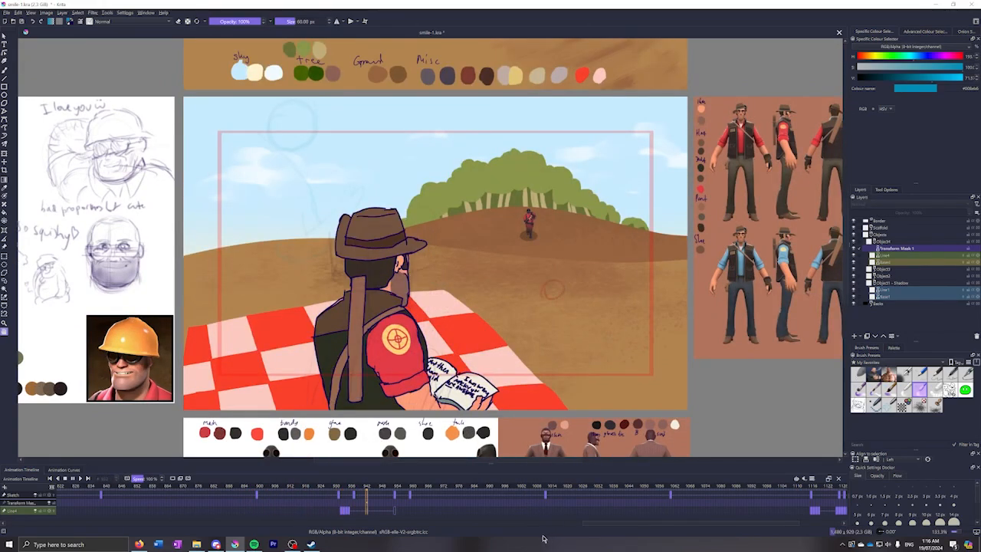
key(space)
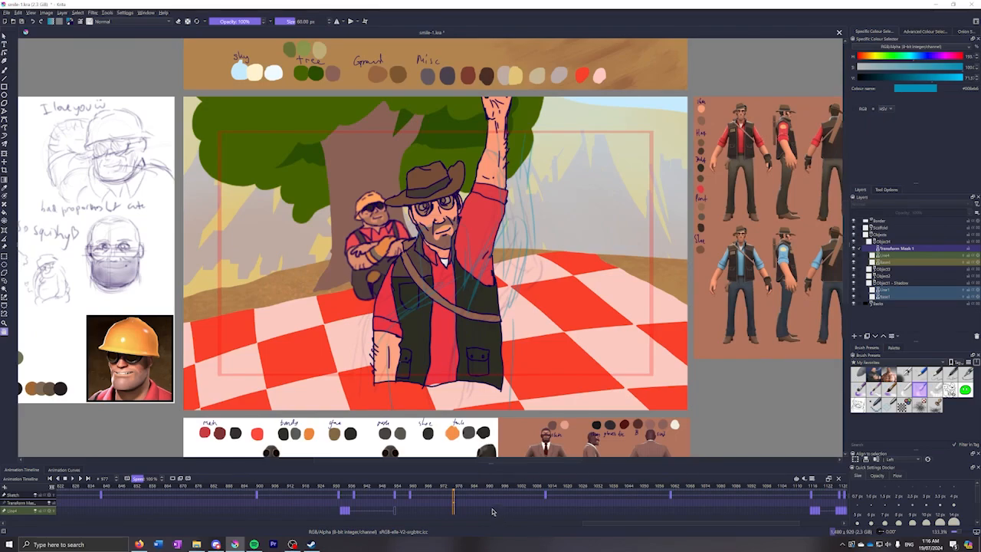
key(space)
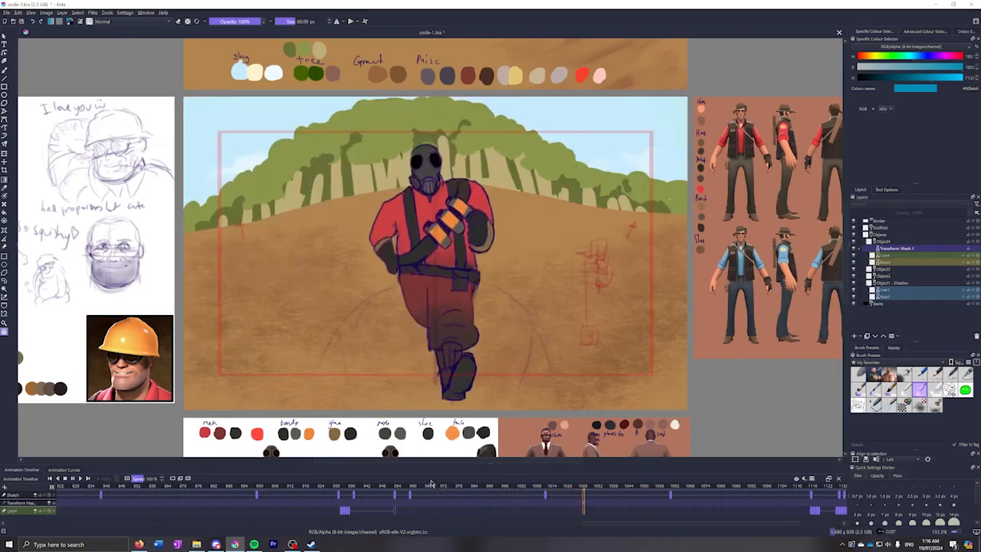
key(space)
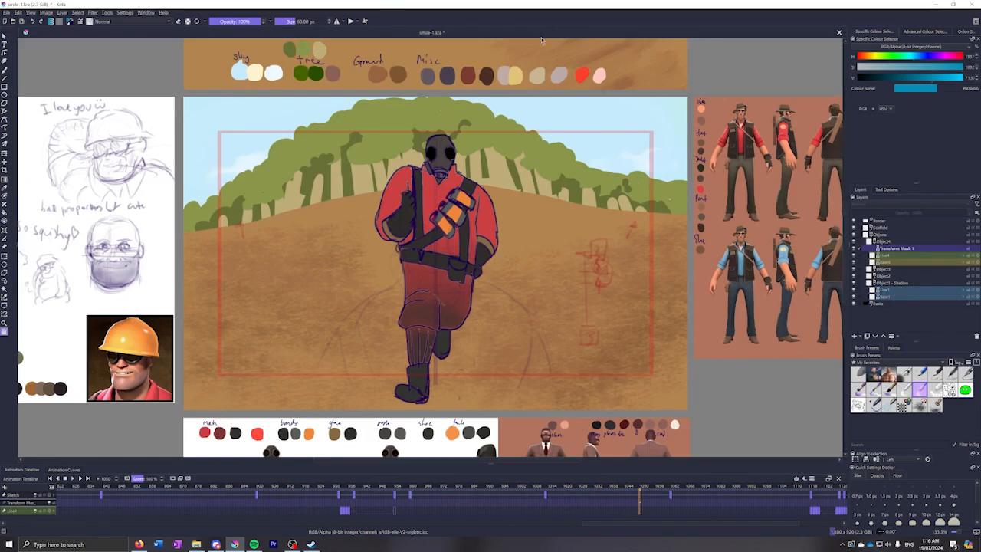
key(space)
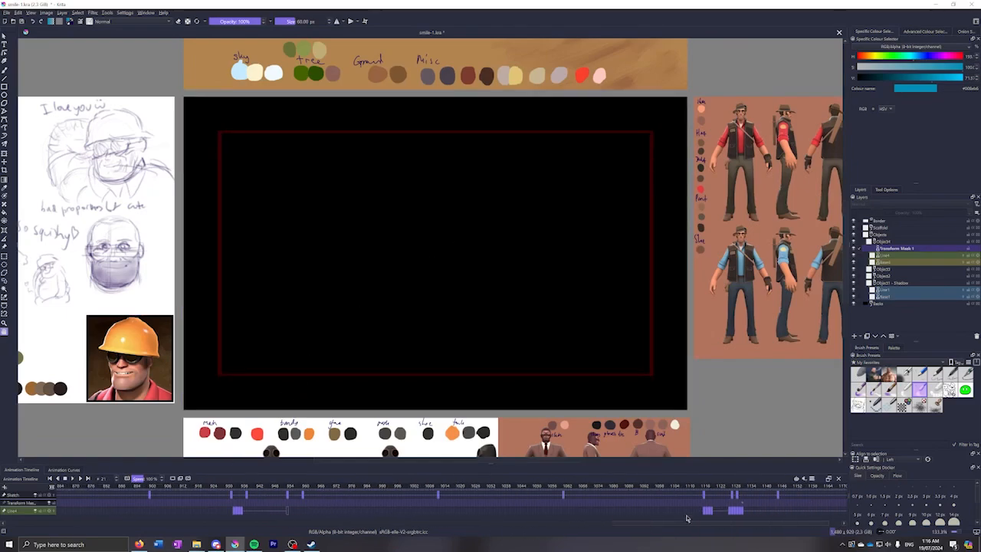
Compare the waving sniper, the gas-mask character's jumping pose and his back view at separate frames late in smile-1.kra's timeline
click(769, 508)
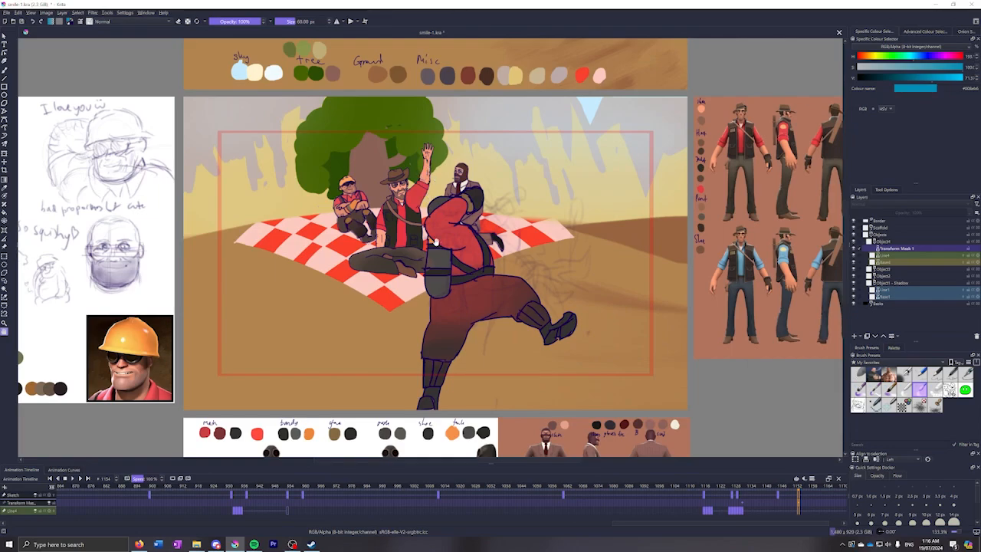
drag(647, 491, 384, 492)
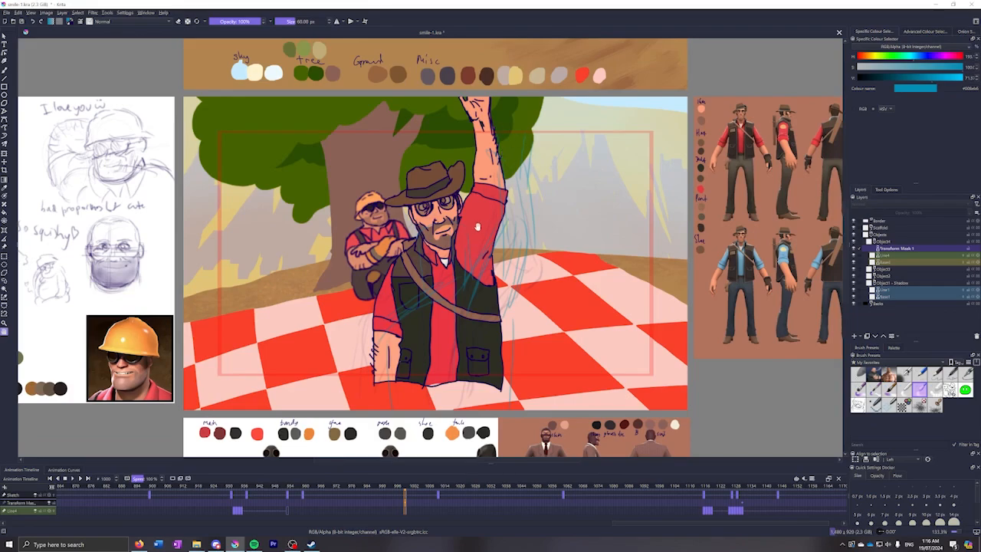
click(618, 508)
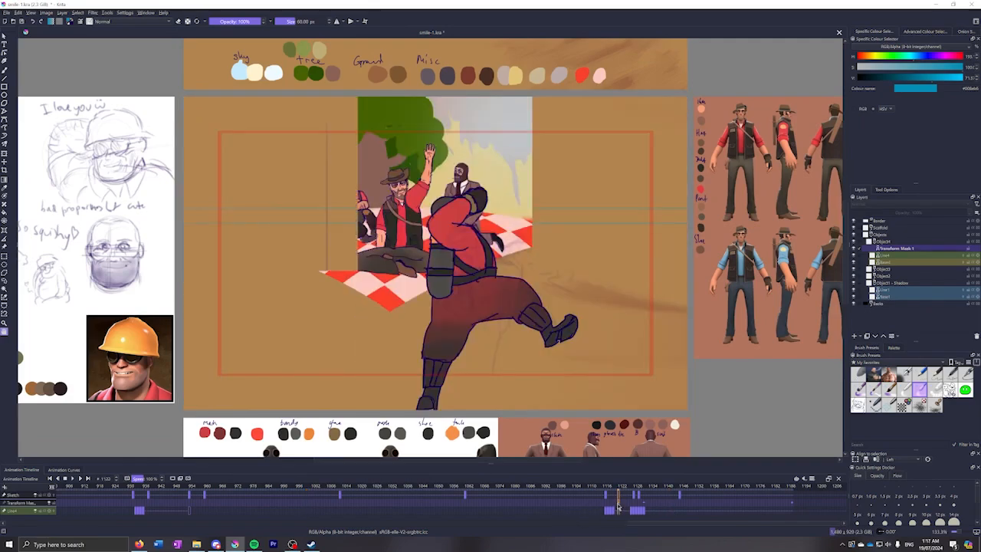
click(626, 508)
click(633, 506)
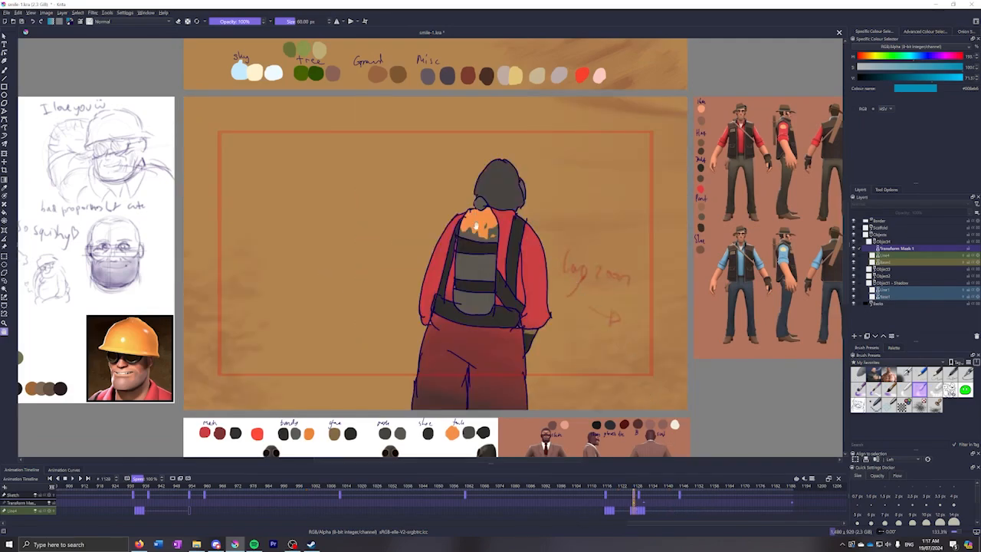
click(792, 507)
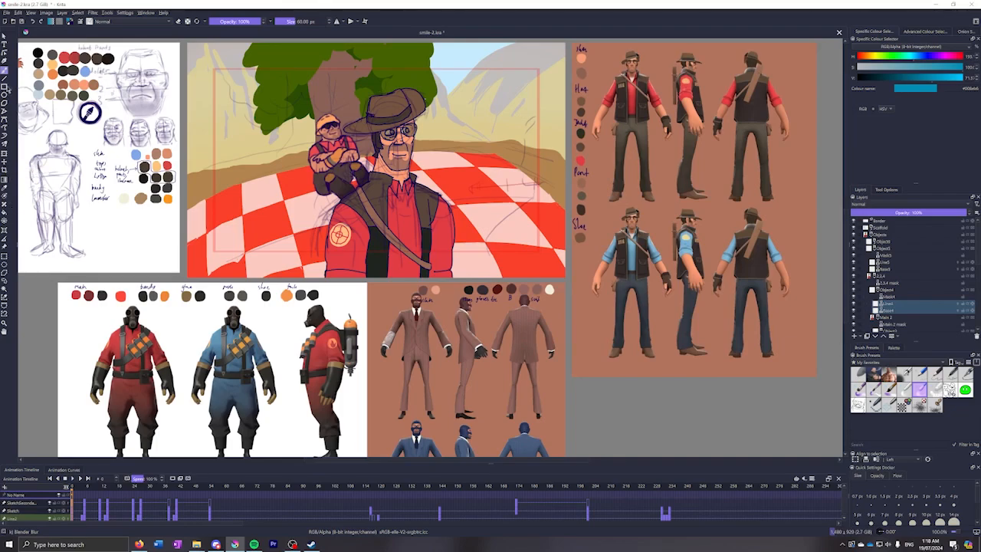
View the arrangement of reference sheets, sketches and palettes around the frame in smile-2.kra
click(4, 331)
drag(239, 194, 311, 300)
scroll(342, 291, down, 1)
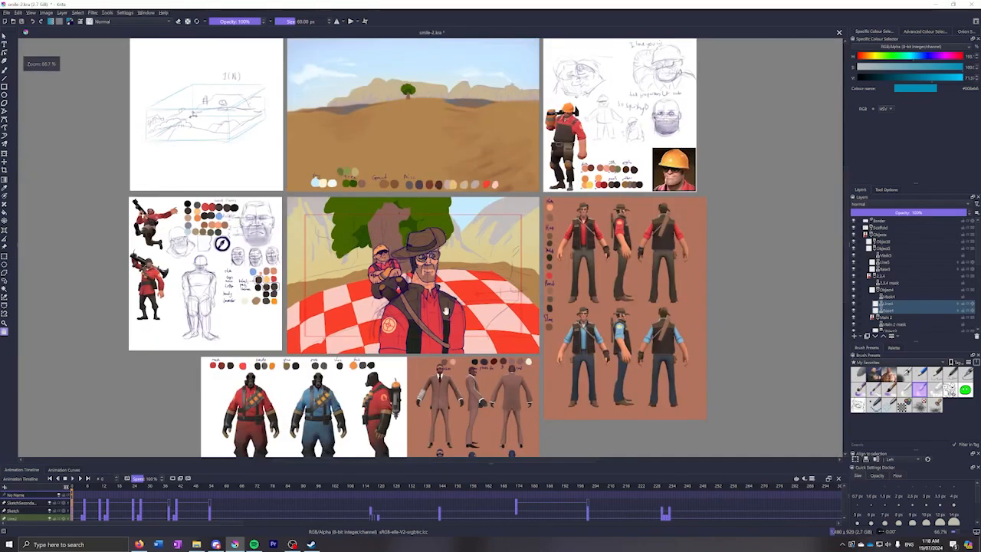
mouse_move(442, 296)
mouse_down()
mouse_move(429, 162)
mouse_move(451, 281)
mouse_up()
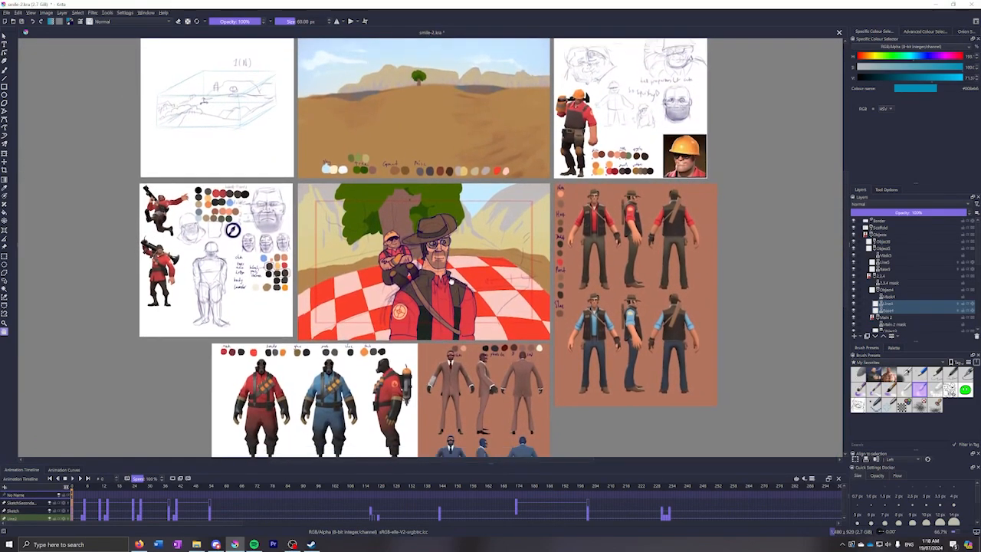
mouse_move(232, 229)
mouse_down()
mouse_move(228, 156)
mouse_move(259, 230)
mouse_move(220, 242)
mouse_up()
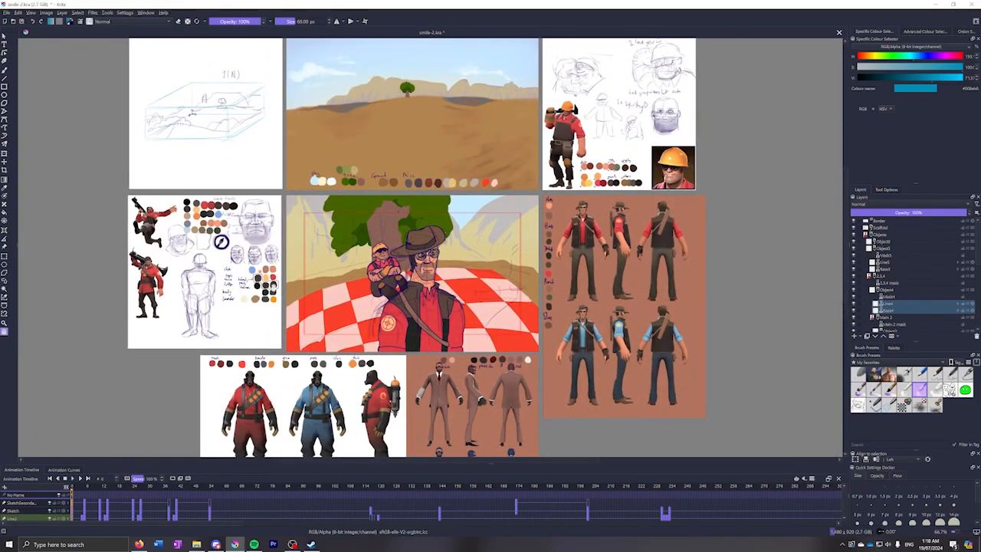
Examine the soldier reference sheet's colour palettes, head sketches and body drawing up close, and bring the animation frame back into view
scroll(163, 234, up, 3)
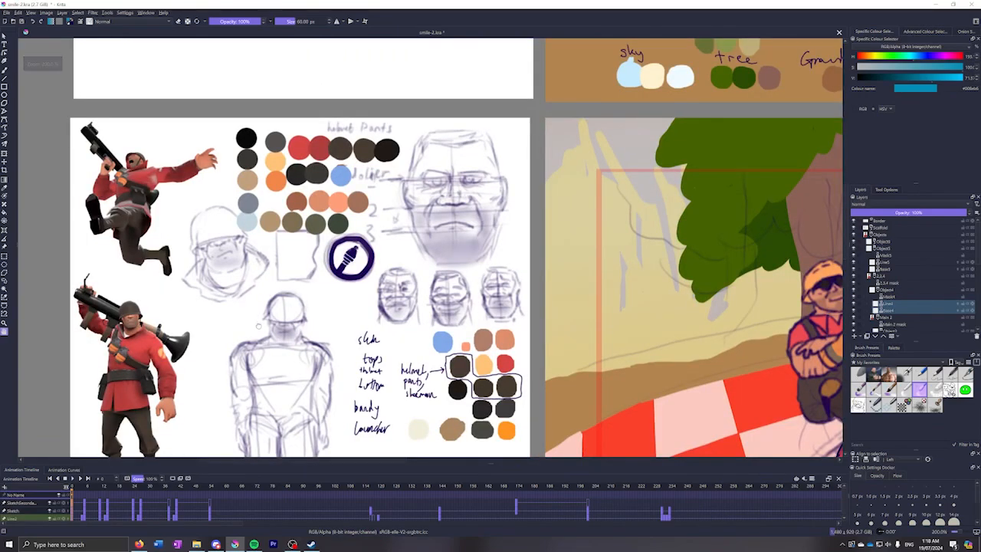
drag(284, 301, 296, 244)
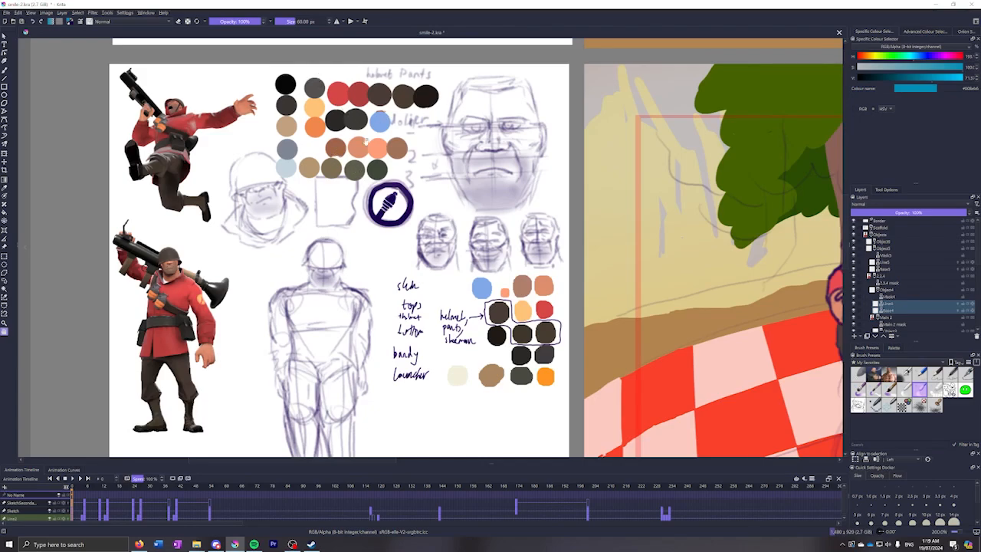
scroll(593, 187, down, 3)
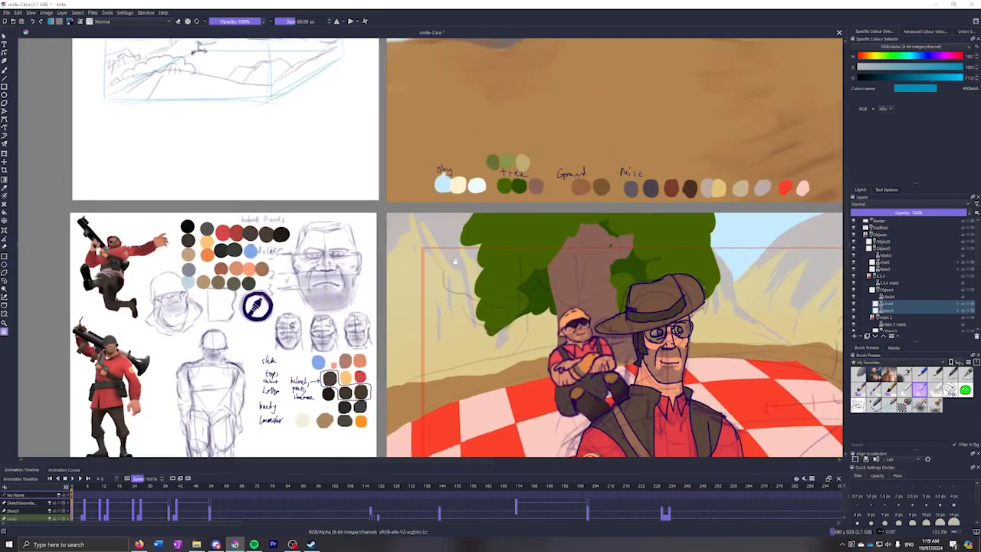
scroll(242, 200, up, 2)
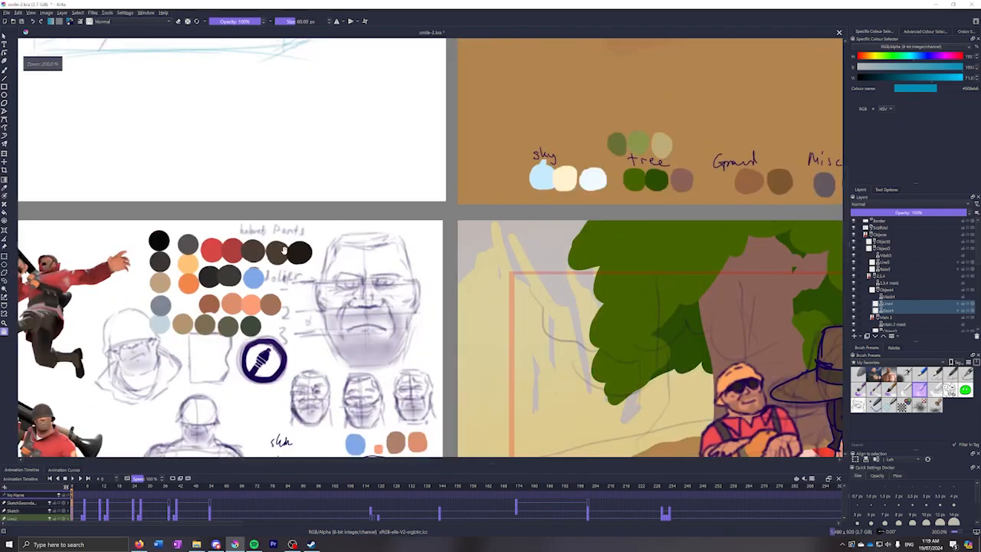
drag(295, 341, 328, 127)
scroll(412, 220, down, 2)
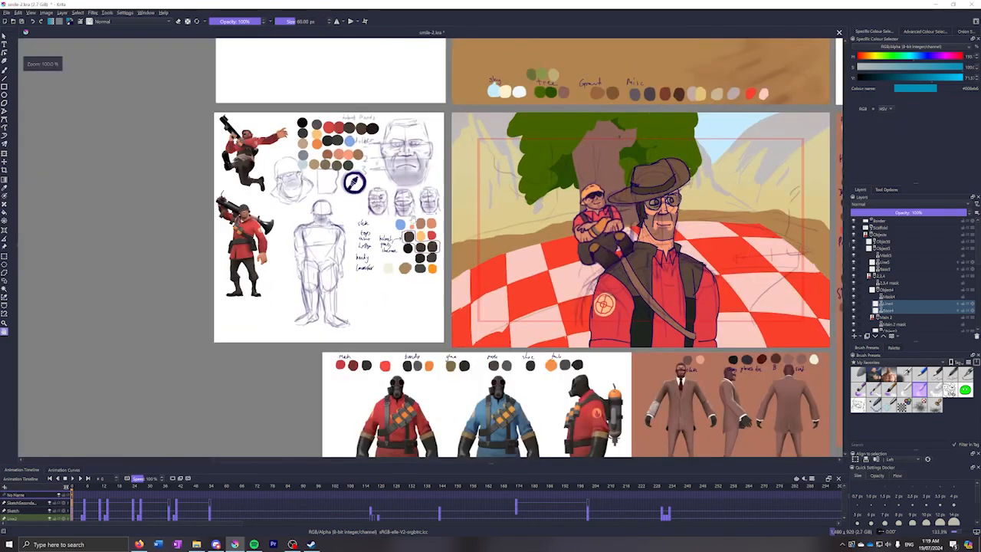
drag(643, 80, 426, 274)
drag(473, 401, 498, 303)
drag(461, 336, 414, 247)
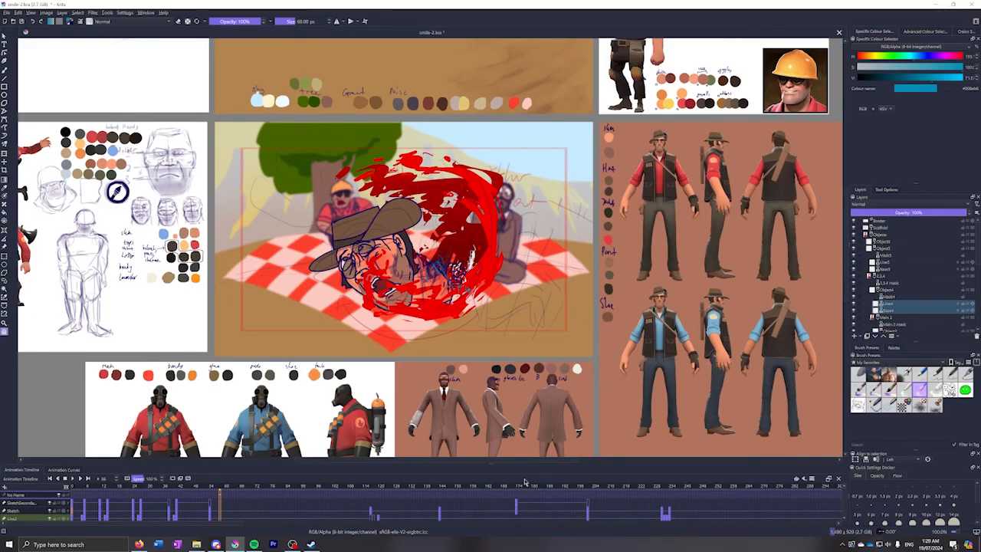
Examine the individual shots of the sniper being hit by moving between the early frames of smile-2.kra's timeline
click(167, 506)
click(126, 512)
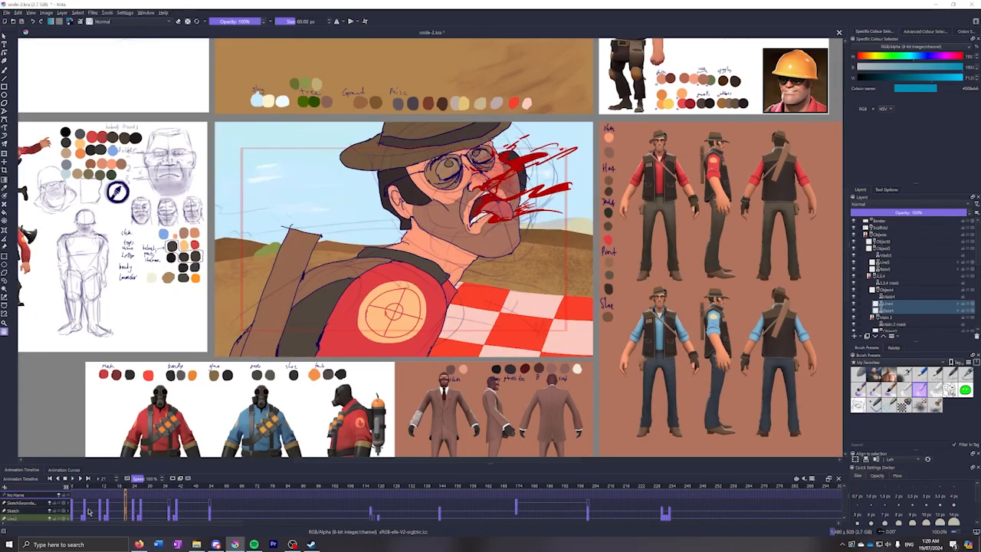
click(82, 510)
click(99, 510)
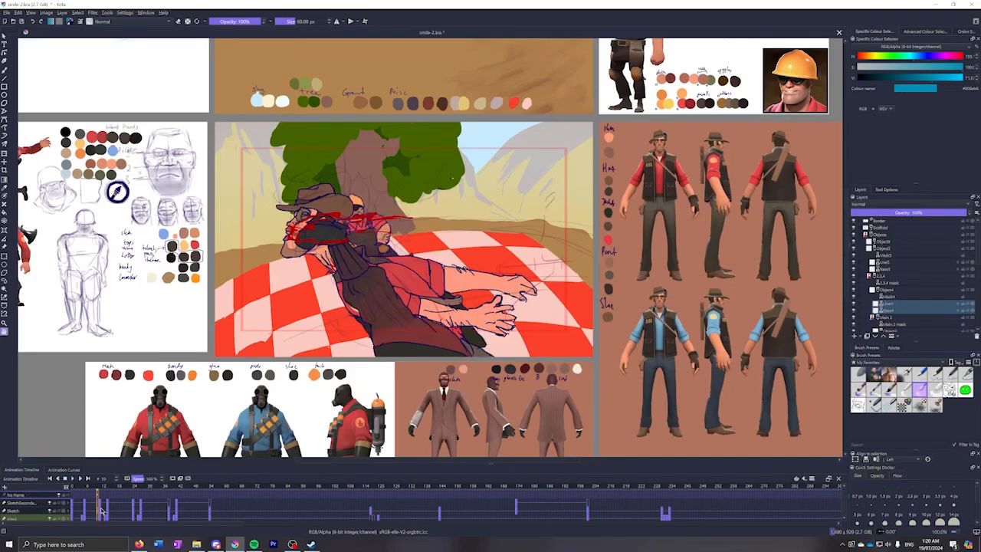
click(120, 509)
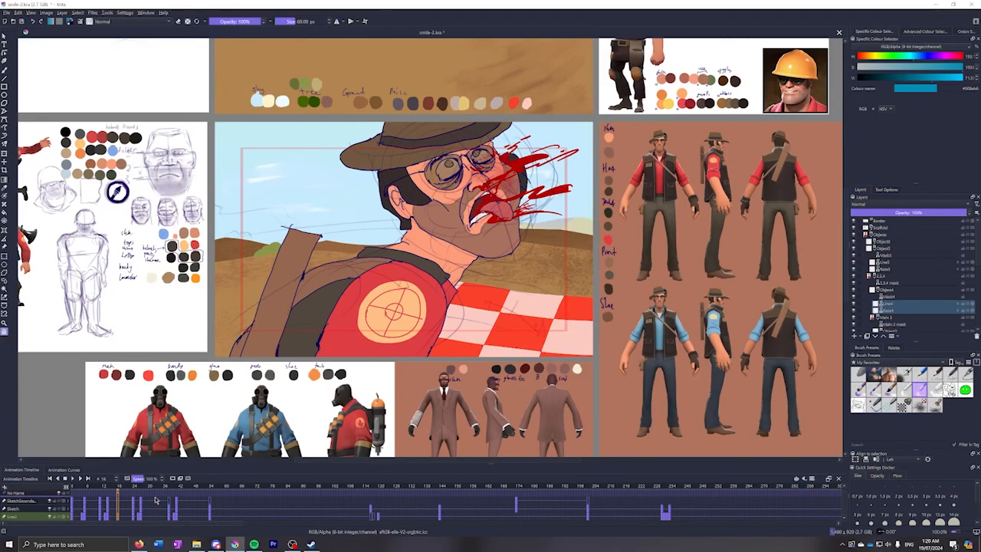
click(148, 509)
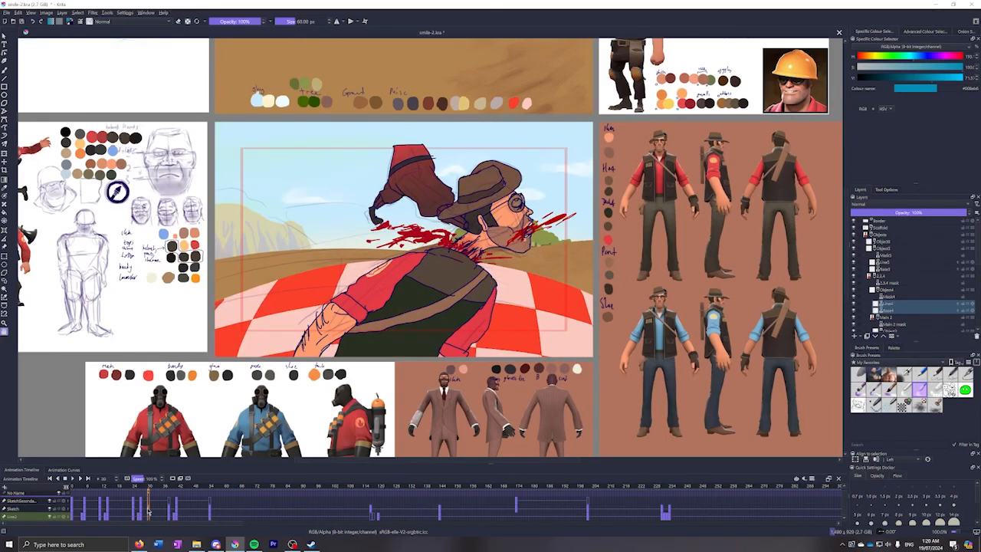
click(156, 508)
click(162, 508)
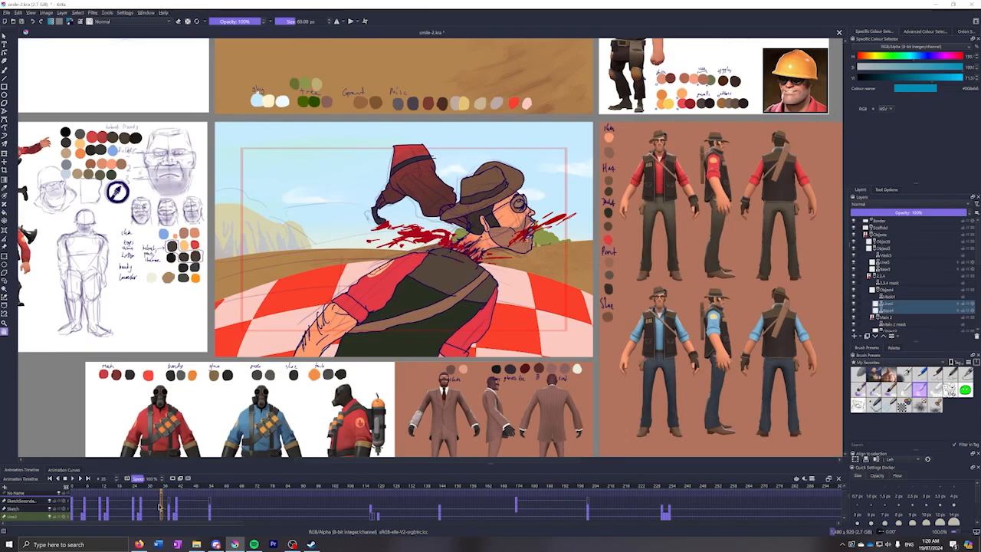
click(197, 502)
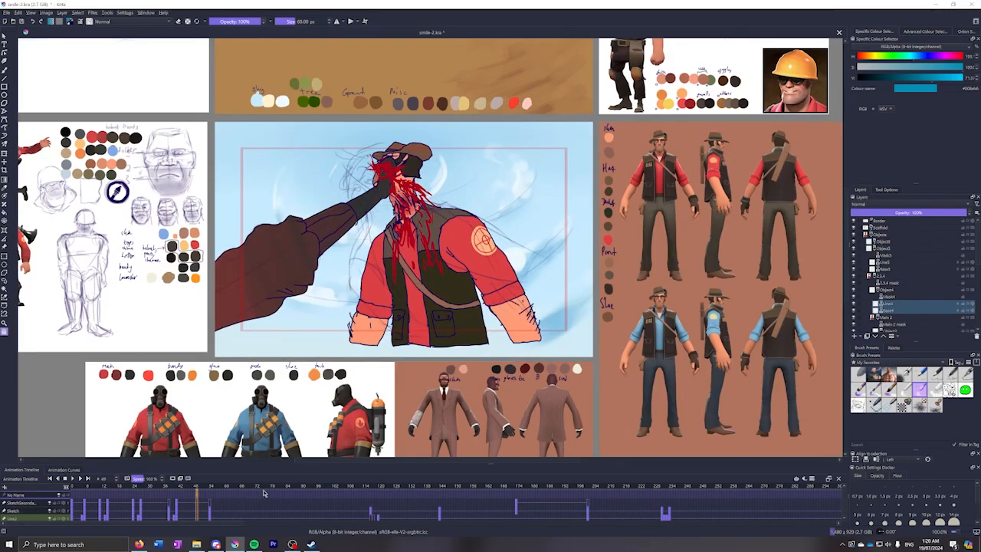
Look over the Main 2 group's layers, play the fight scene, and view the gas-mask character gripping the engineer up close
scroll(913, 288, down, 4)
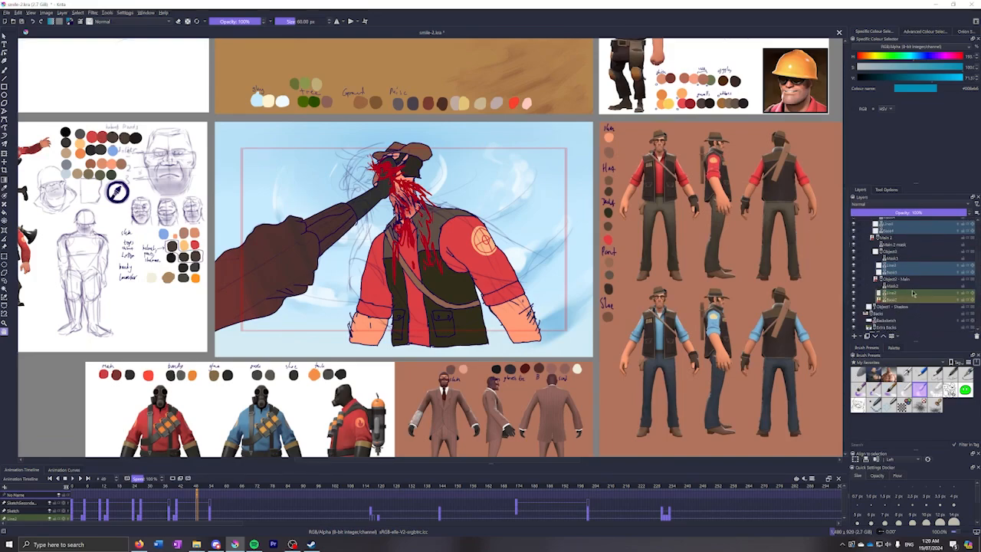
key(space)
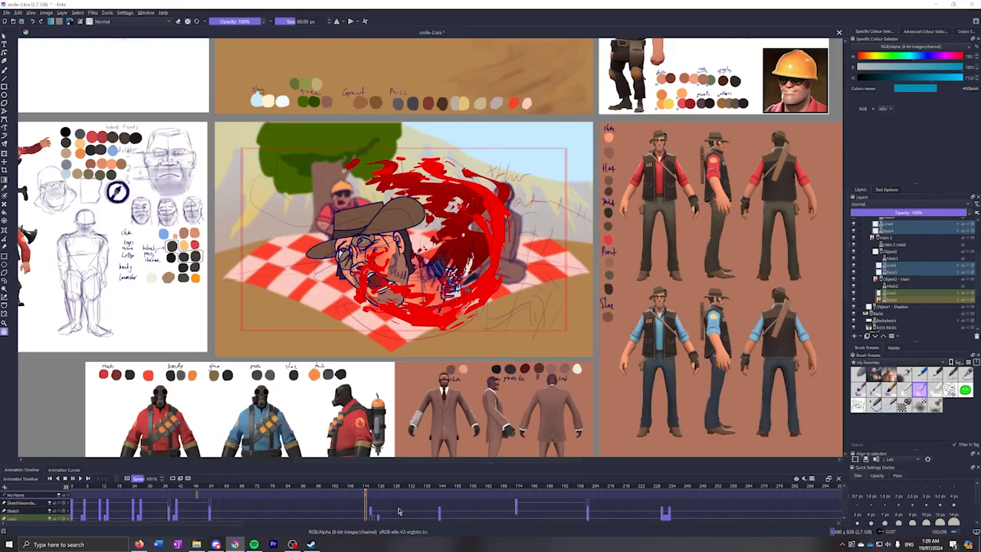
click(397, 508)
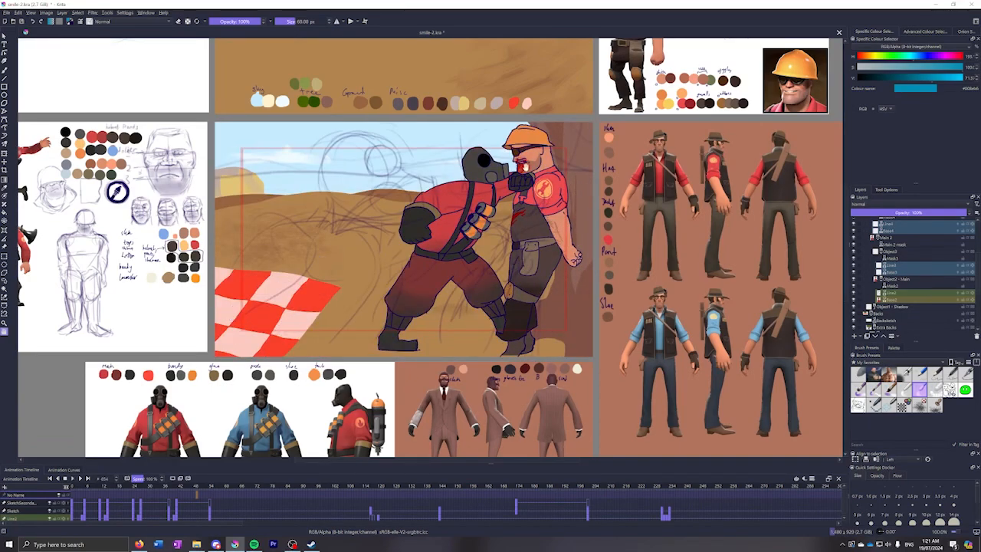
scroll(526, 159, up, 6)
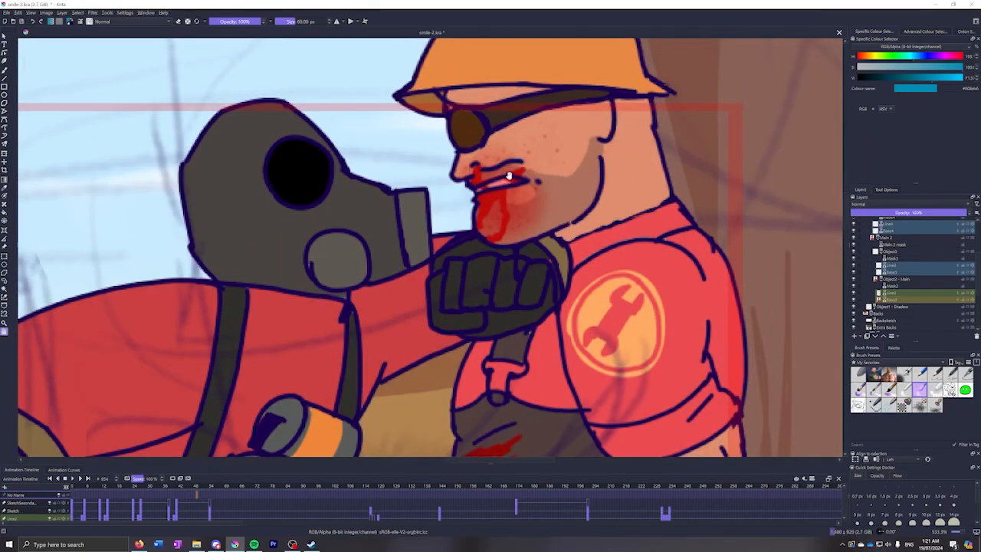
Bring the whole animation frame back into view and play smile-2.kra on to the soldier shot with the rocket launcher
scroll(457, 228, down, 6)
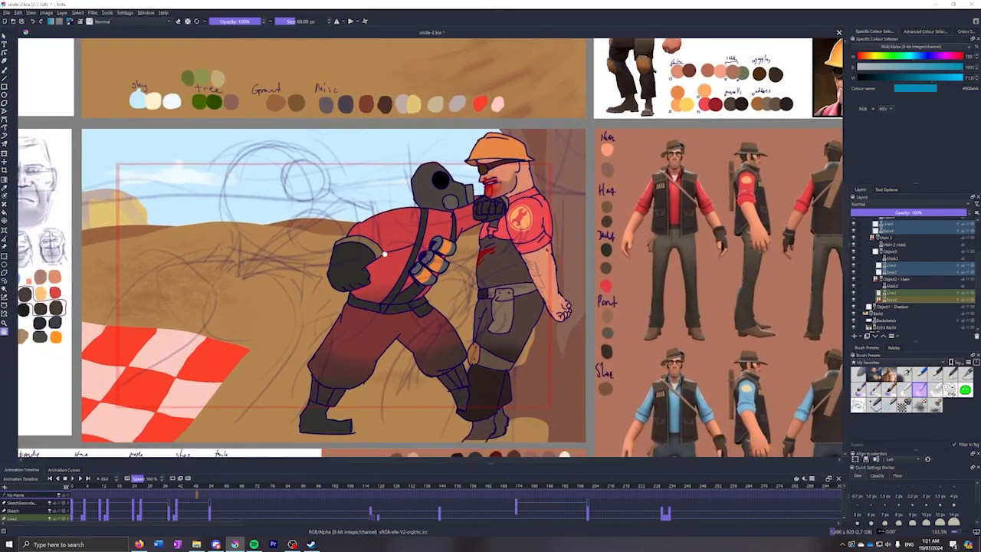
drag(319, 309, 402, 280)
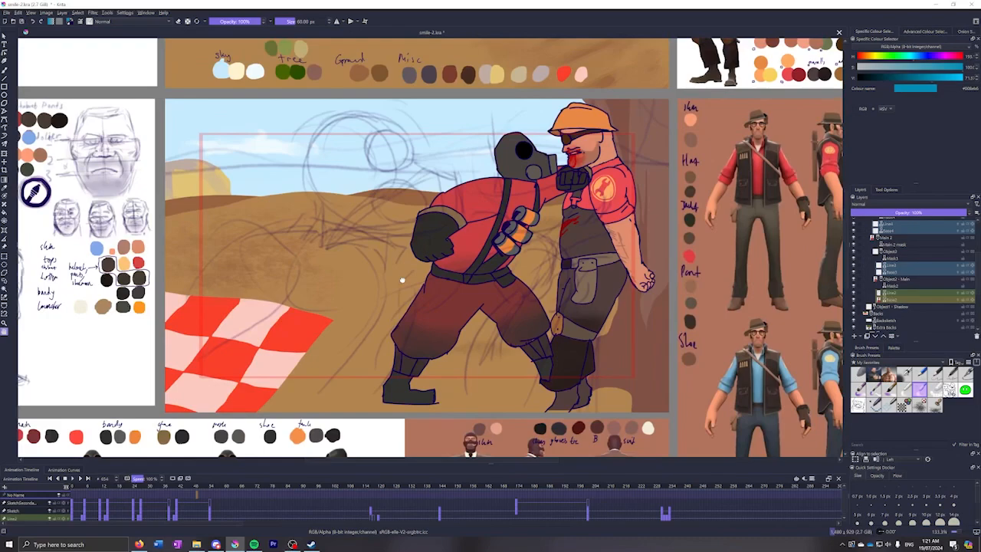
drag(313, 242, 350, 259)
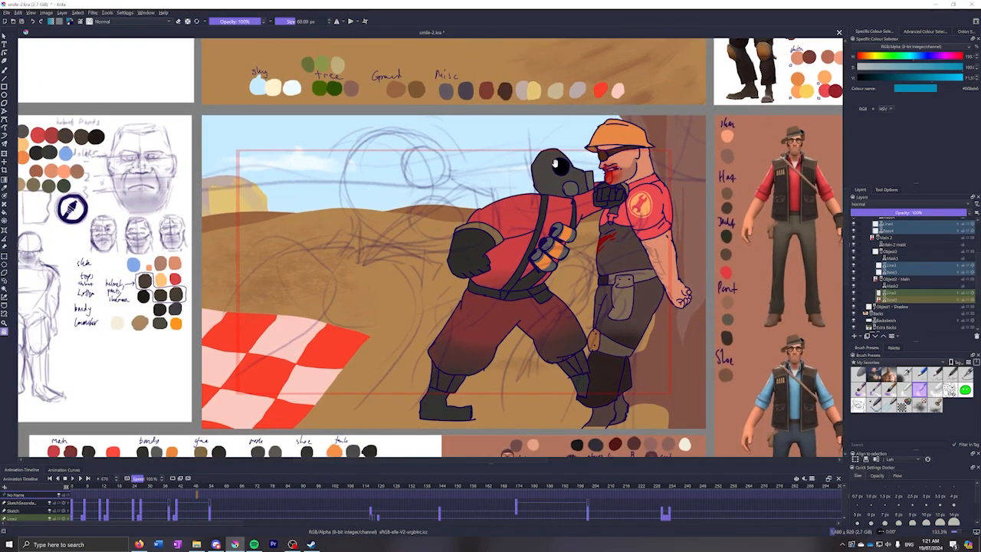
key(space)
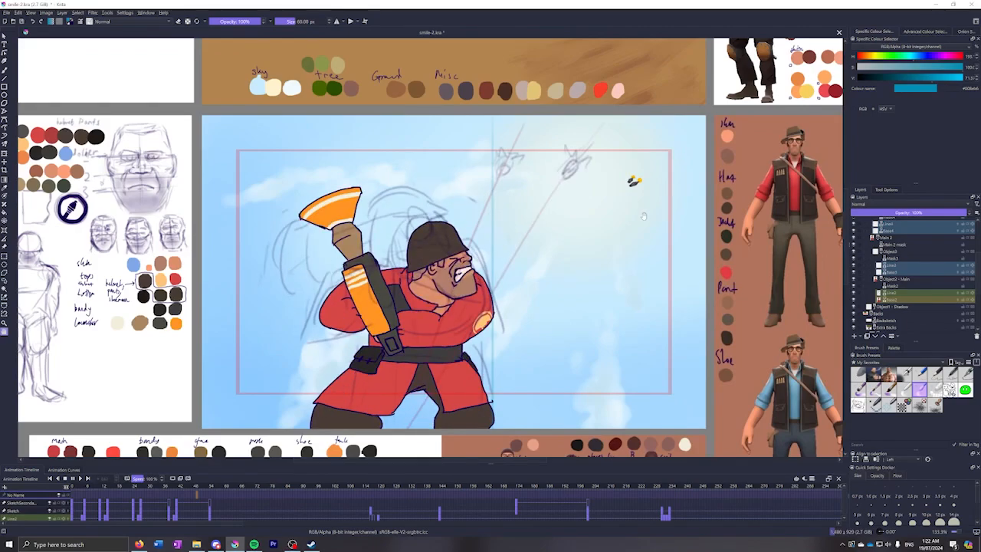
Examine the two small flaming rockets in the sky of the soldier shot up close
scroll(642, 178, up, 3)
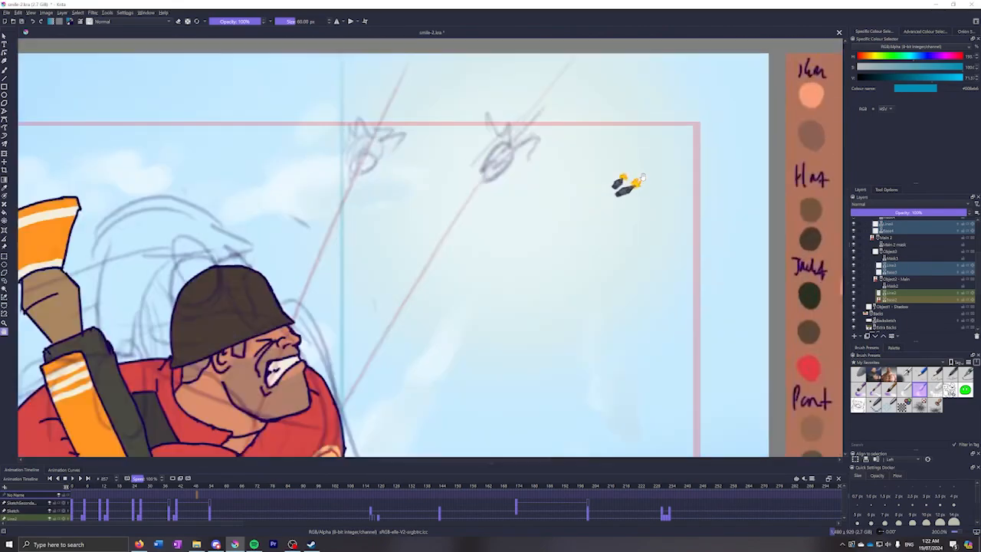
scroll(642, 178, up, 3)
scroll(555, 155, up, 2)
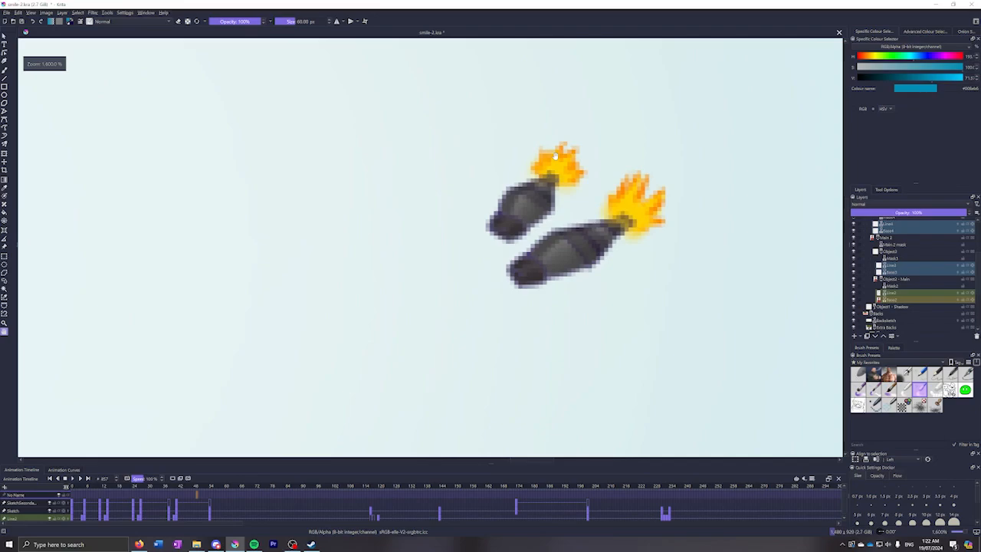
scroll(678, 212, down, 8)
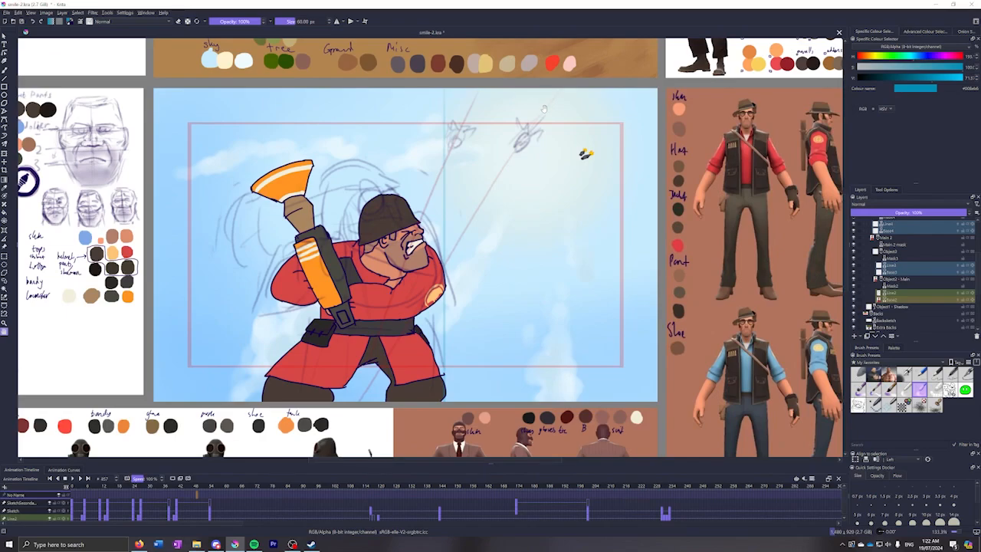
Play the remaining shots of smile-2.kra and close the file without saving it
key(space)
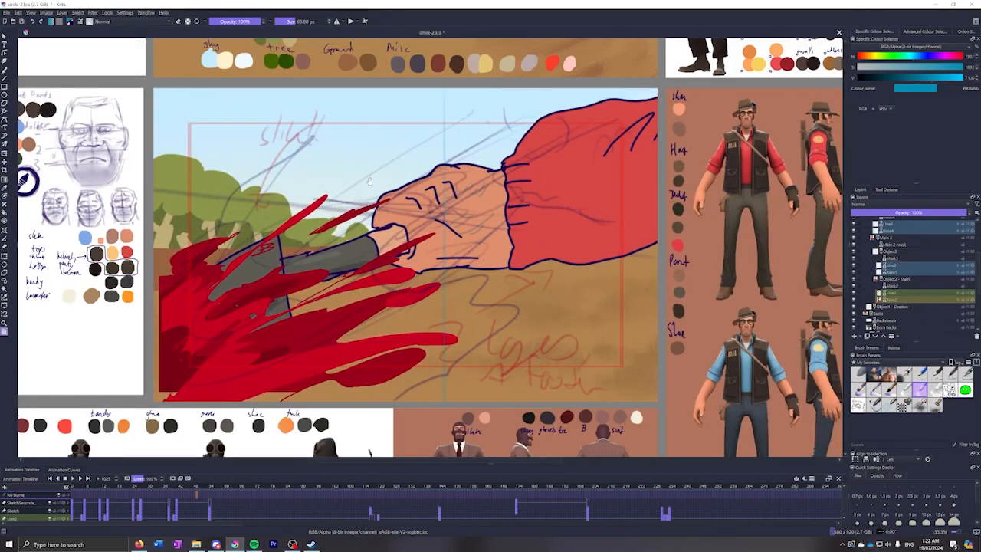
key(space)
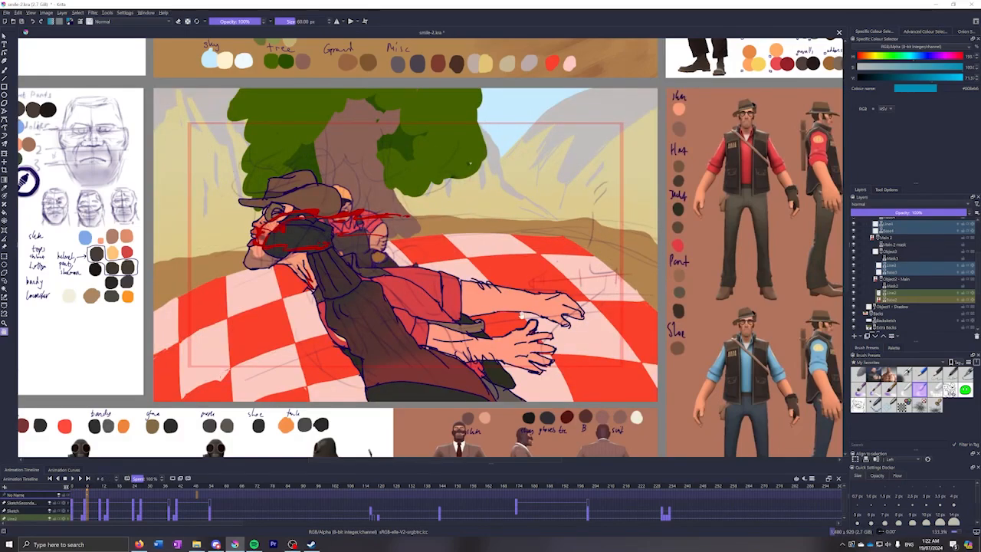
key(ctrl+w)
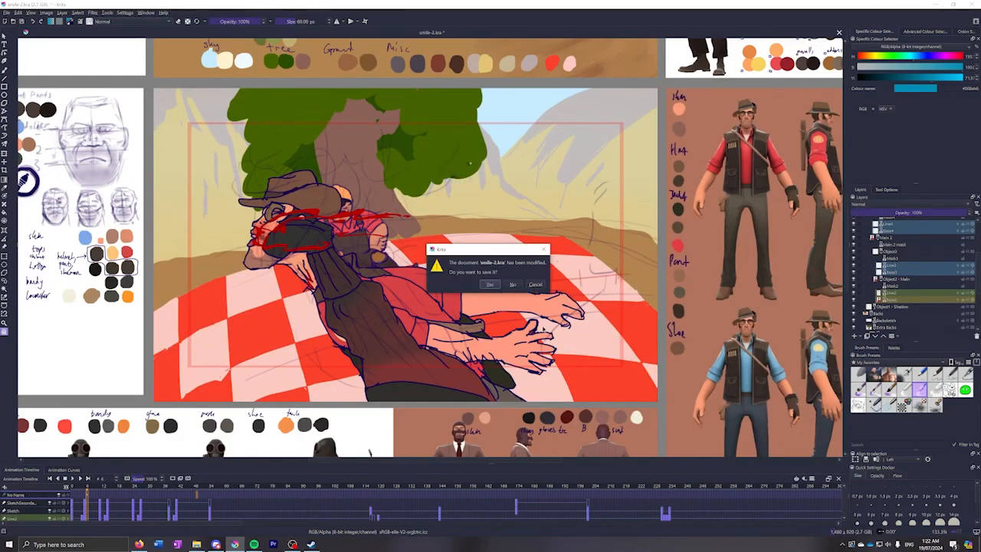
click(513, 284)
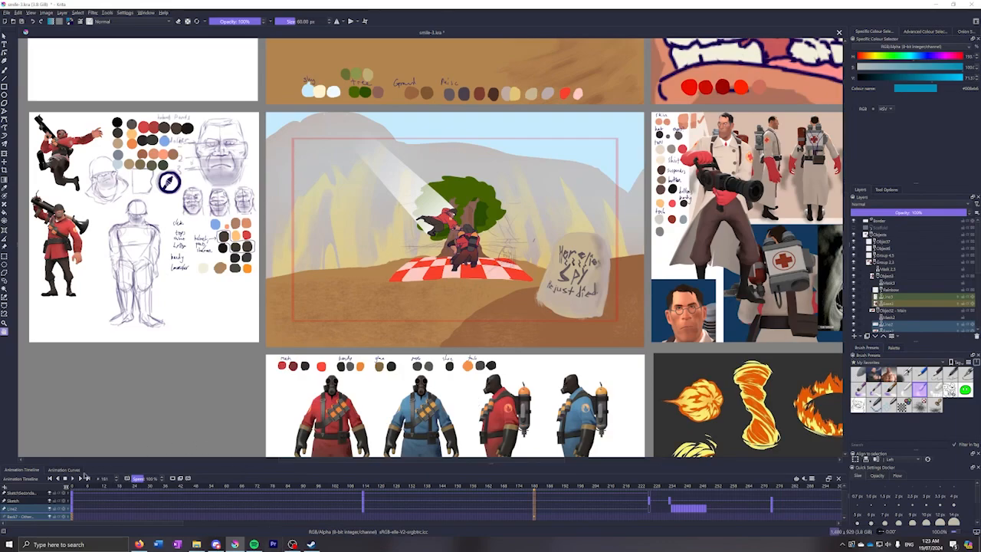
Examine the opening shots of smile-3.kra under the tree by moving between frames in the first part of its timeline
click(184, 506)
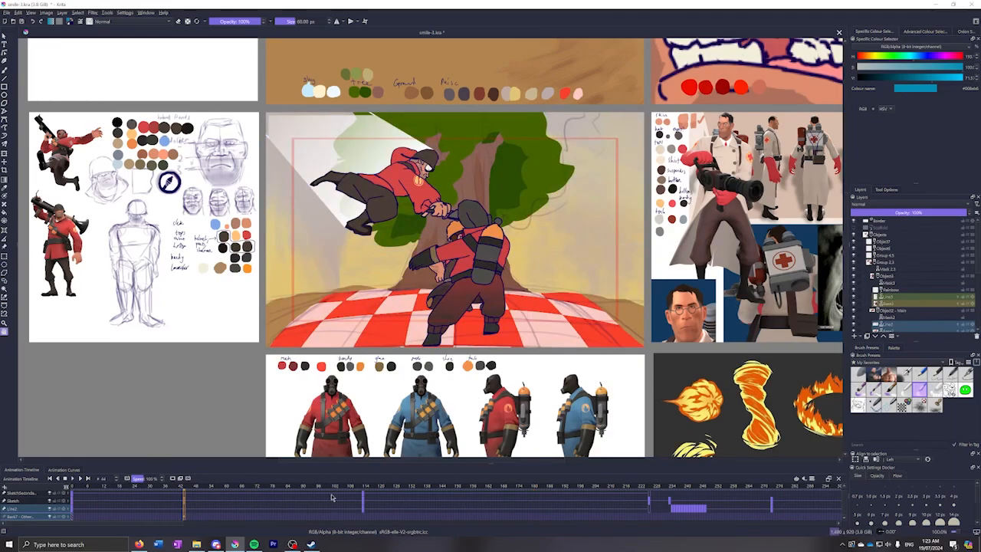
click(363, 503)
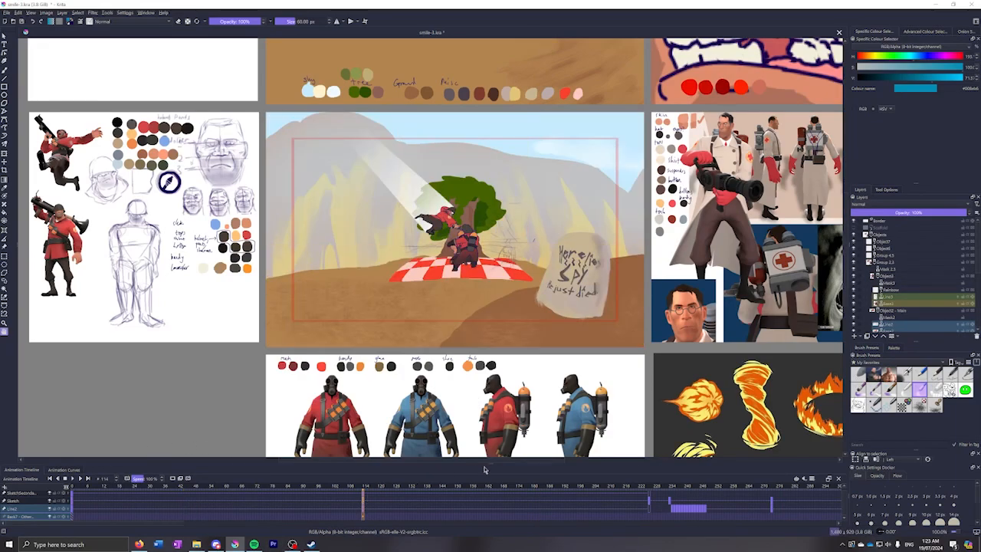
click(506, 503)
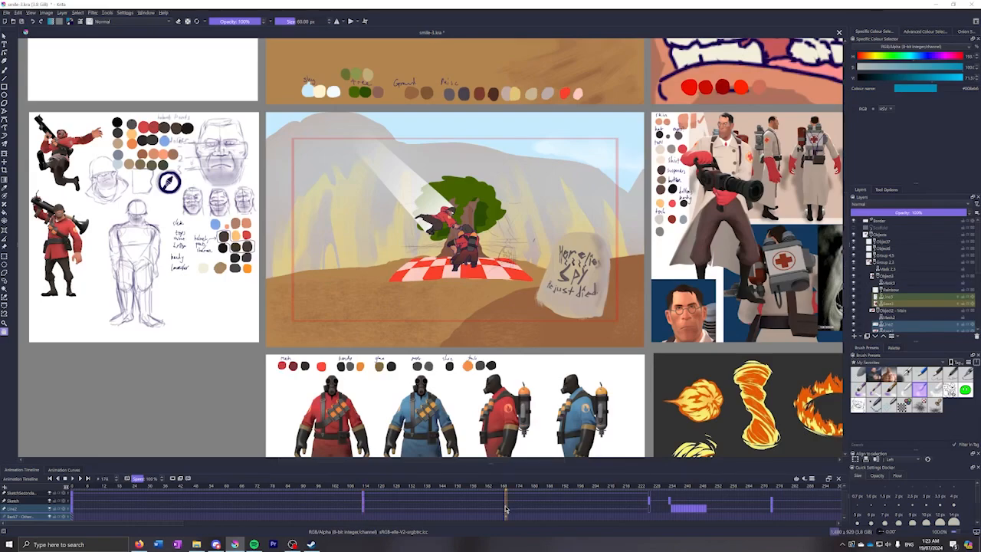
click(649, 503)
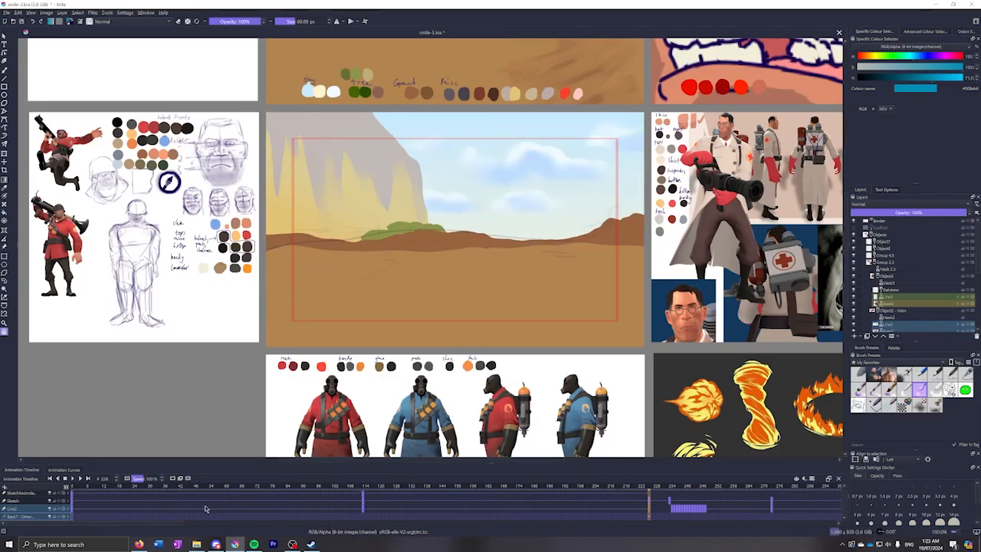
click(206, 508)
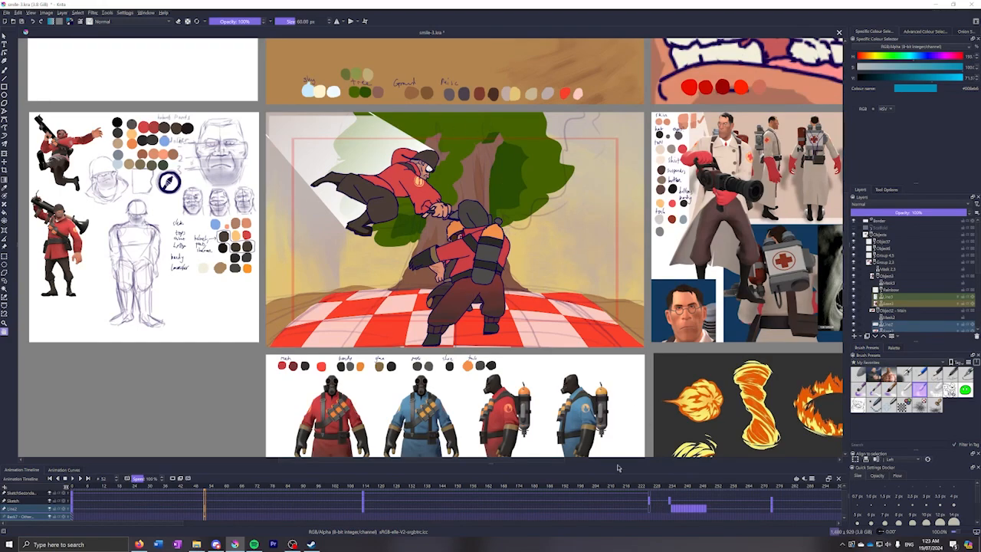
Play smile-3.kra through to the brain-and-butterflies shot and look at the available gradients
click(616, 503)
key(space)
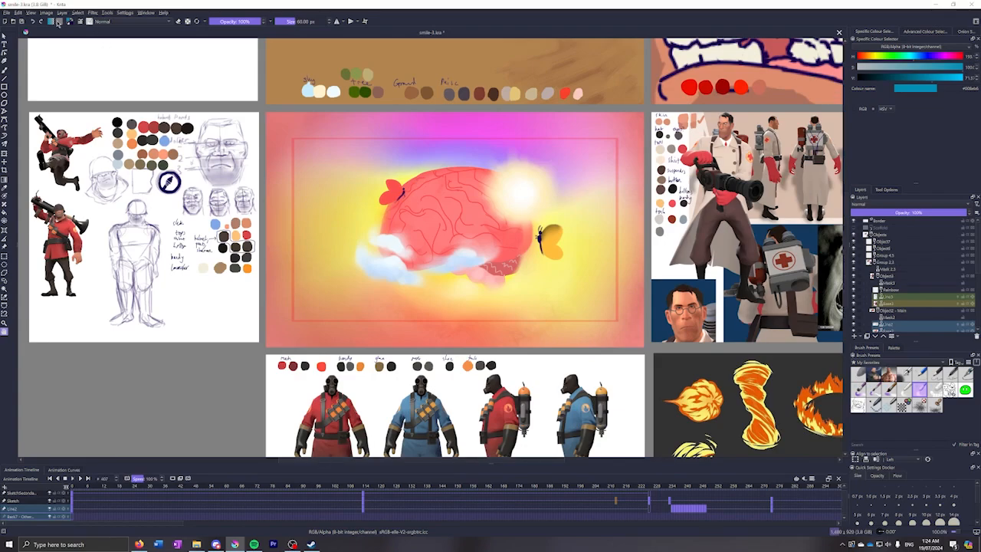
click(50, 23)
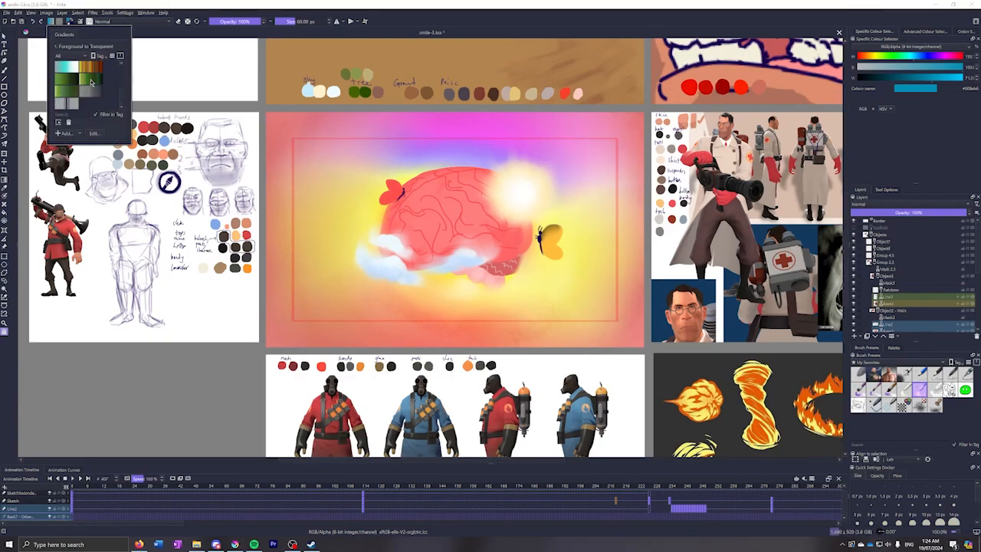
click(249, 11)
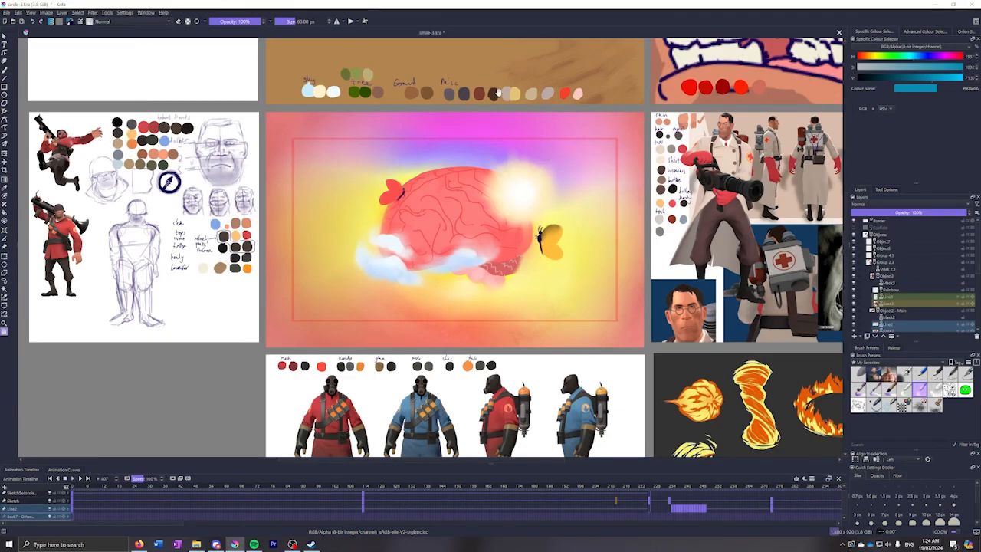
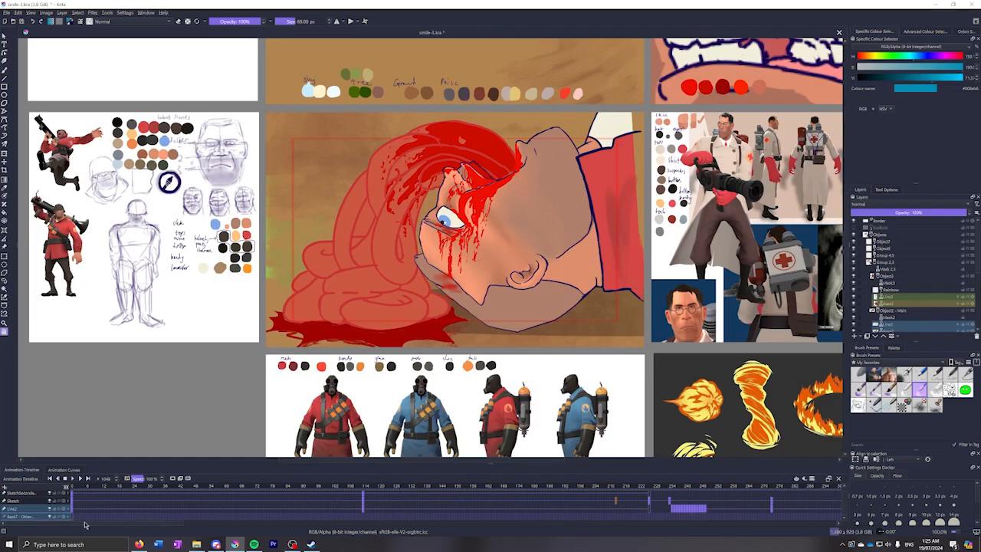
Look through the densely keyed later part of smile-3.kra's timeline and play the animation again
scroll(459, 502, right, 10)
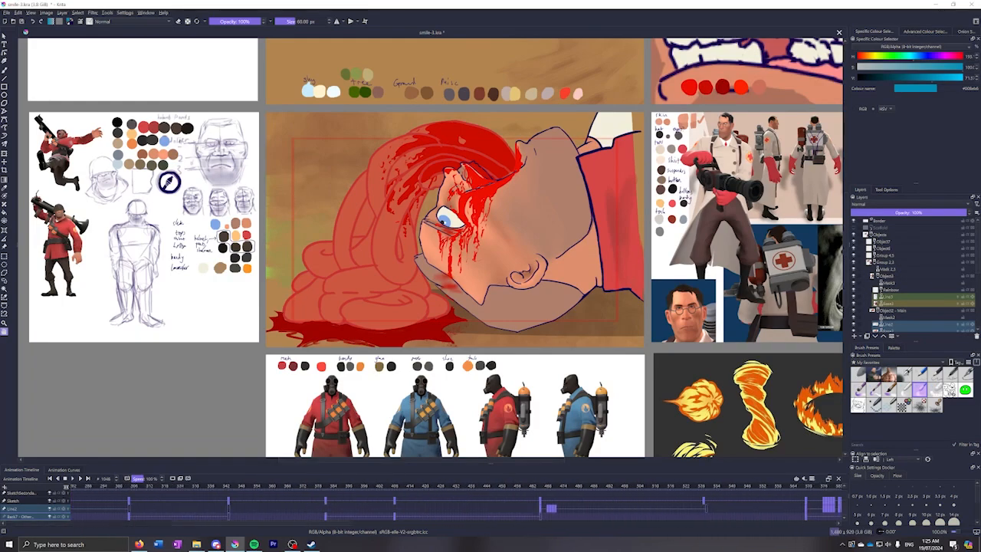
scroll(460, 502, right, 12)
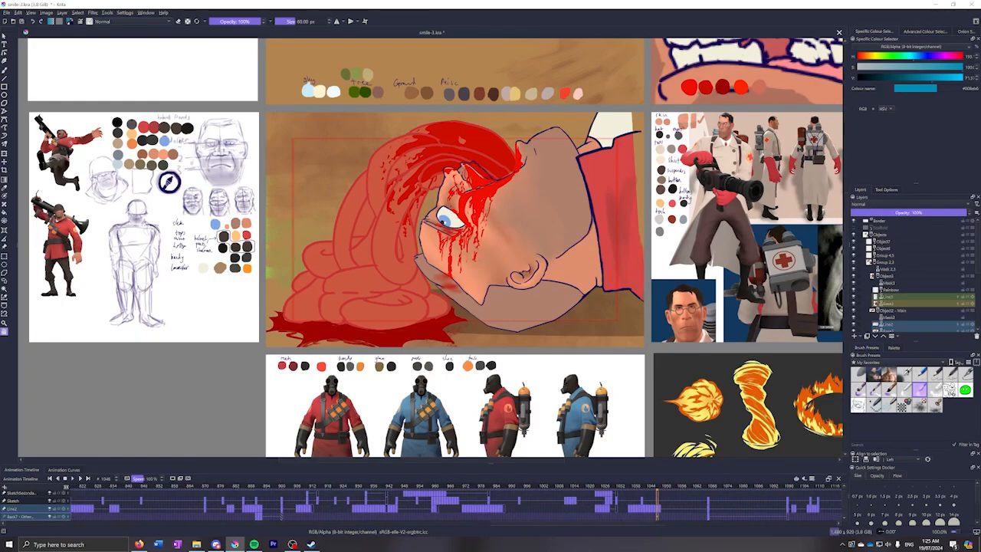
click(341, 515)
key(space)
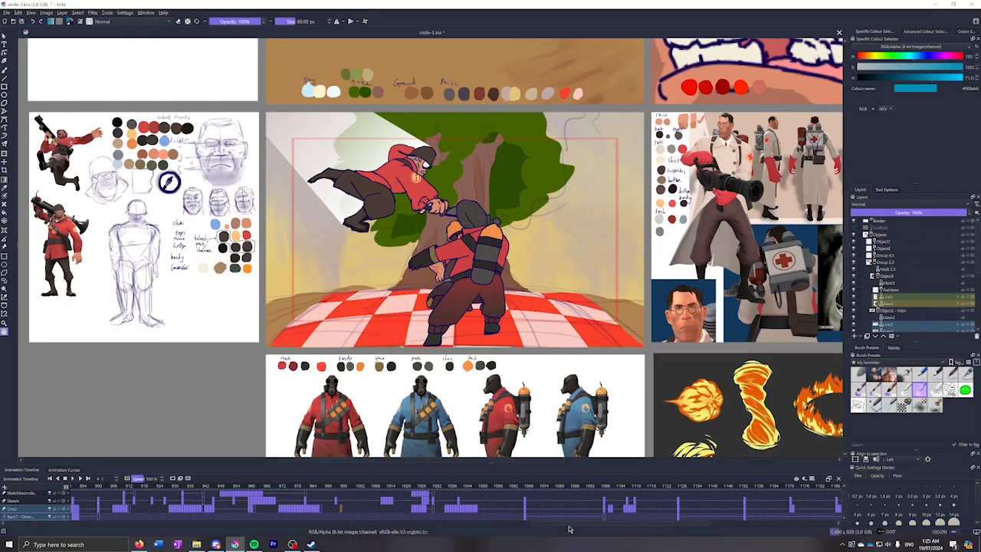
drag(692, 524, 826, 524)
click(704, 508)
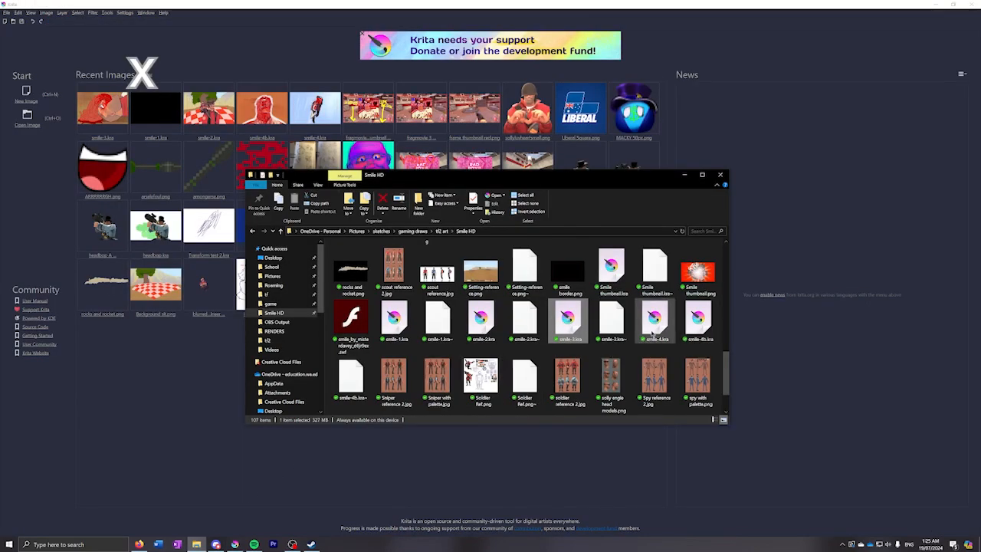
Open smile-4.kra from the Smile HD folder and view its frame with the surrounding reference sheets at 100% zoom
click(654, 330)
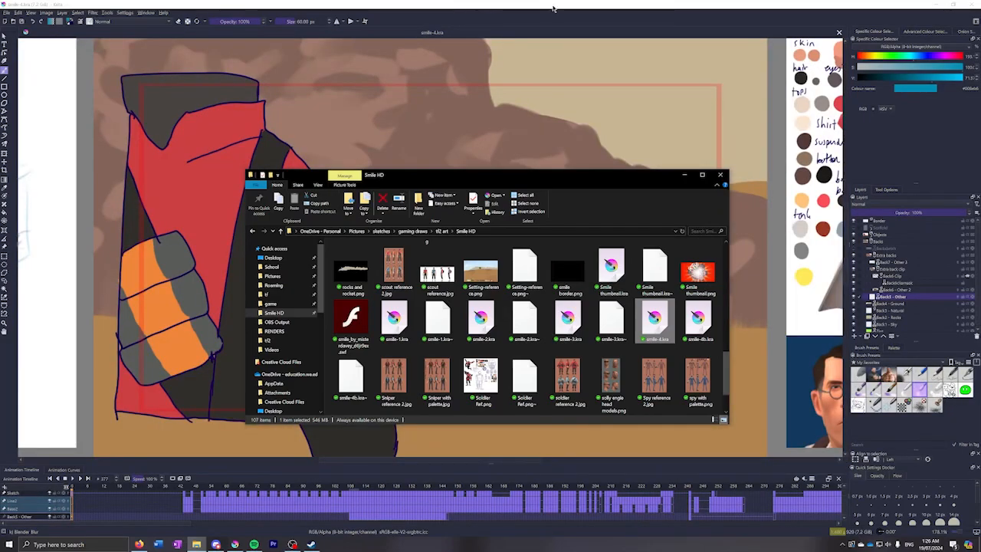
click(553, 9)
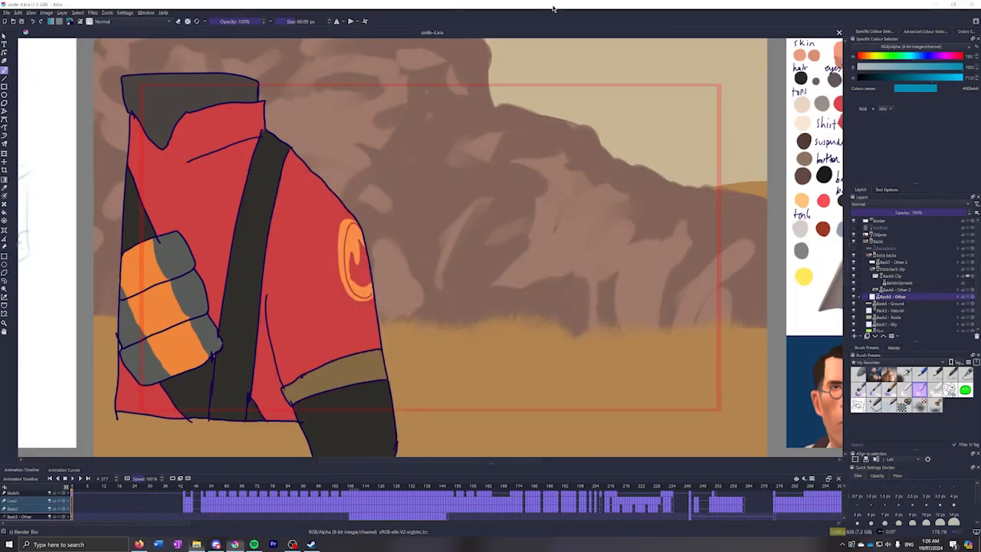
key(2)
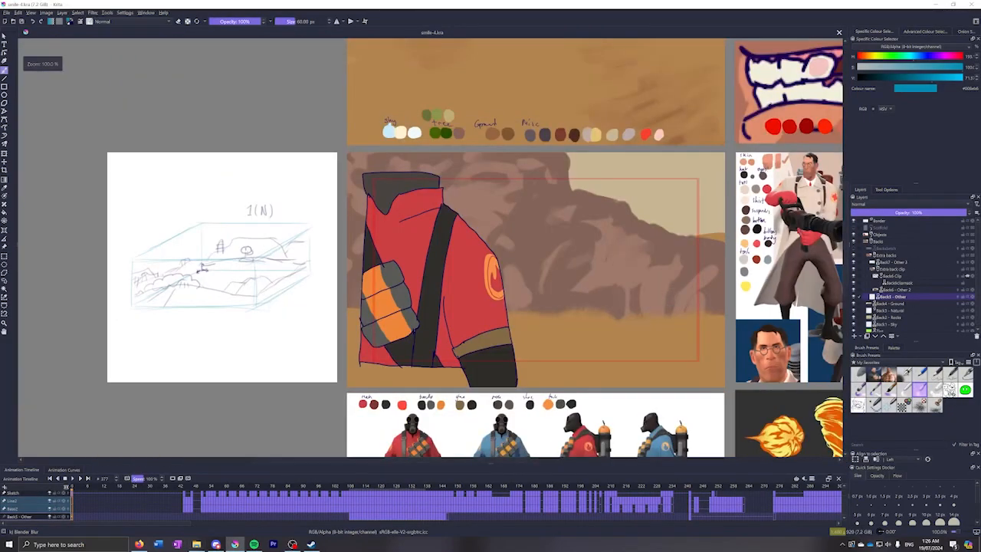
click(8, 336)
drag(528, 283, 460, 289)
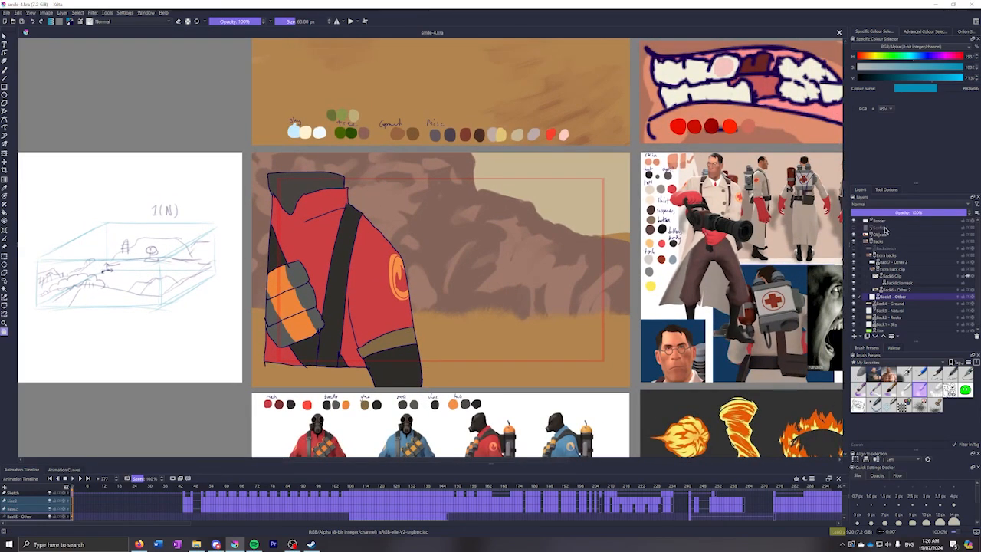
Make the hidden sketch layer above Objects and the Backsketch layer visible over the shot
click(855, 228)
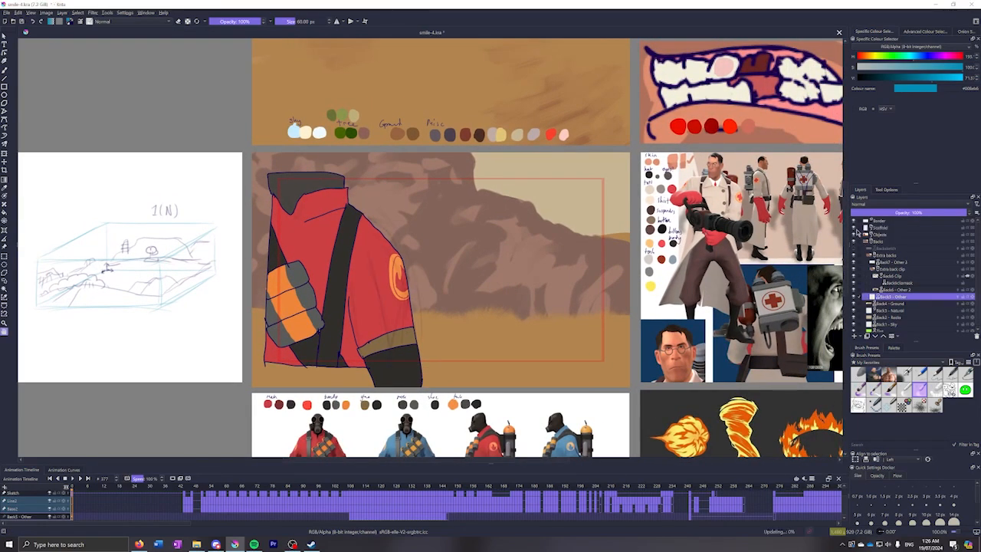
click(855, 249)
drag(582, 231, 521, 233)
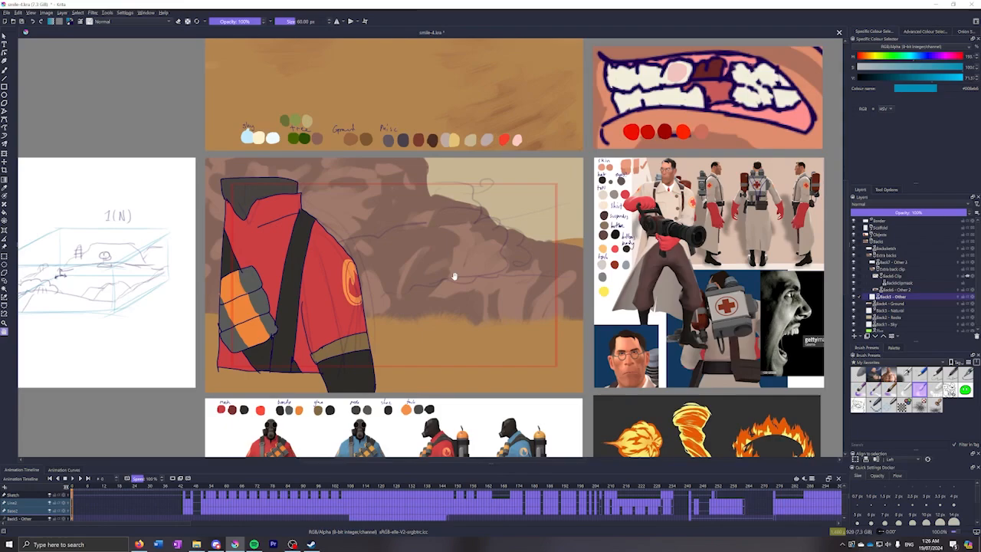
Examine the opening shot of smile-4.kra by moving between the frames around the first dense block of keyframes
click(183, 507)
click(185, 505)
click(173, 508)
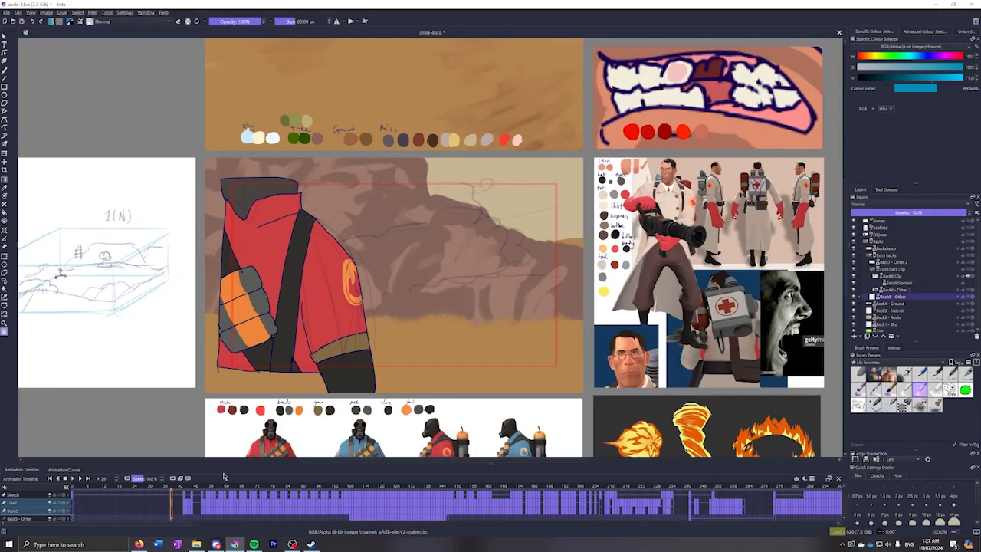
click(194, 513)
click(179, 513)
Examine the medic's charging, bloody impact and rocket launcher shots by moving between frames further along smile-4.kra's timeline
click(352, 503)
click(421, 502)
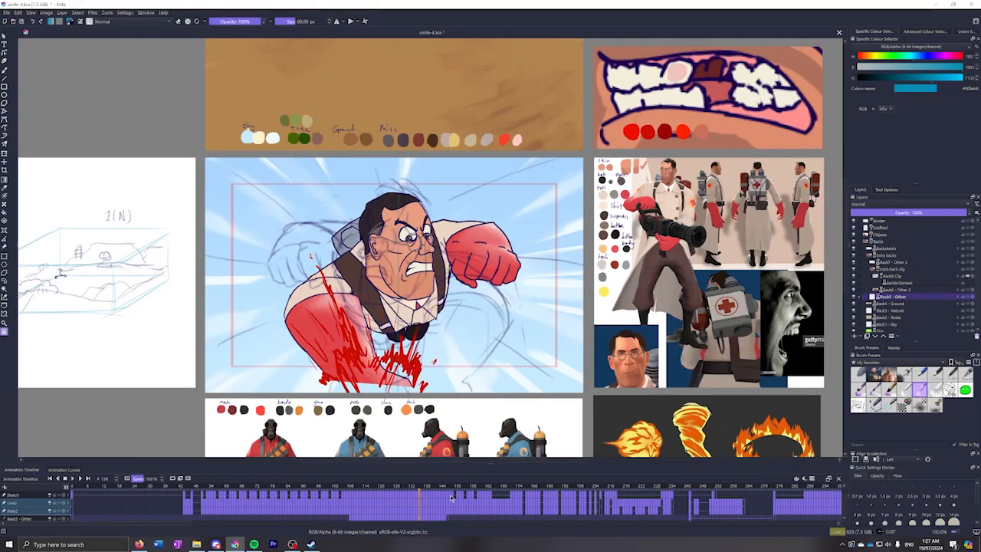
click(478, 499)
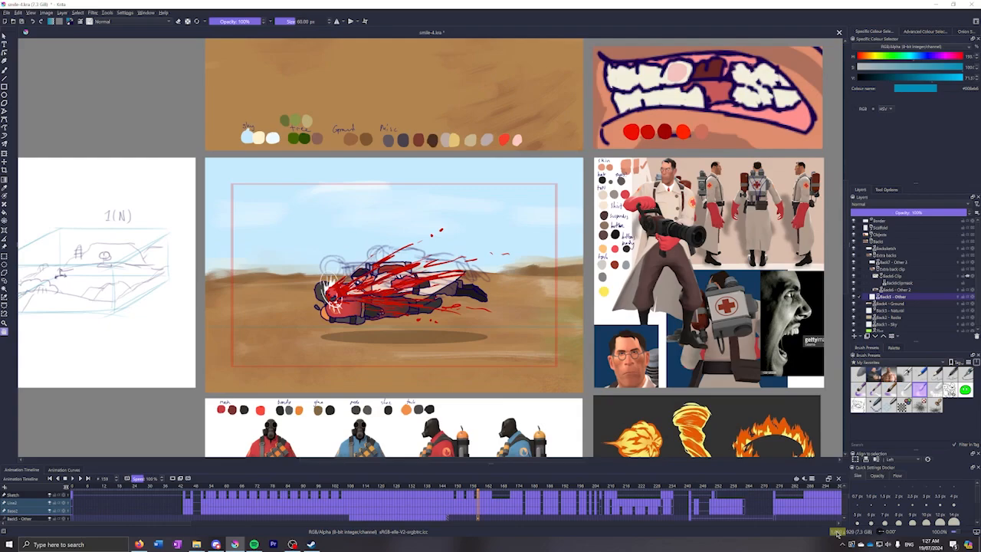
mouse_move(838, 532)
click(635, 500)
click(683, 501)
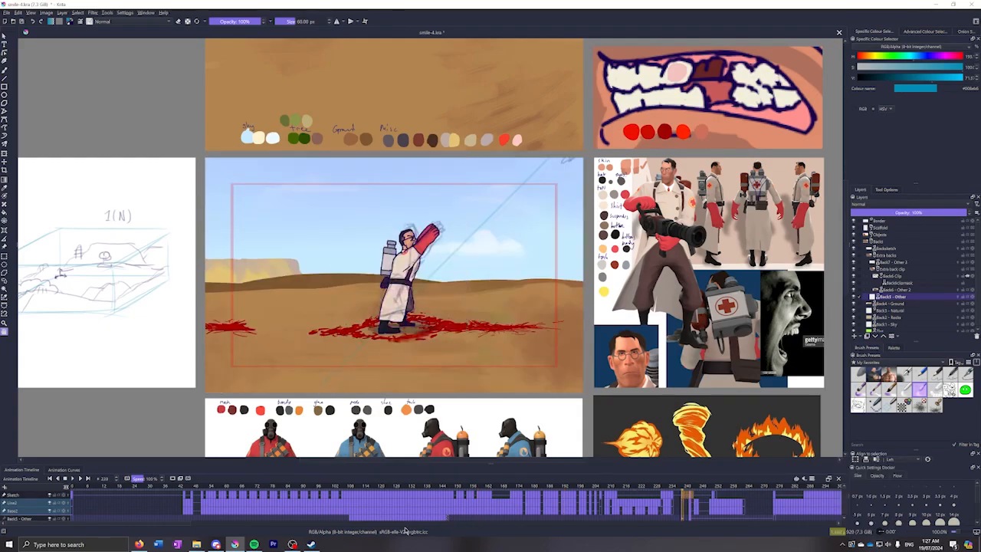
click(600, 504)
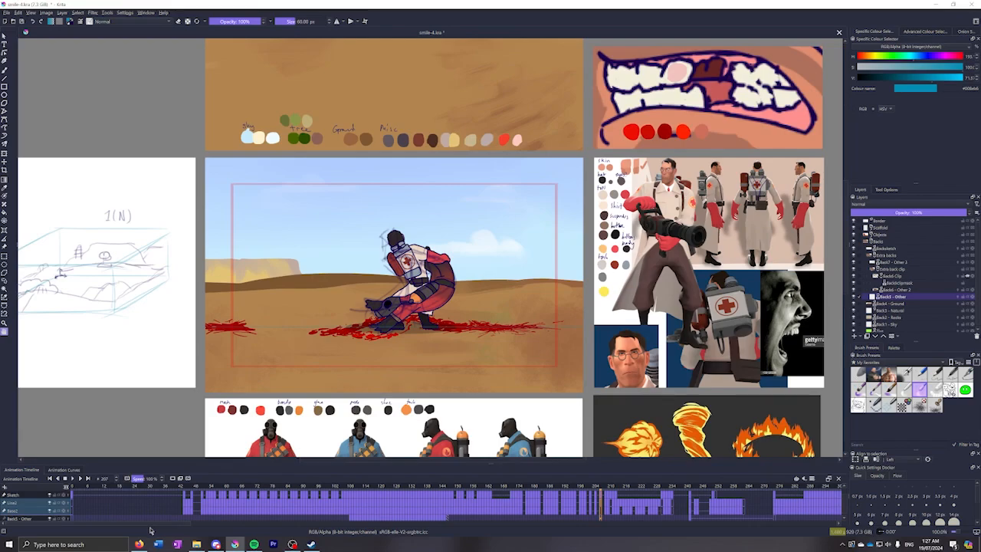
Look along smile-4.kra's whole timeline up to the last keyframes and return to its beginning
scroll(176, 524, right, 10)
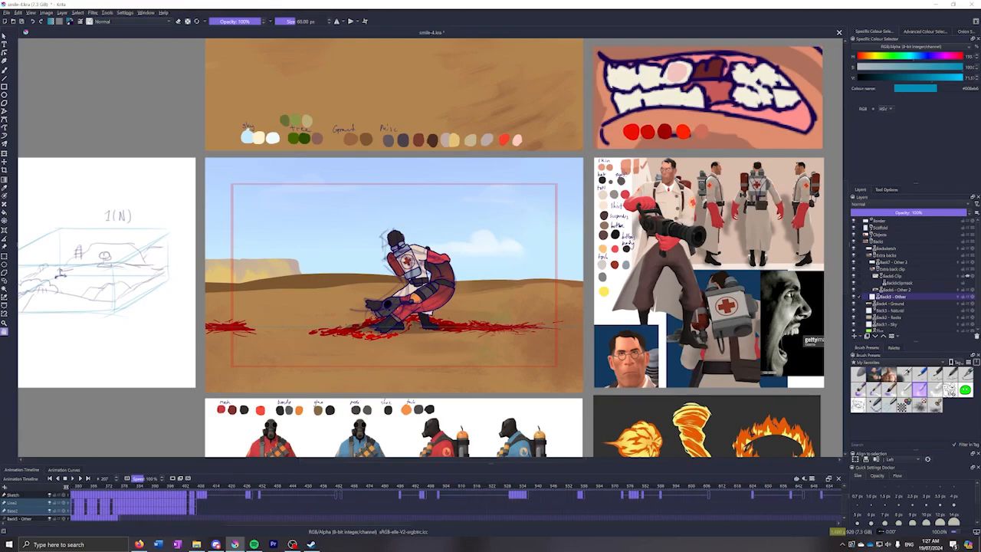
scroll(176, 524, right, 15)
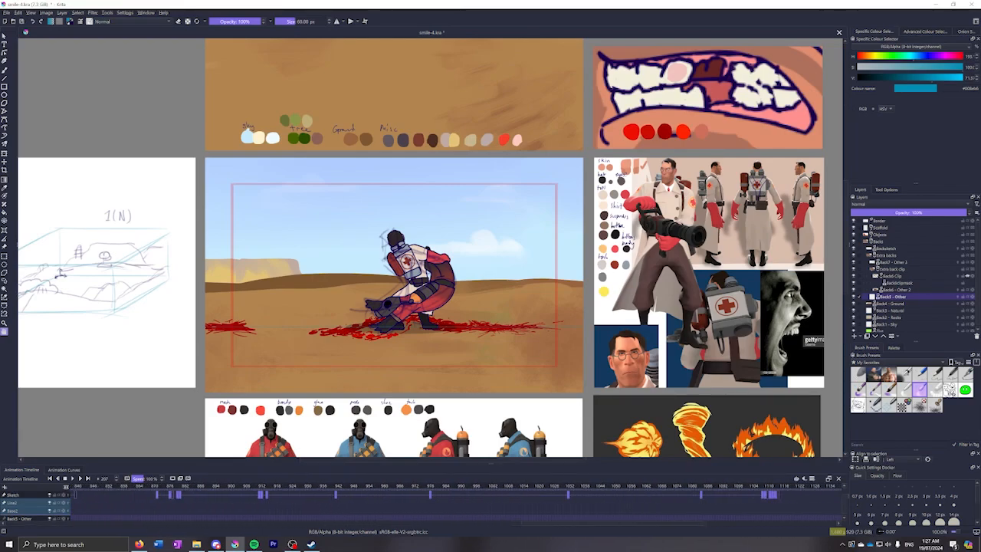
drag(696, 524, 183, 525)
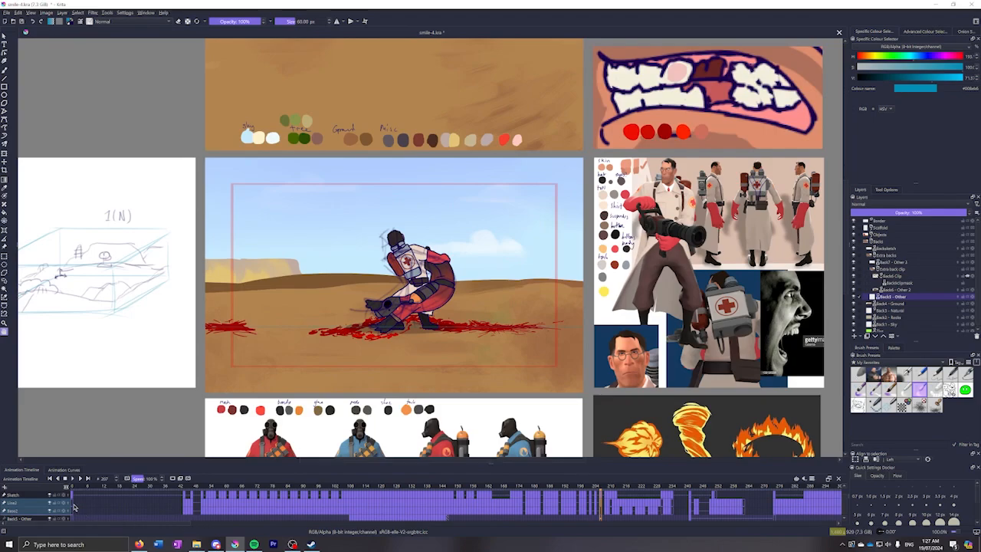
Play smile-4.kra's animation from its first frame, the pyro shot in front of the rocks
click(74, 507)
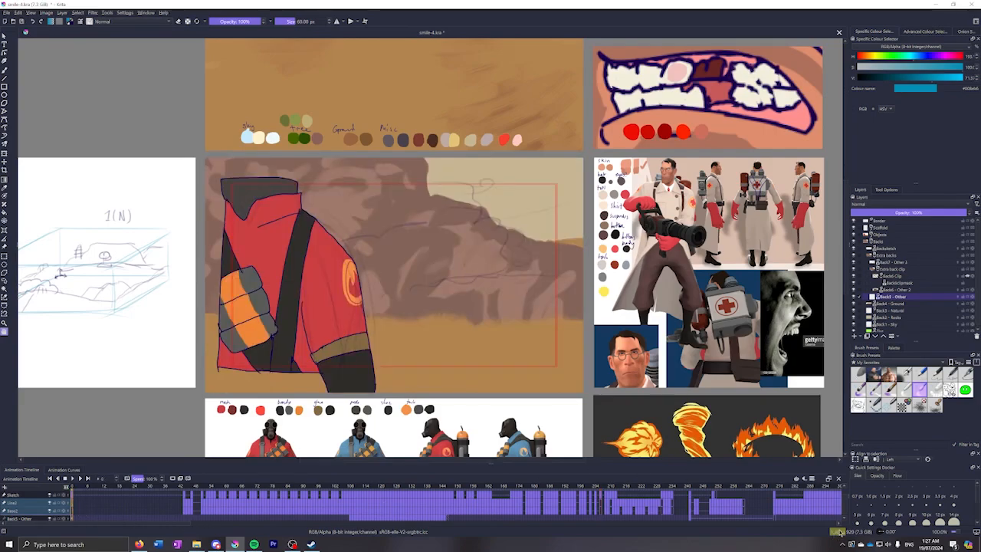
mouse_move(839, 531)
click(84, 497)
click(72, 499)
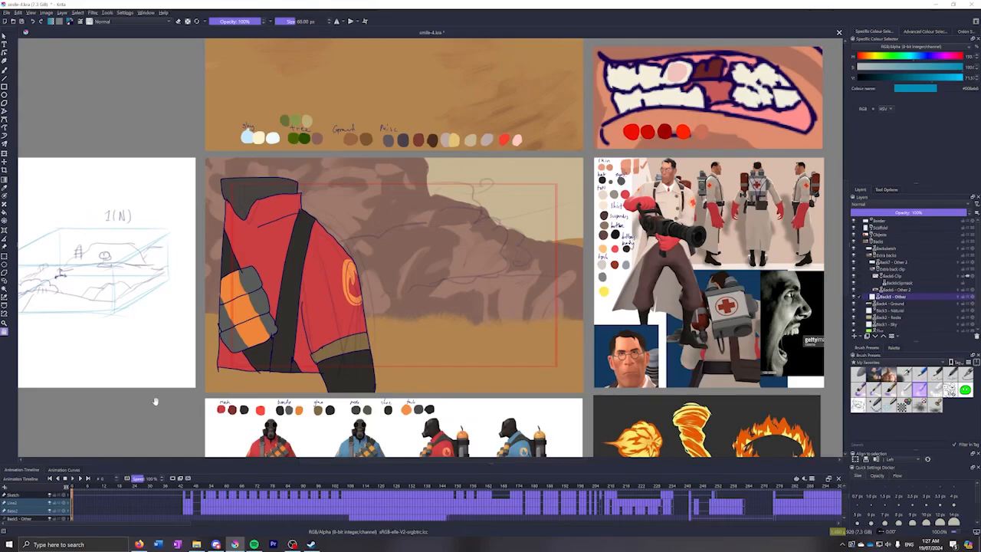
key(space)
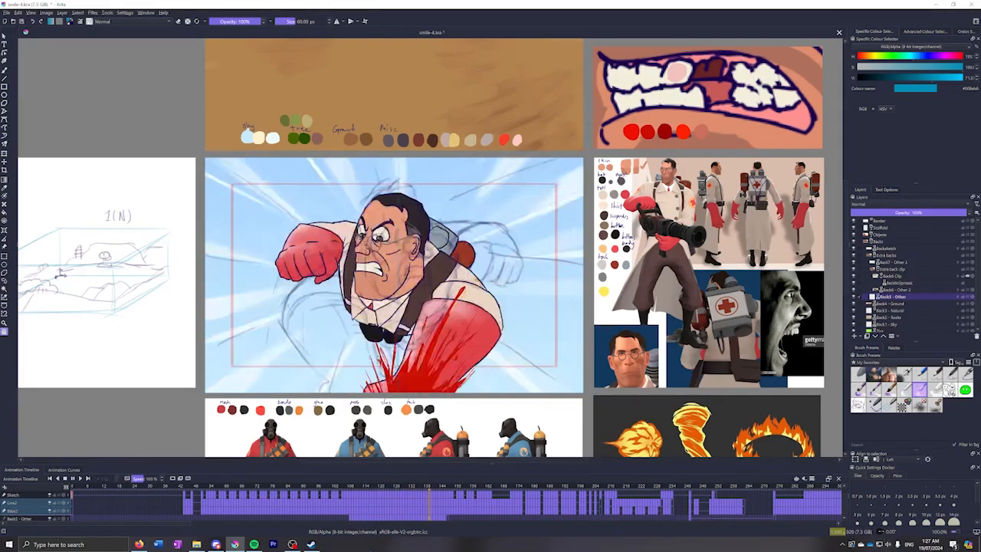
Hide the sketch layer above Objects and go frame by frame through the start of the medic's punching shot
click(854, 228)
click(344, 513)
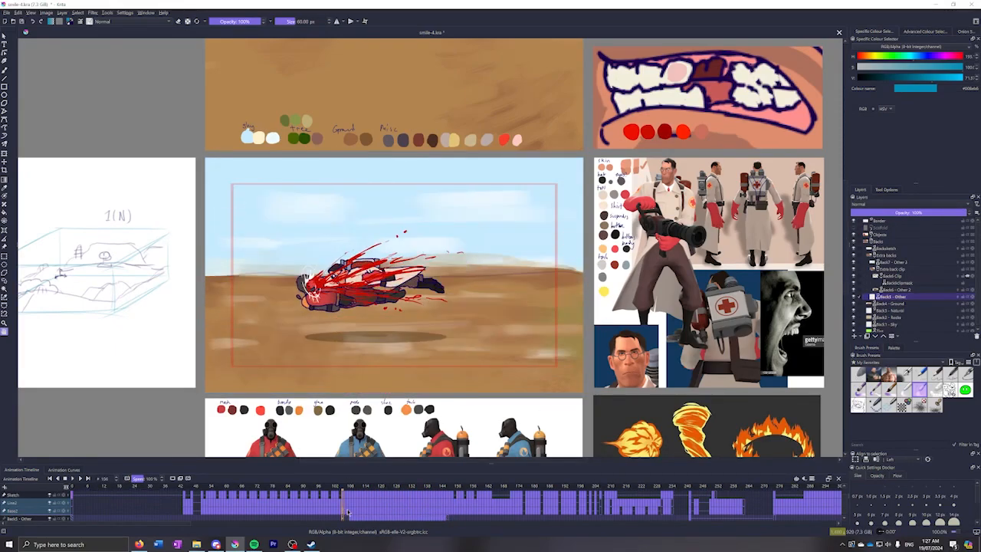
click(351, 511)
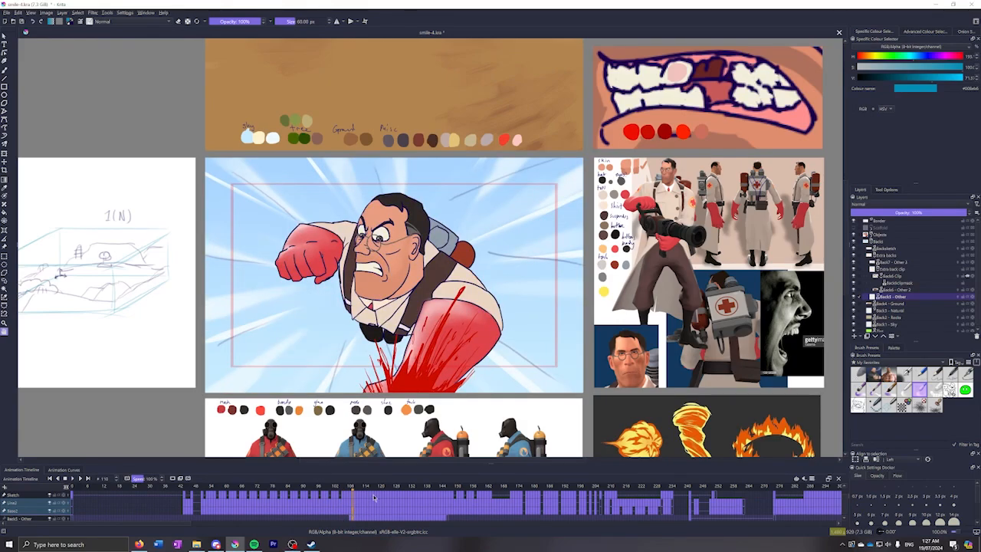
key(Right)
key(Right)
key(Right)
key(Right)
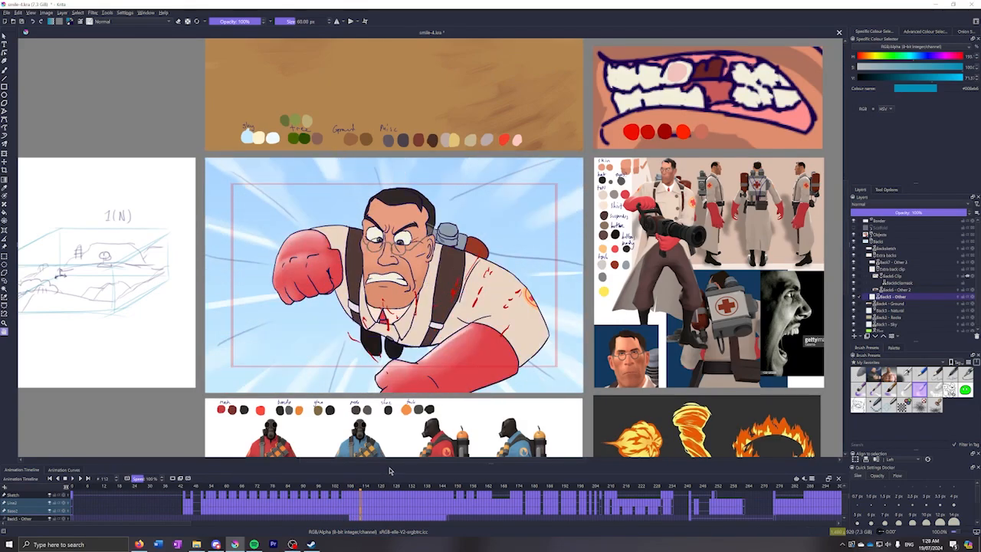
Compare the two alternating punch drawings of the medic at frames 113 and 114
key(Right)
key(Left)
key(Right)
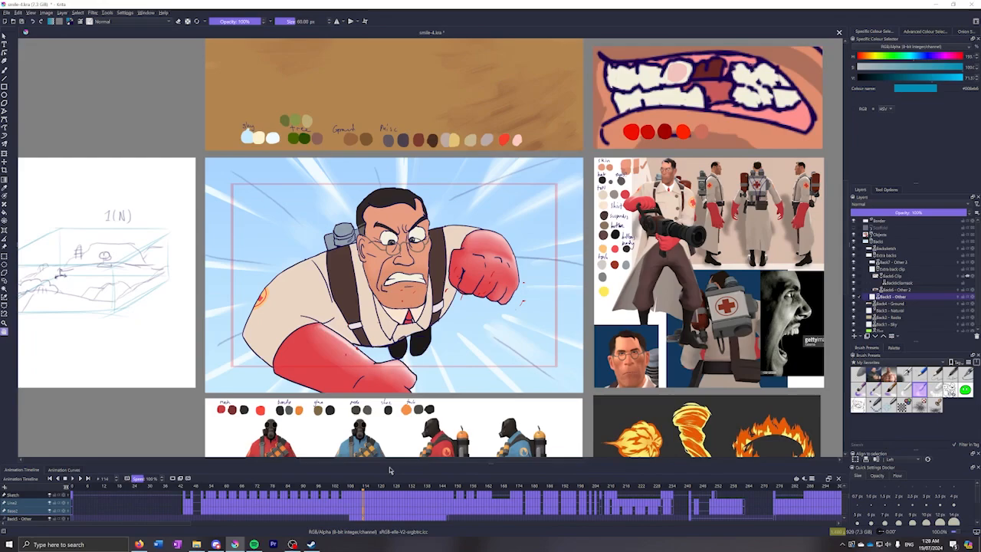
key(Left)
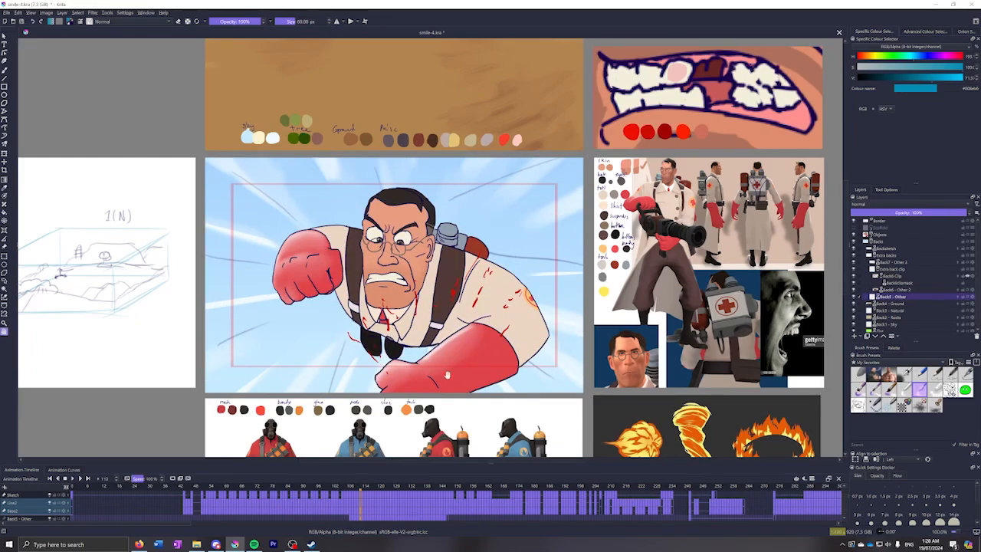
key(Right)
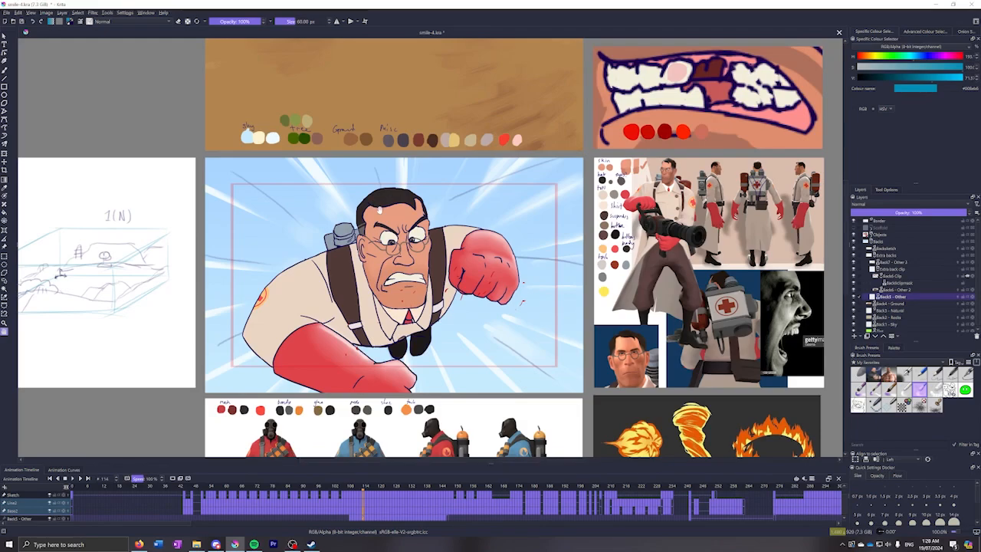
key(Left)
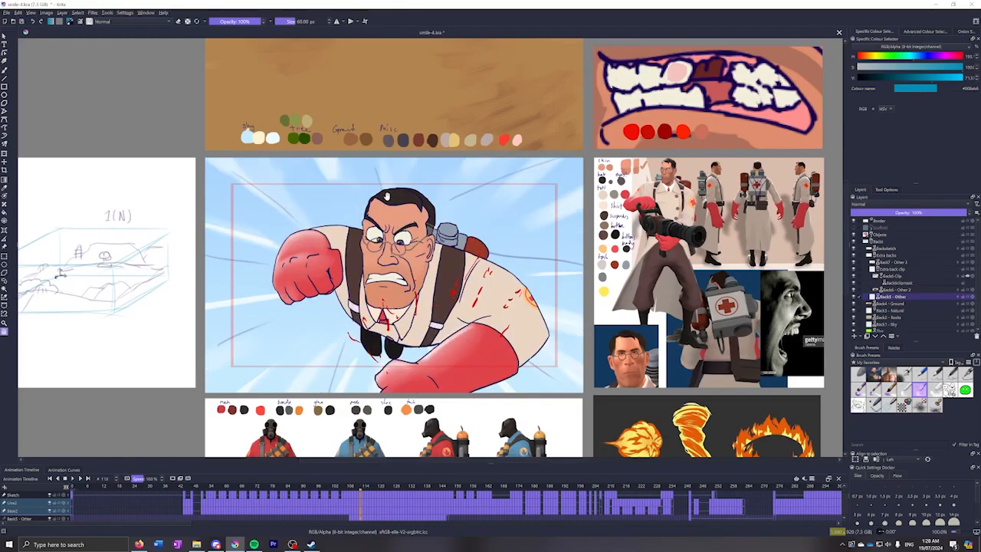
key(Right)
key(Left)
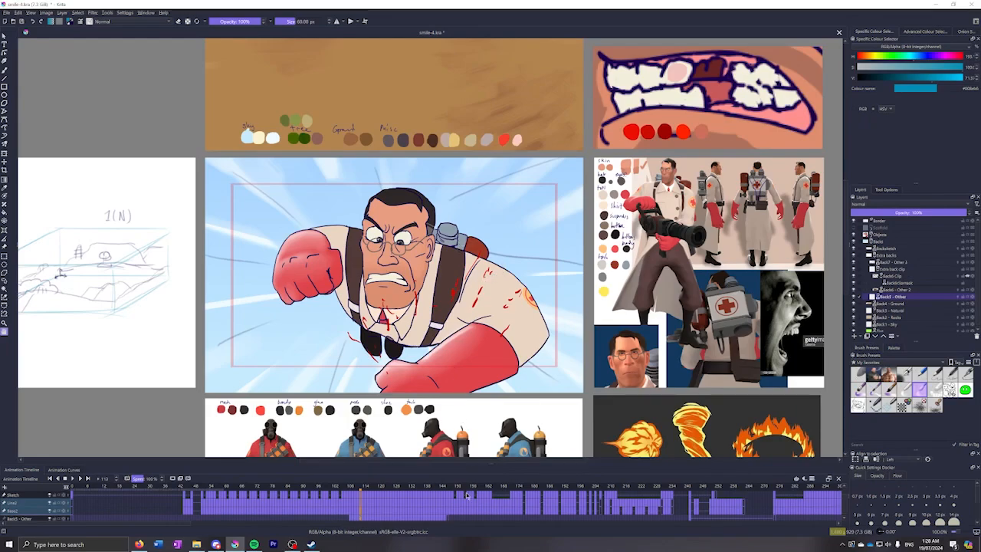
click(338, 503)
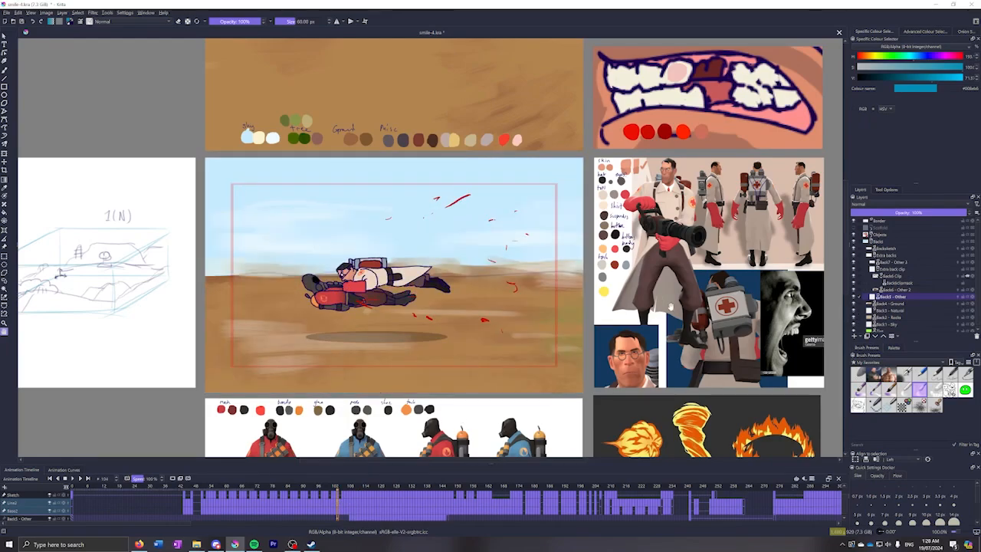
key(space)
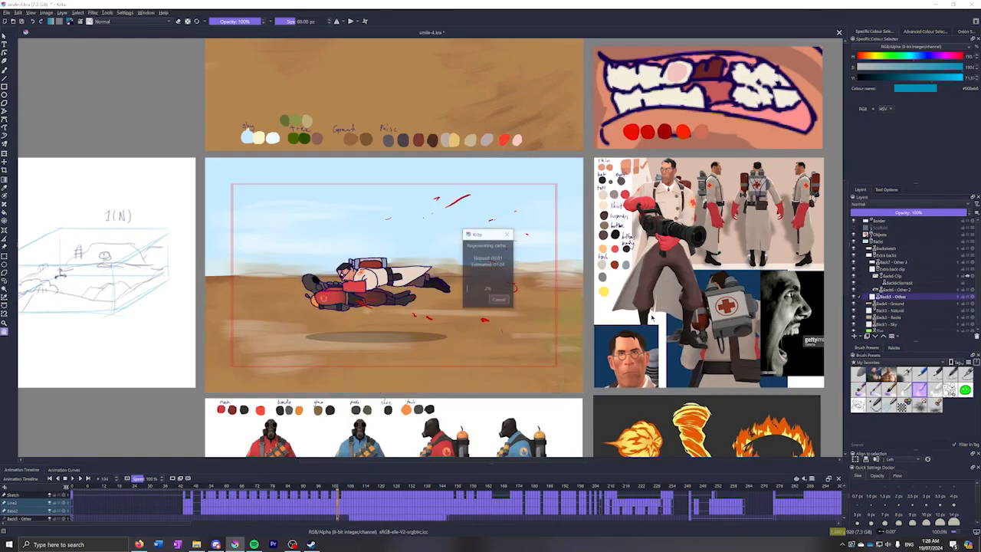
click(502, 301)
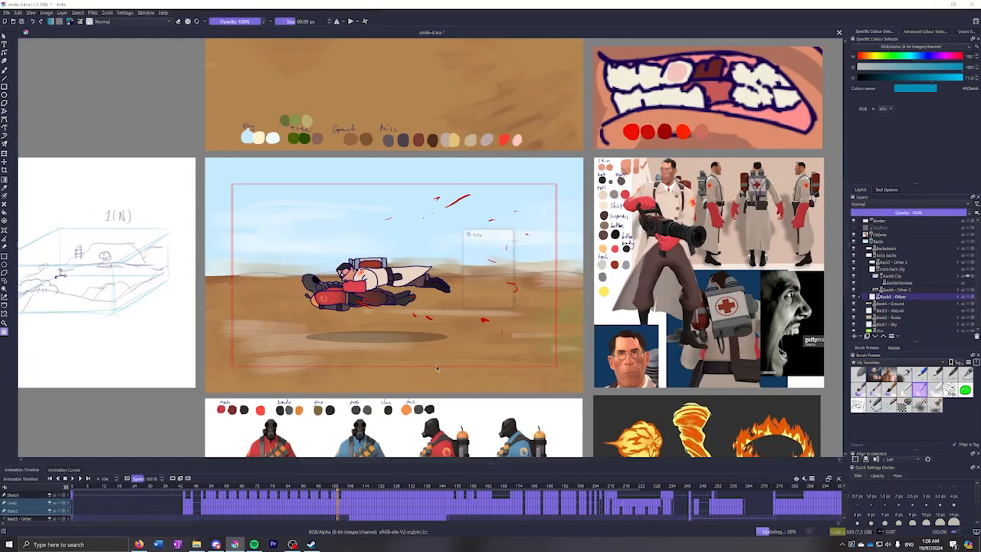
Select the frame range of the medic's punching shot up to frame 149 and play only that range
mouse_move(351, 509)
mouse_down()
mouse_move(360, 509)
mouse_move(346, 509)
mouse_up()
shift+click(453, 503)
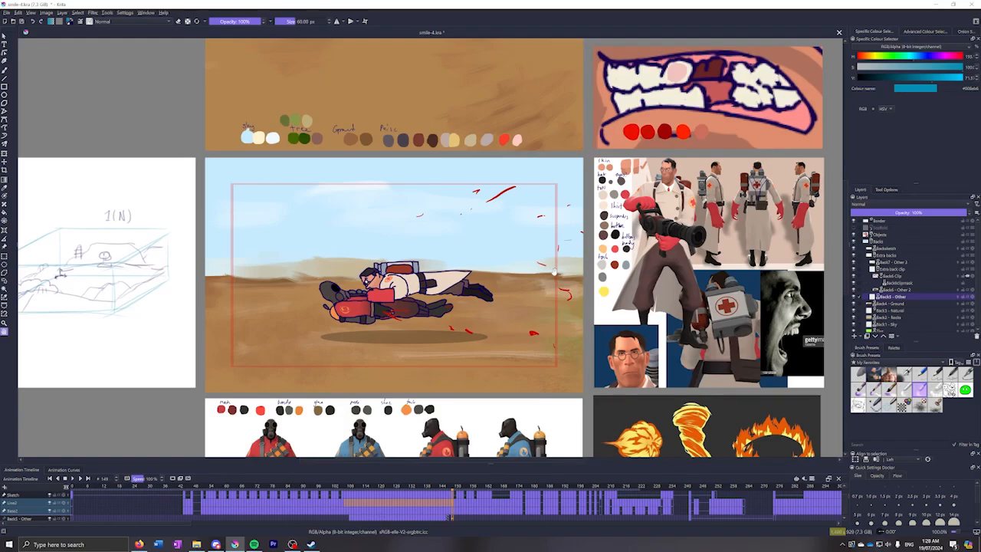
key(space)
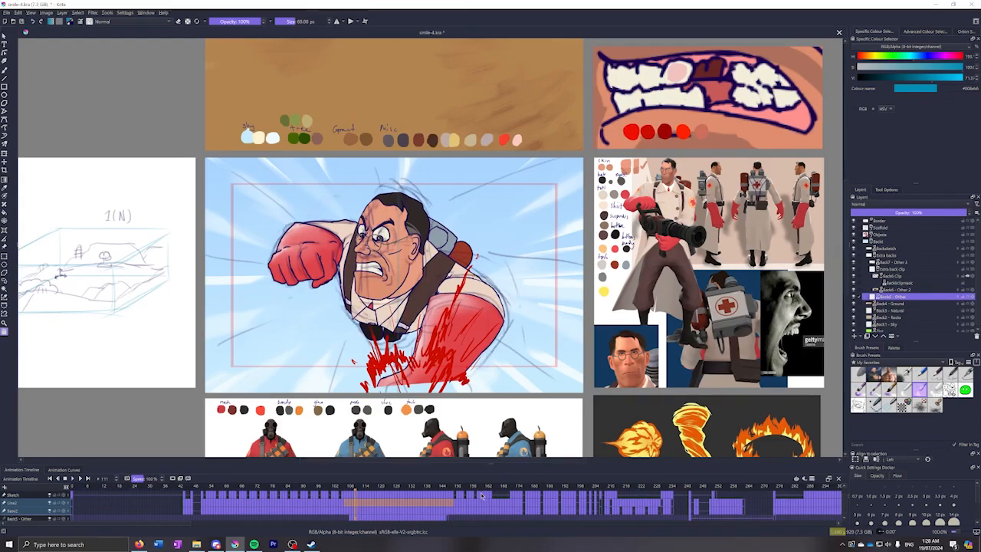
Examine several frames of the punching shot with the rough sketch shown over the medic
click(414, 508)
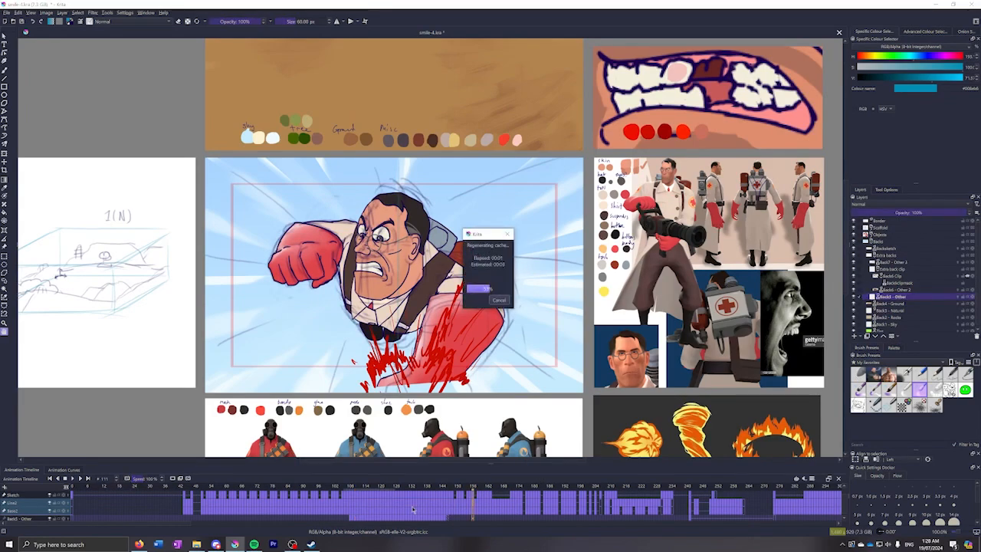
click(399, 505)
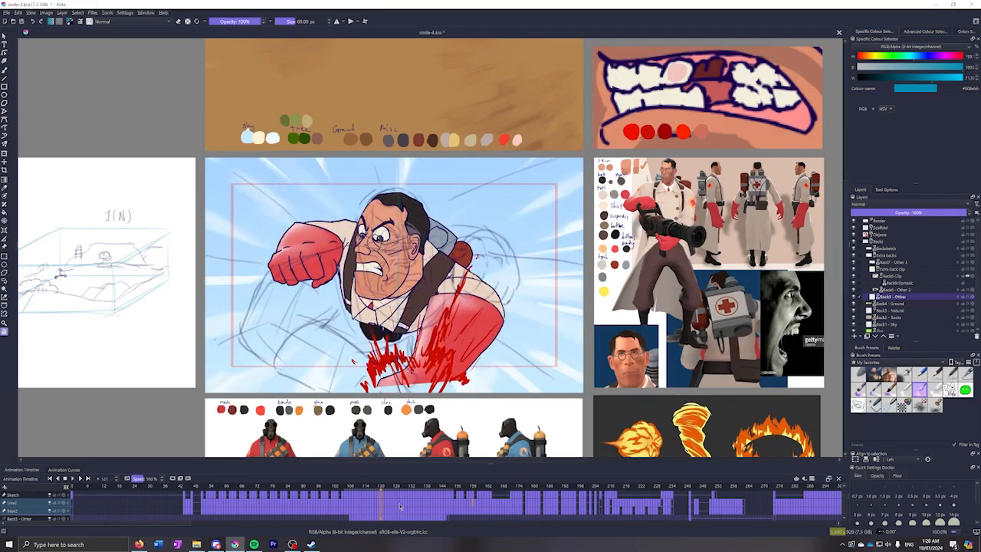
click(426, 504)
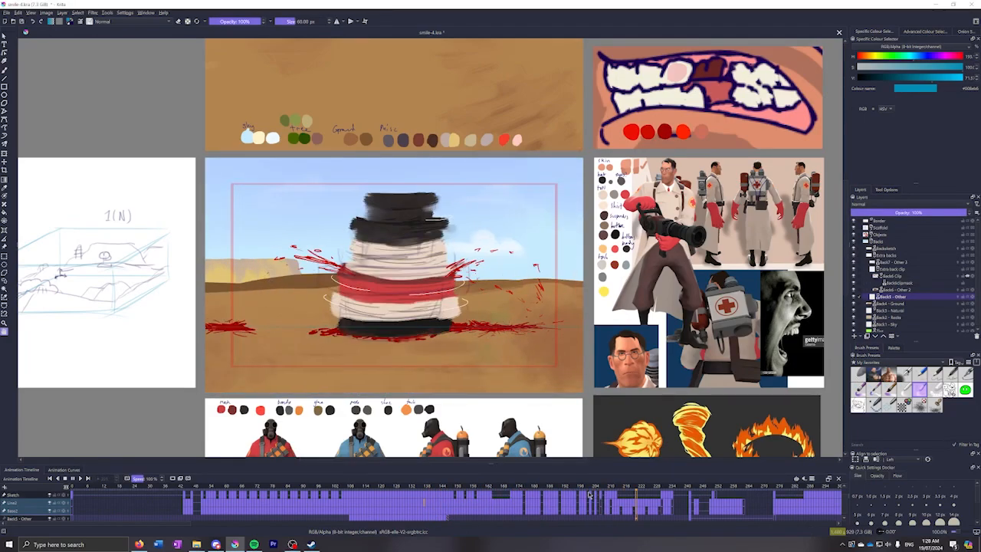
Examine the rolling ball shot and the frames of the medic swinging the pyro's body, and play the animation from there
click(510, 512)
click(488, 499)
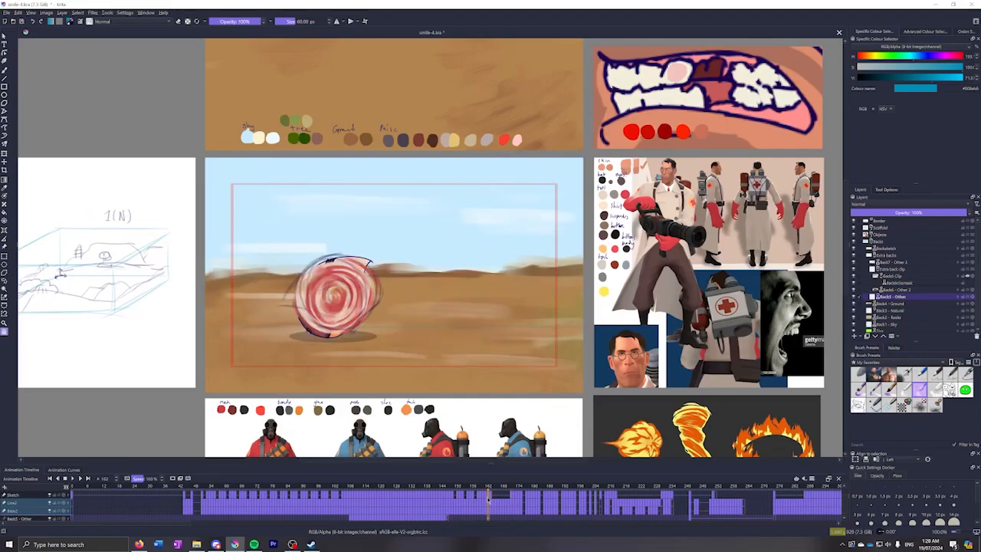
drag(473, 499, 522, 501)
click(529, 512)
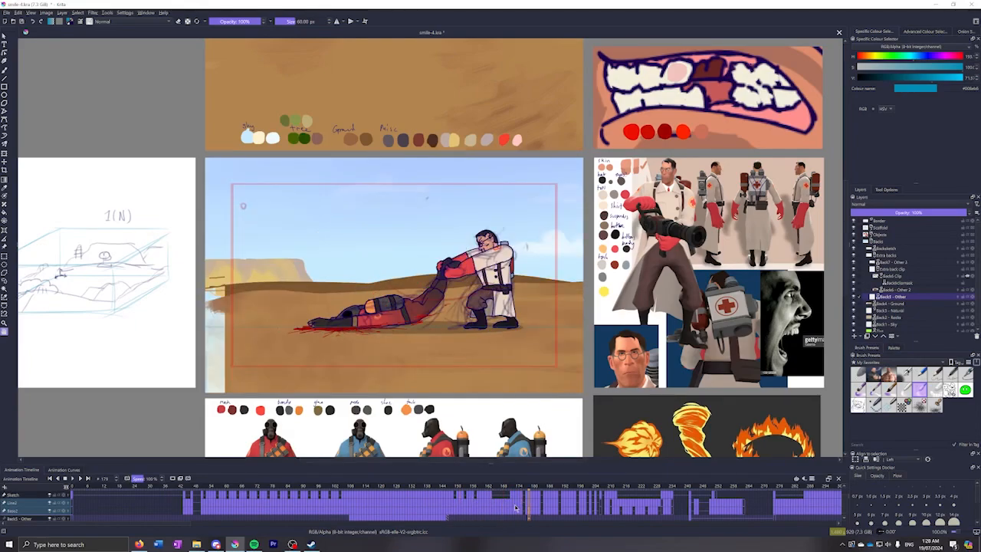
click(507, 509)
click(519, 505)
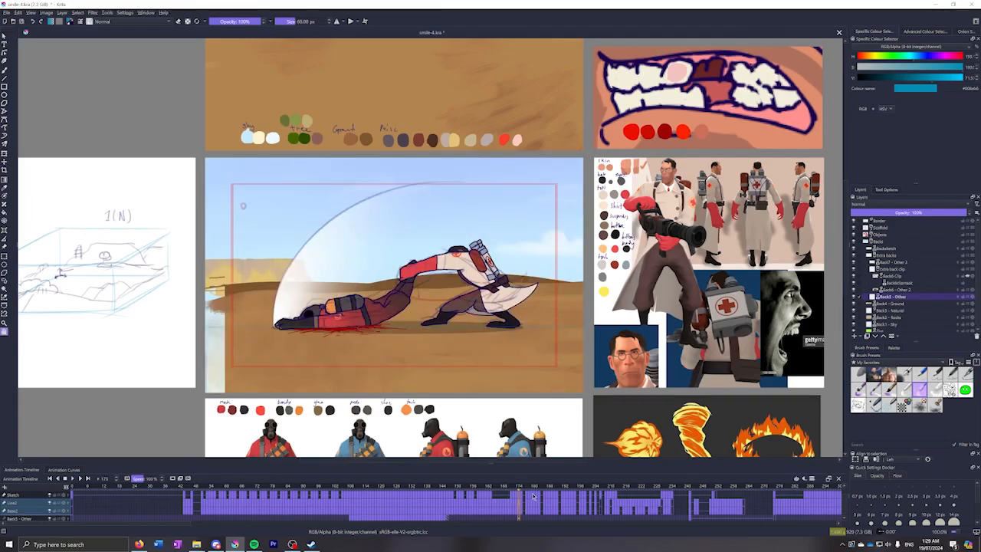
key(space)
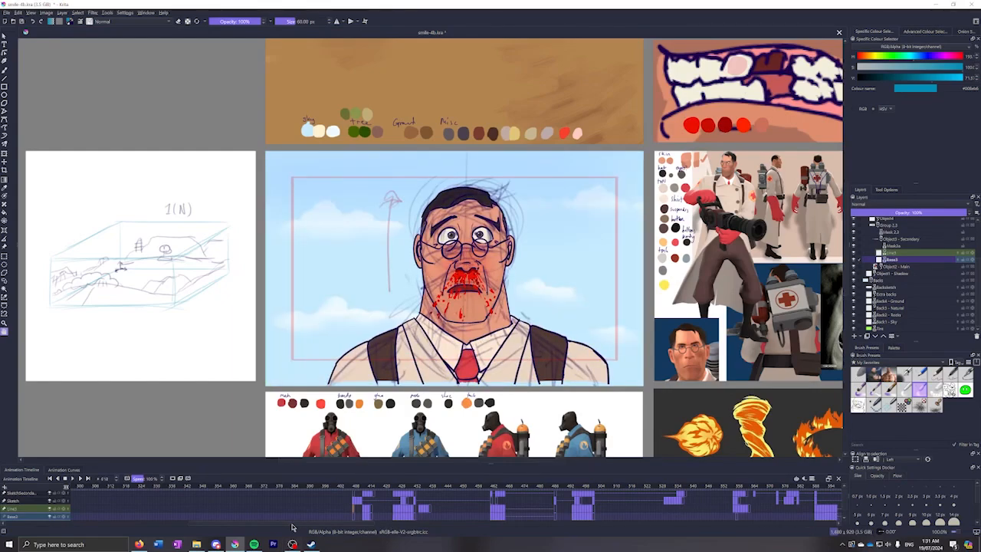
Examine the mid-air gift text and blood splatter shots in smile-4b.kra by moving between frames further along its timeline
scroll(322, 522, down, 3)
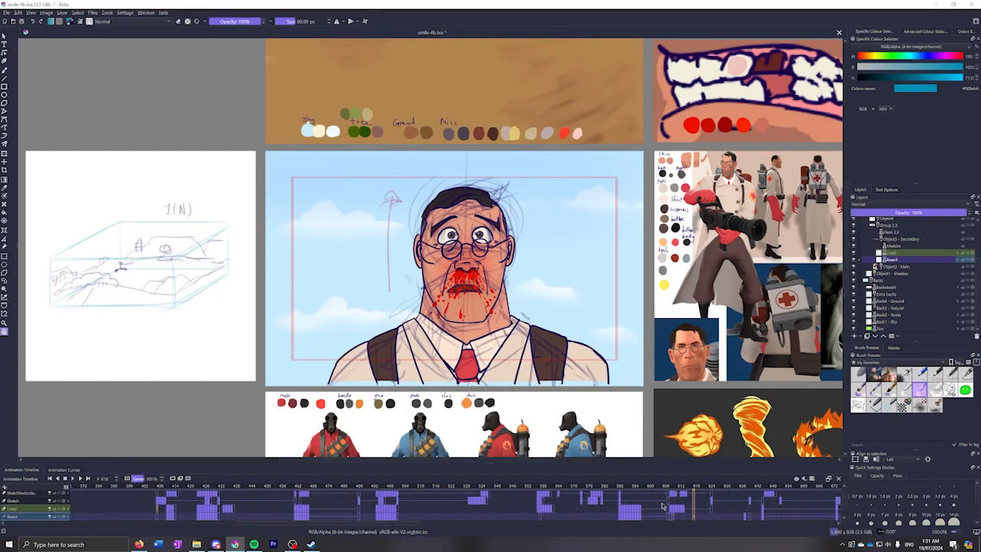
click(664, 506)
click(620, 507)
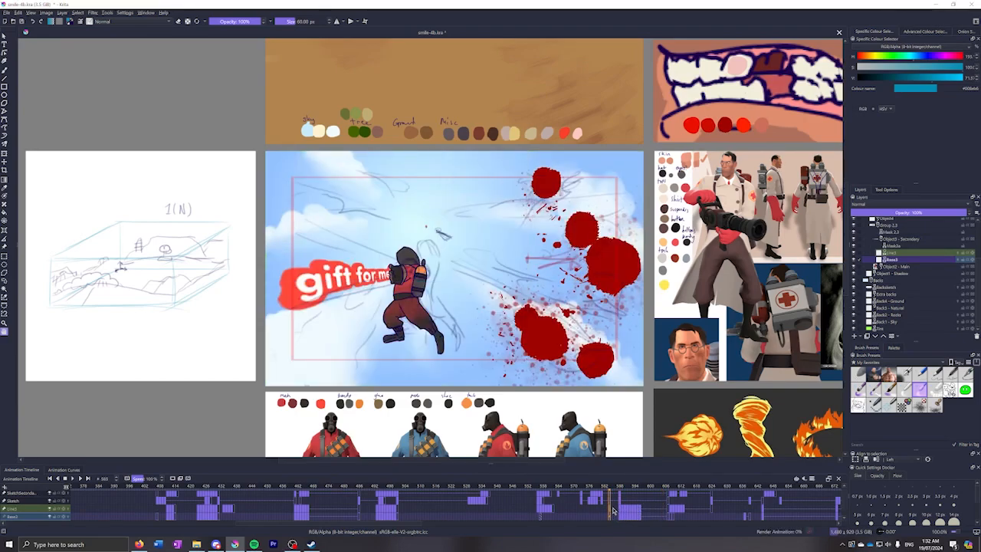
click(589, 507)
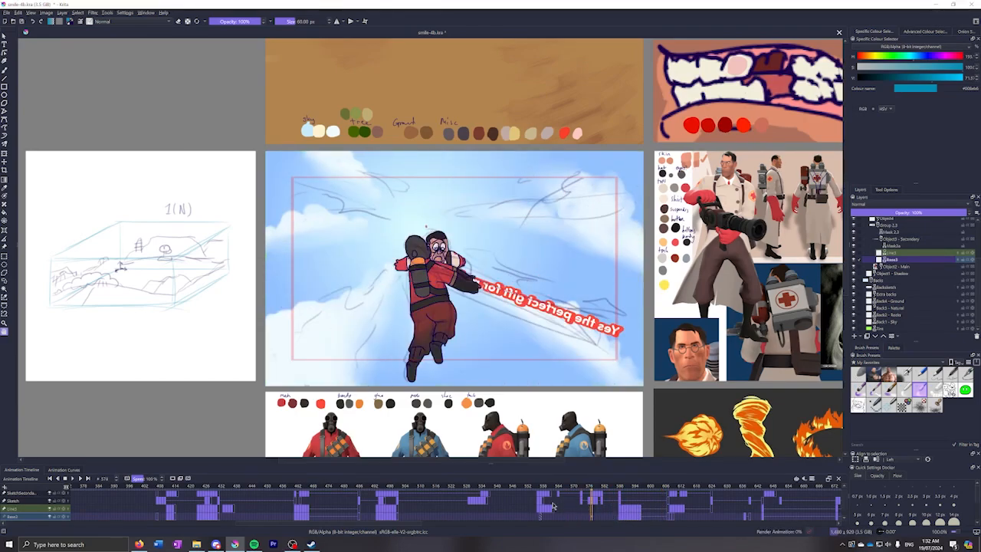
click(600, 505)
click(594, 506)
View the reference sheets around smile-4b.kra's frame at 66.7% zoom and enlarge the animation frame to 133.3%
scroll(437, 260, up, 8)
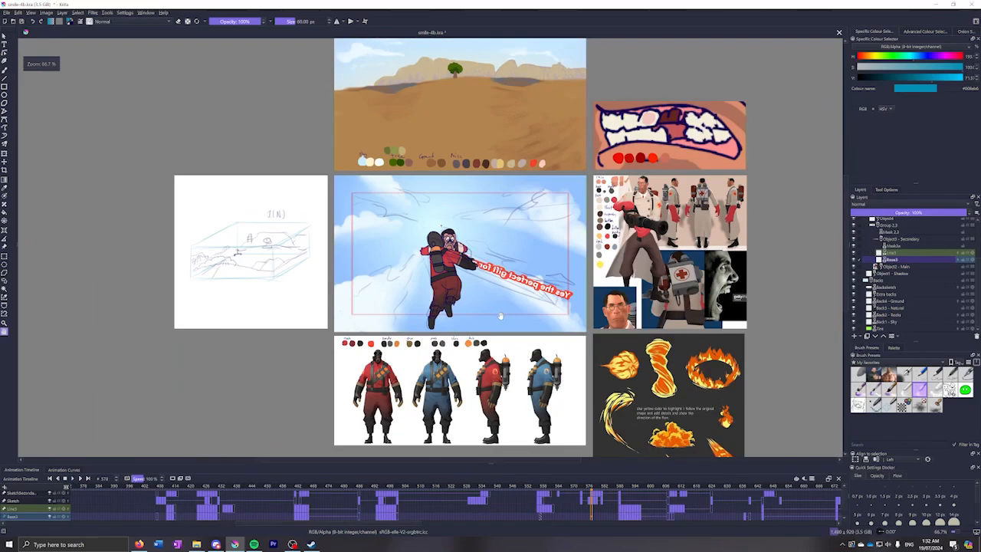
scroll(500, 315, up, 2)
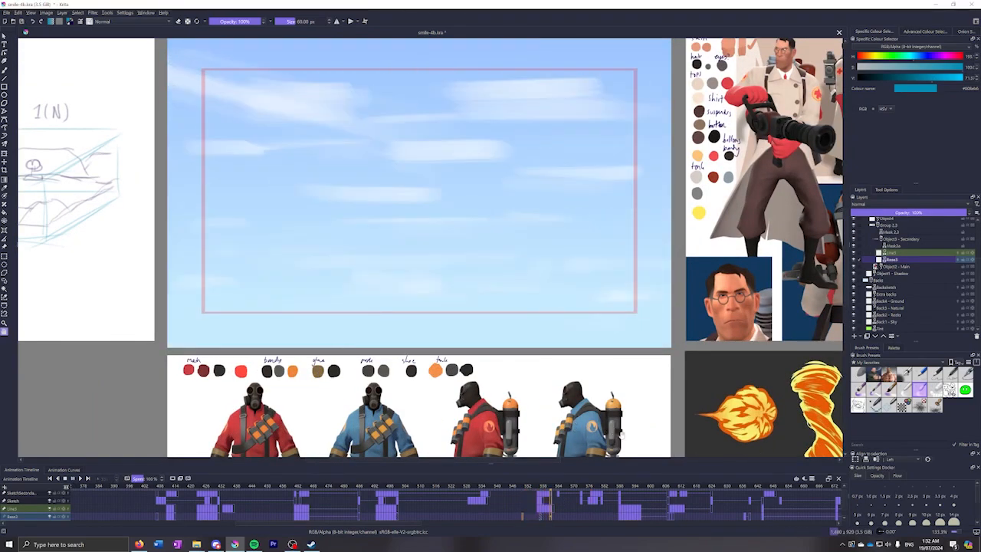
drag(366, 337, 376, 393)
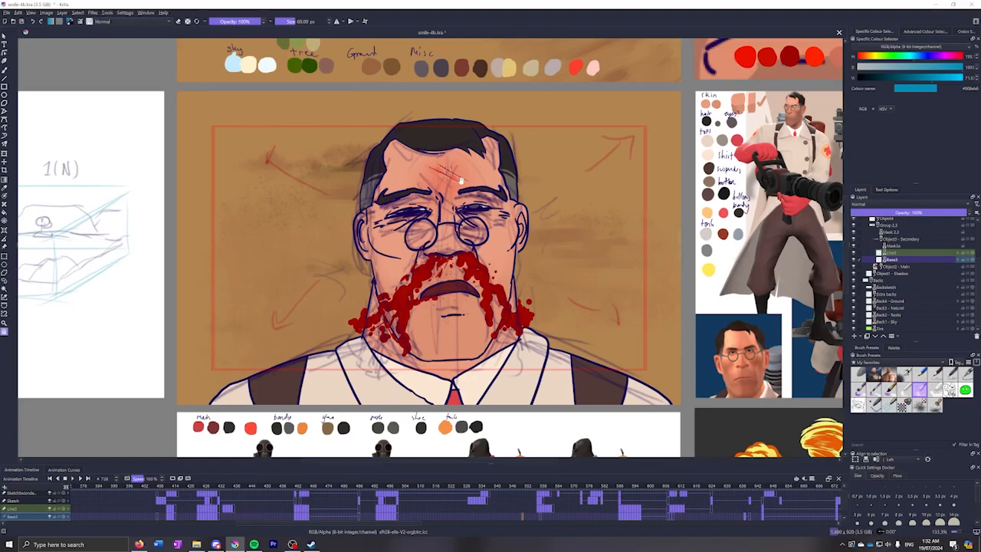
Inspect the cuts on the medic's forehead at 800% zoom, return to 133.3% and play the animation onward
scroll(461, 181, up, 8)
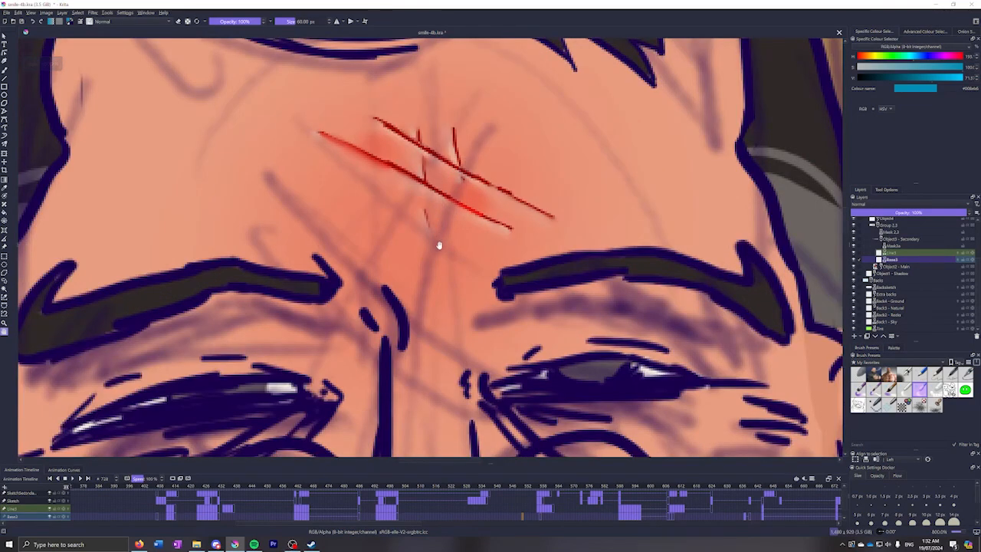
scroll(439, 245, down, 10)
scroll(440, 273, up, 2)
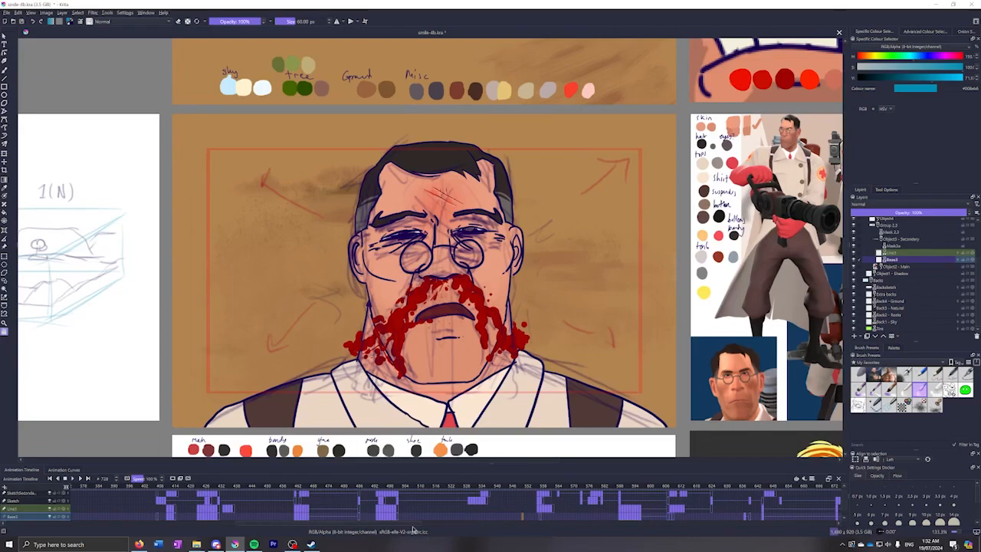
key(space)
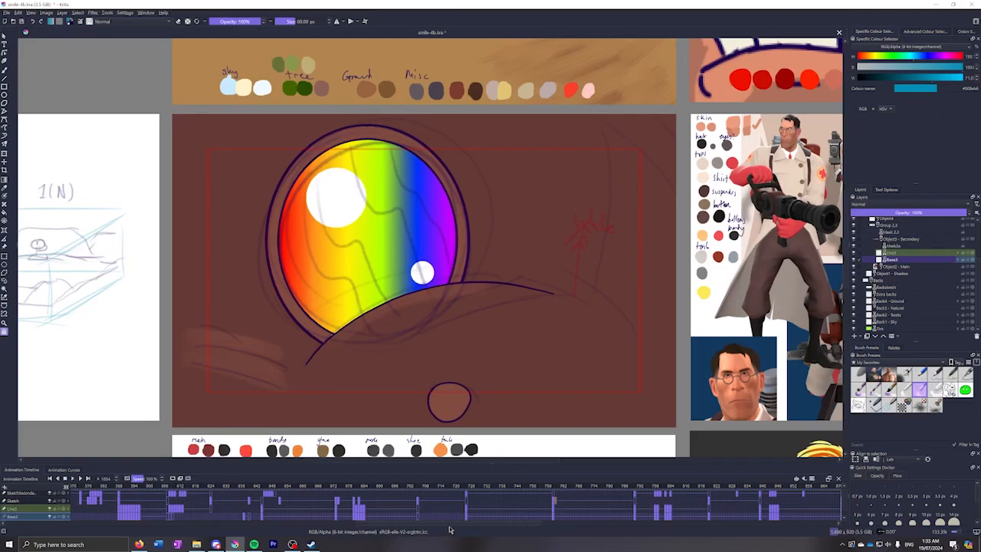
Move past the rainbow lens shot in smile-4b.kra's timeline and examine a frame of the bloodied, screaming face shot
scroll(537, 510, down, 10)
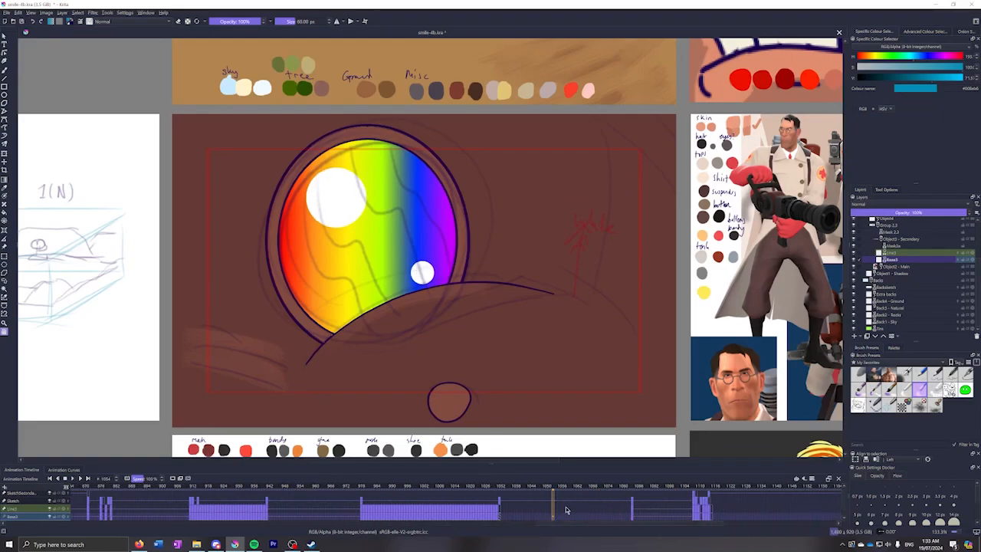
drag(356, 503, 362, 502)
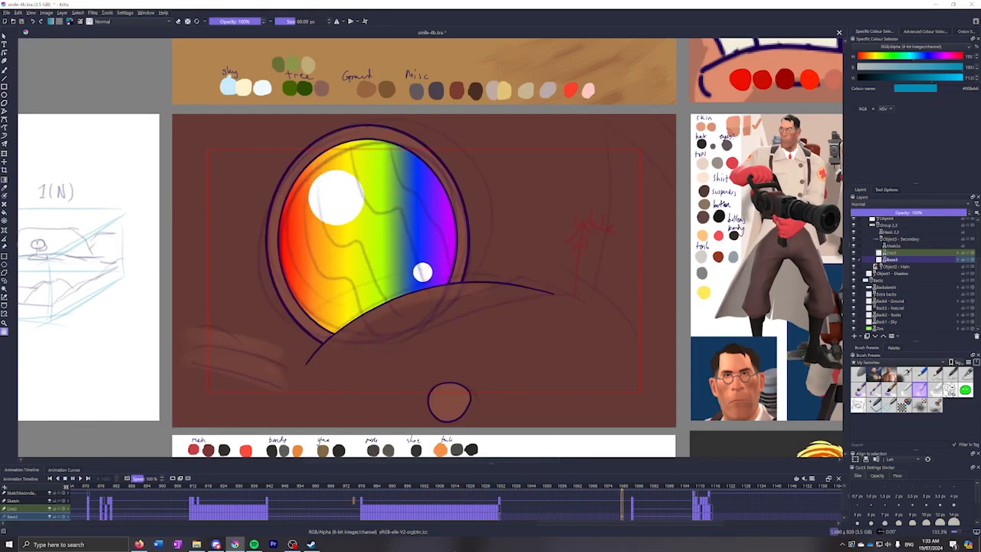
click(398, 513)
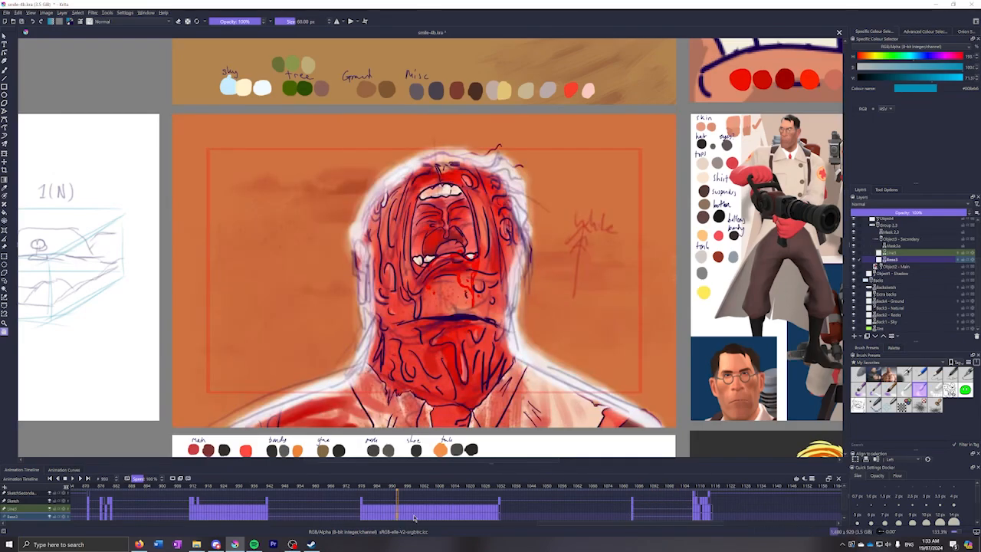
Play the animation from further along the timeline and view the outer-space planet shot at 100% zoom
click(569, 514)
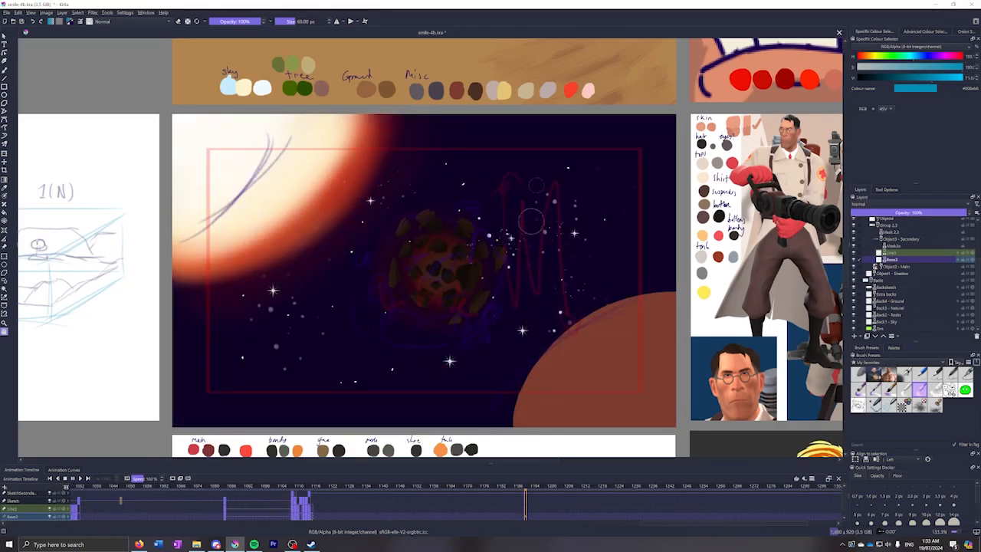
scroll(482, 332, down, 3)
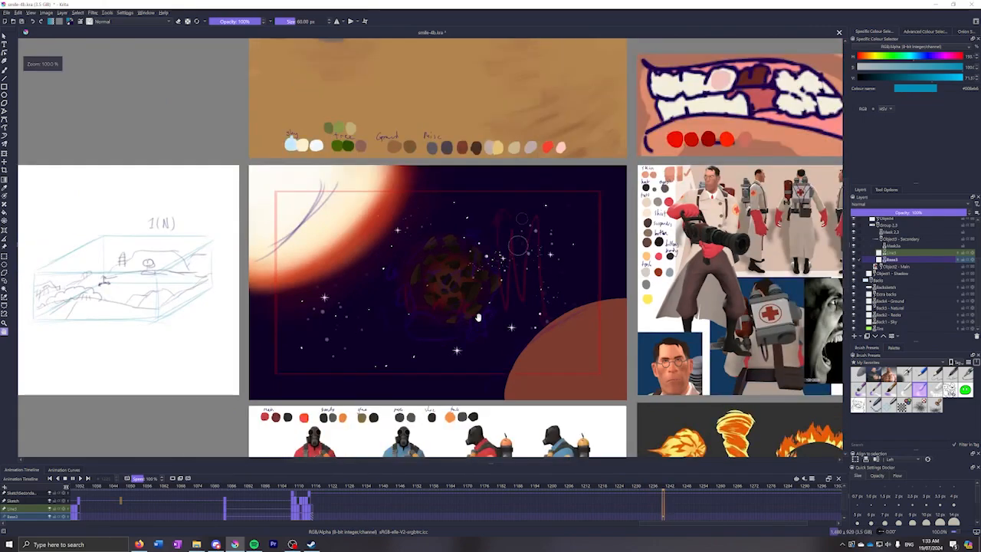
scroll(478, 330, up, 4)
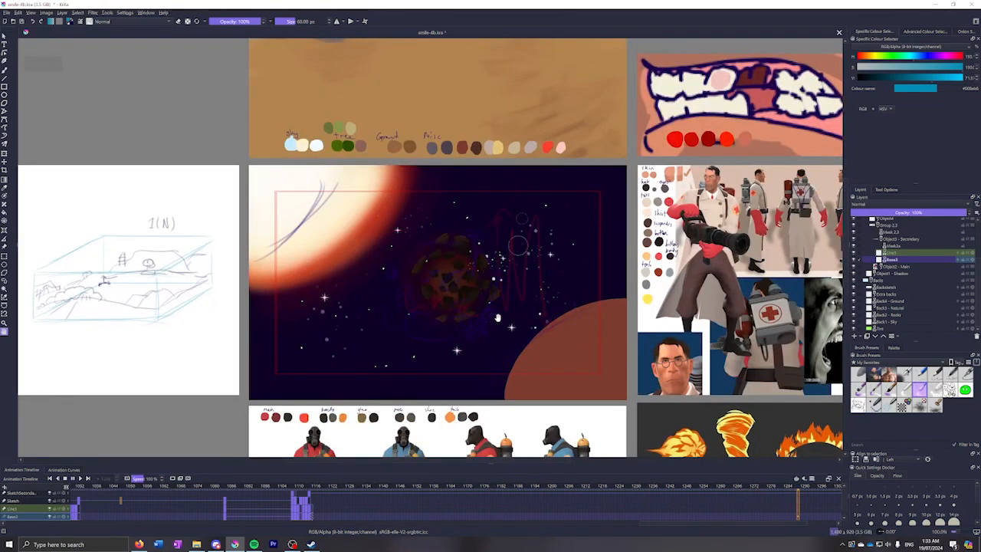